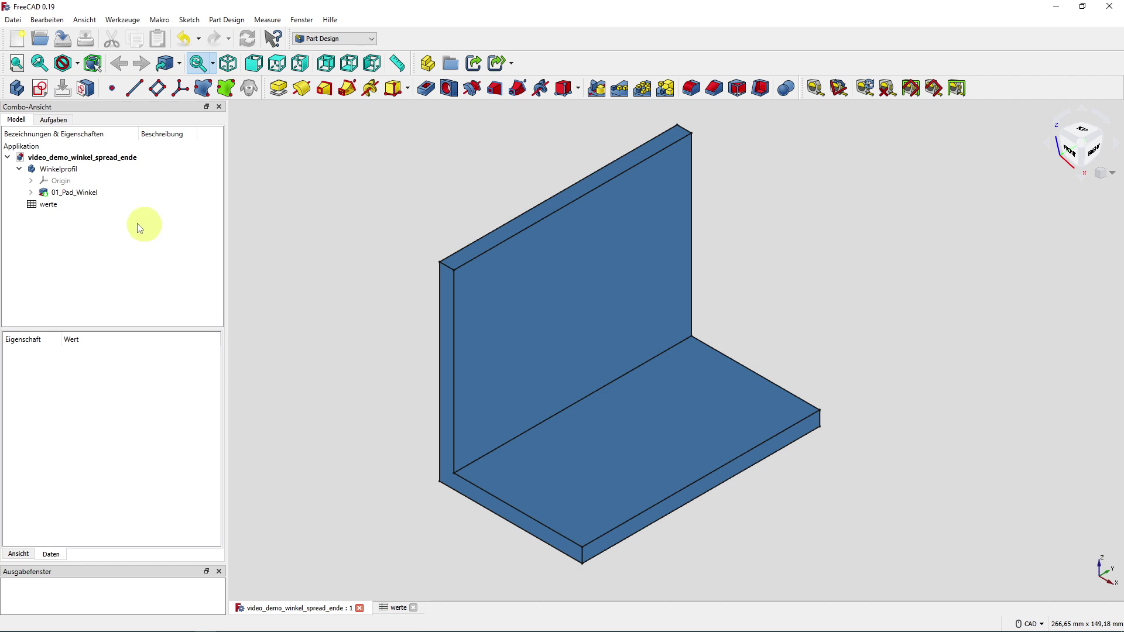
# - Inspect the angle's Pad feature and its sketch's constraint properties in the tree
pyautogui.click(84, 192)
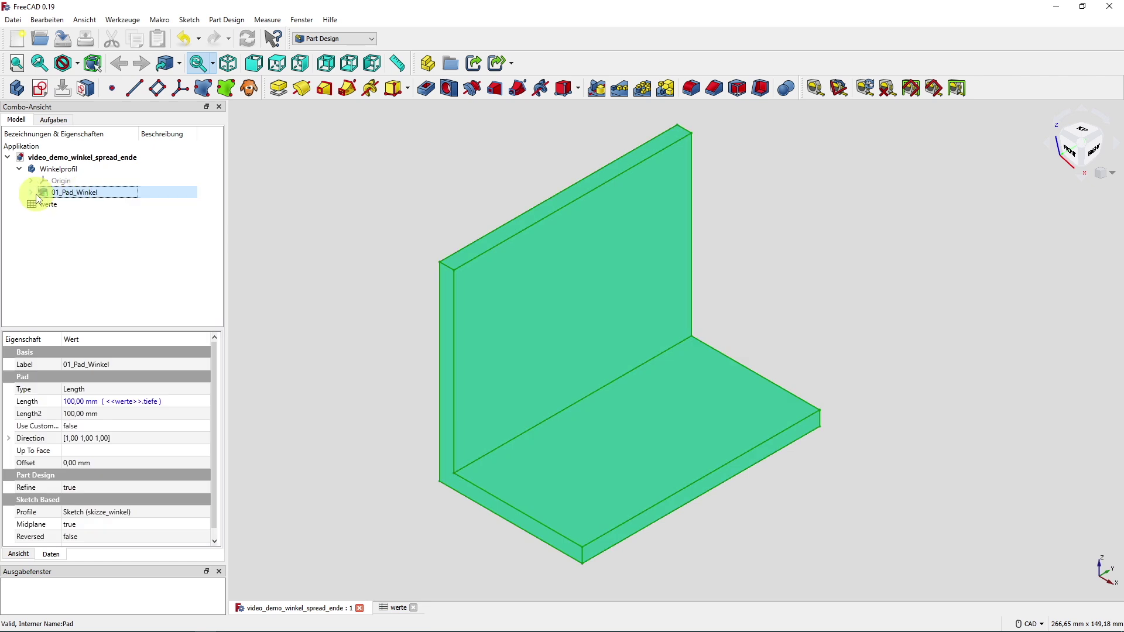
pyautogui.click(30, 192)
pyautogui.click(68, 202)
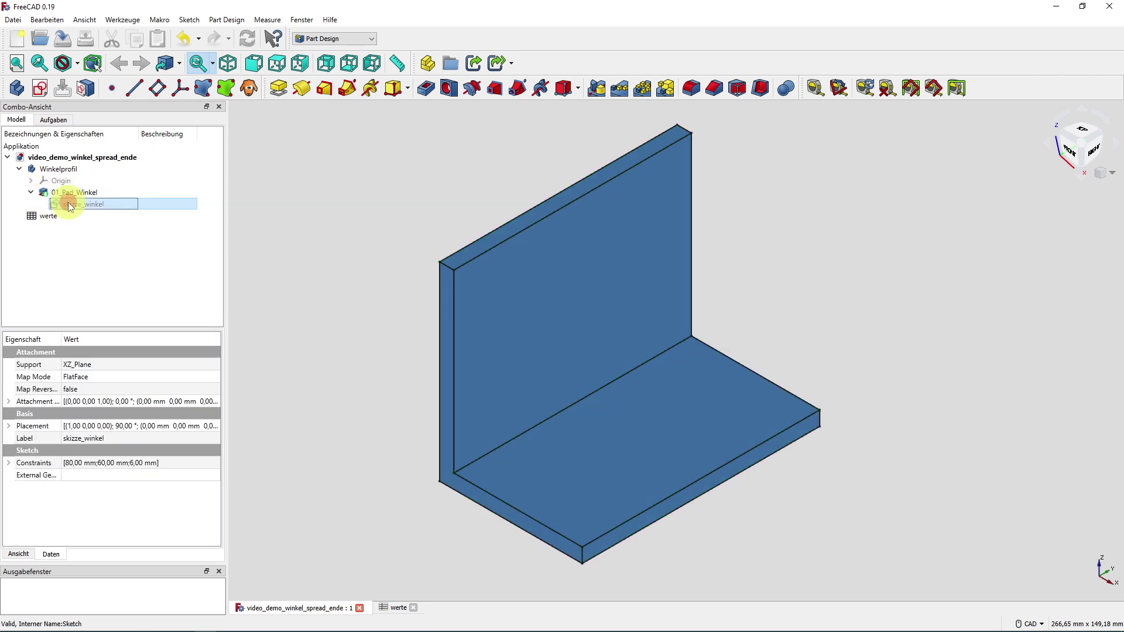
pyautogui.click(30, 192)
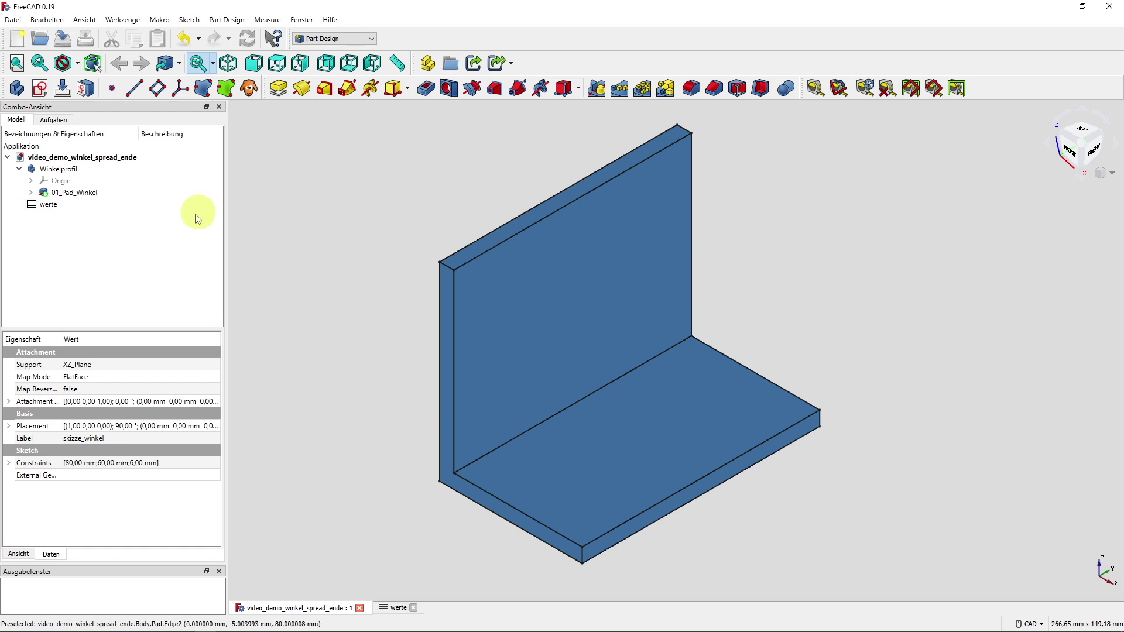
# - Open the werte spreadsheet and switch to the Spreadsheet workbench
pyautogui.doubleClick(64, 209)
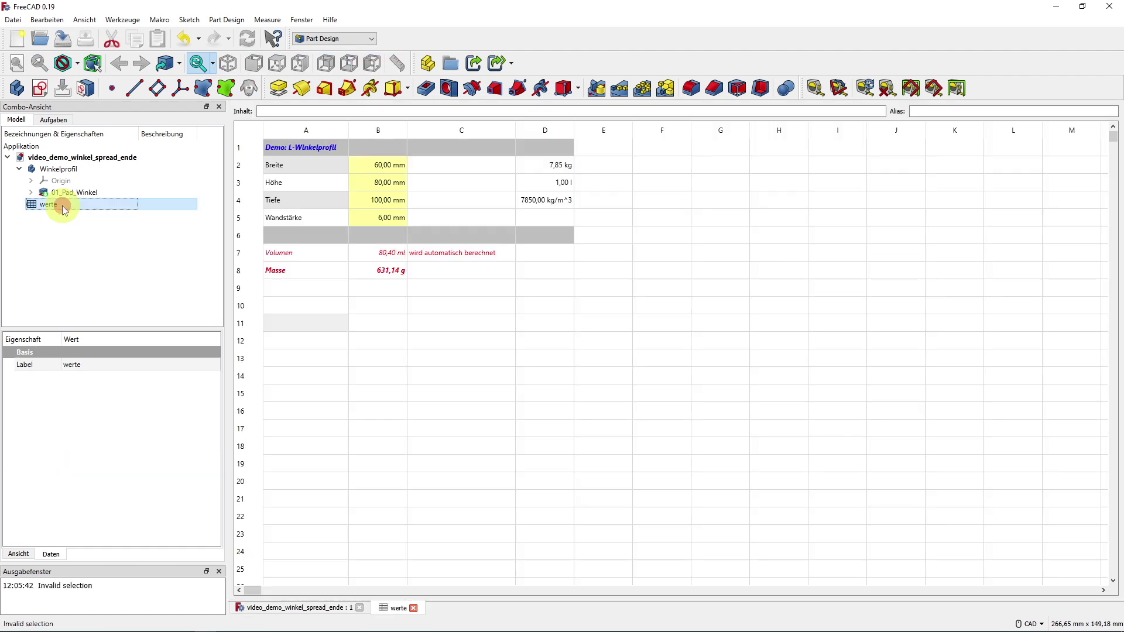
pyautogui.click(331, 39)
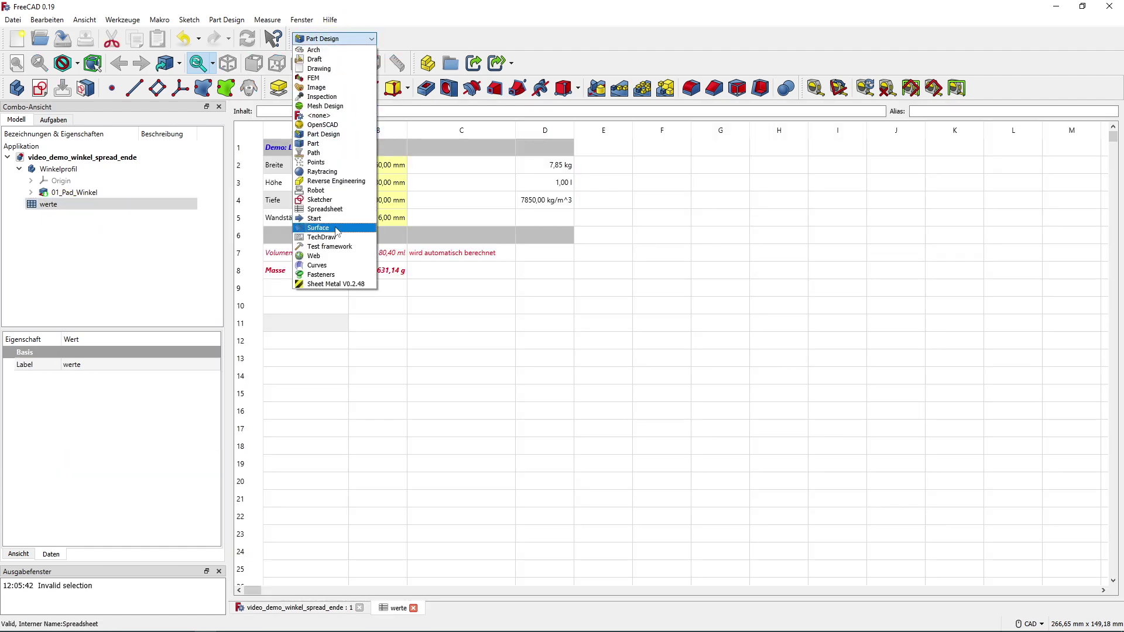
pyautogui.click(337, 209)
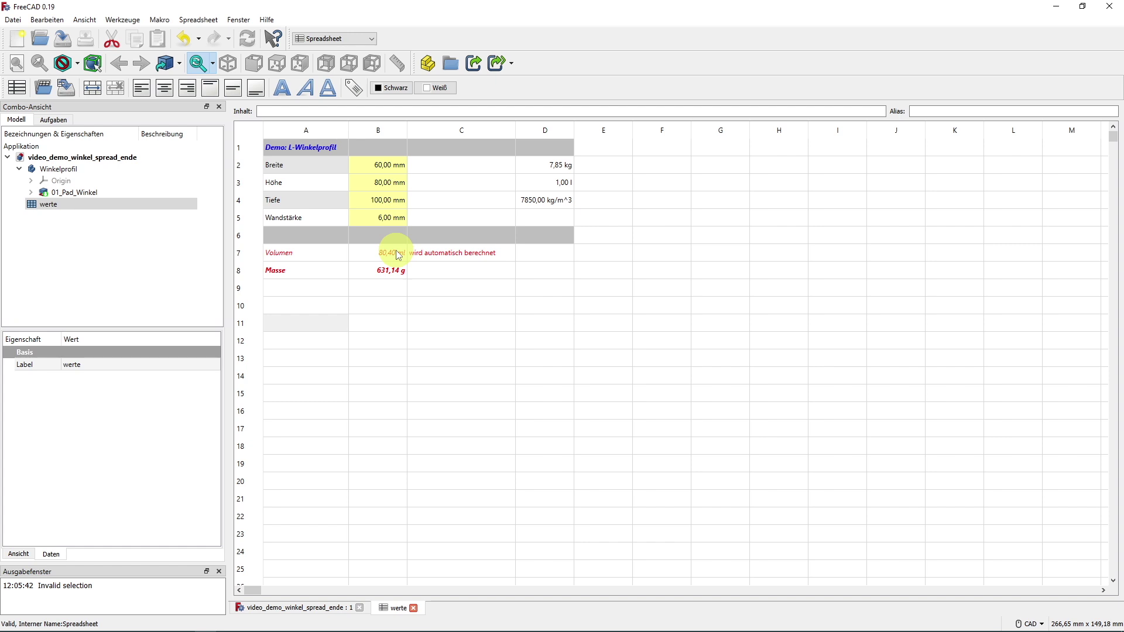
# - Tile the spreadsheet and 3D view windows side by side
pyautogui.click(239, 20)
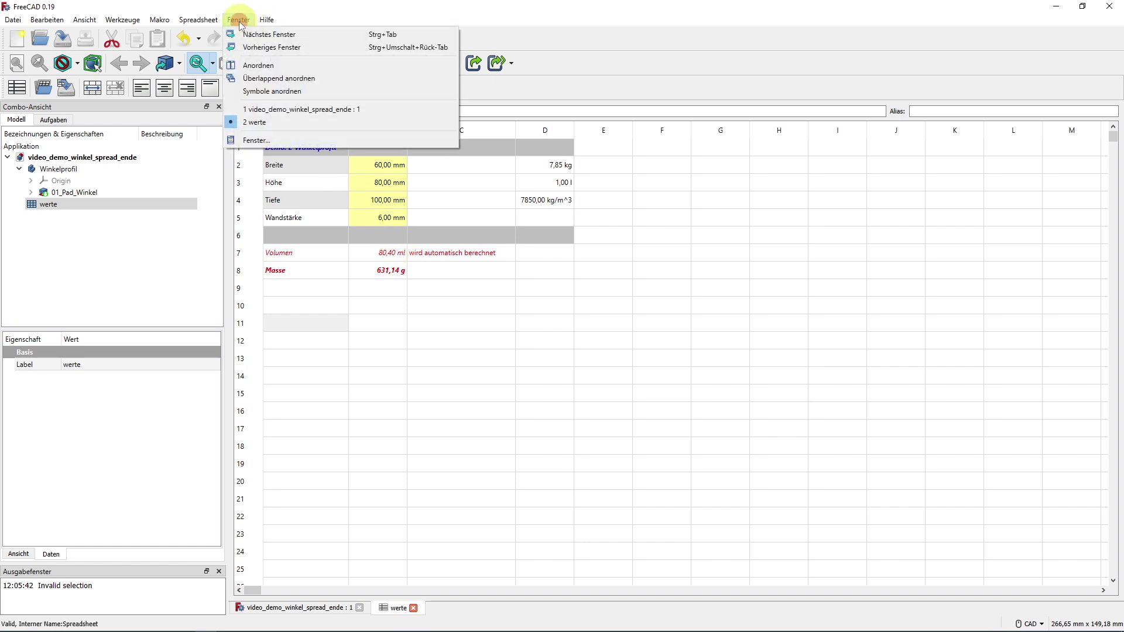
pyautogui.click(294, 67)
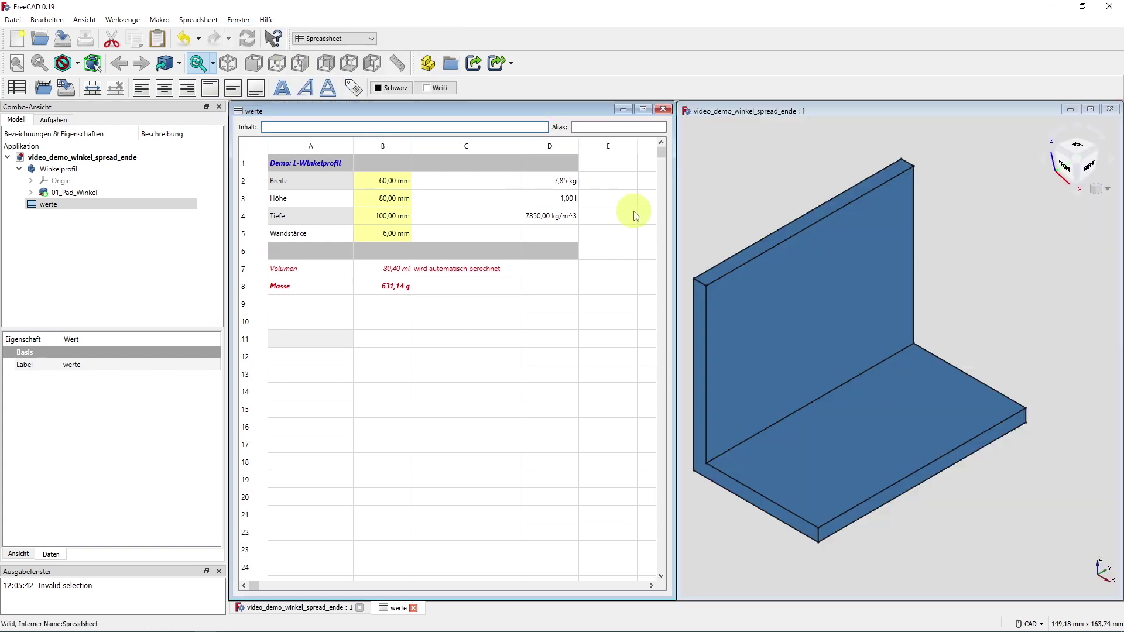
pyautogui.moveTo(748, 218); pyautogui.dragTo(824, 223, button='middle')
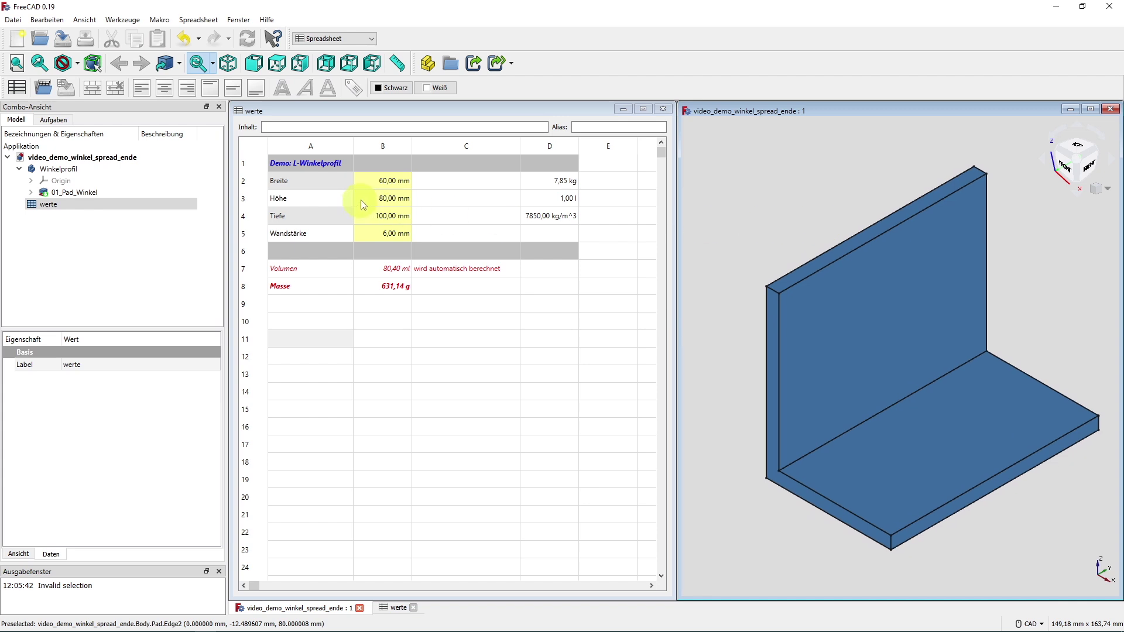
# - Set wall thickness B5 to 10 mm, depth B4 to 200 mm and height B3 to 40 mm
pyautogui.click(384, 237)
pyautogui.moveTo(270, 128); pyautogui.dragTo(267, 127)
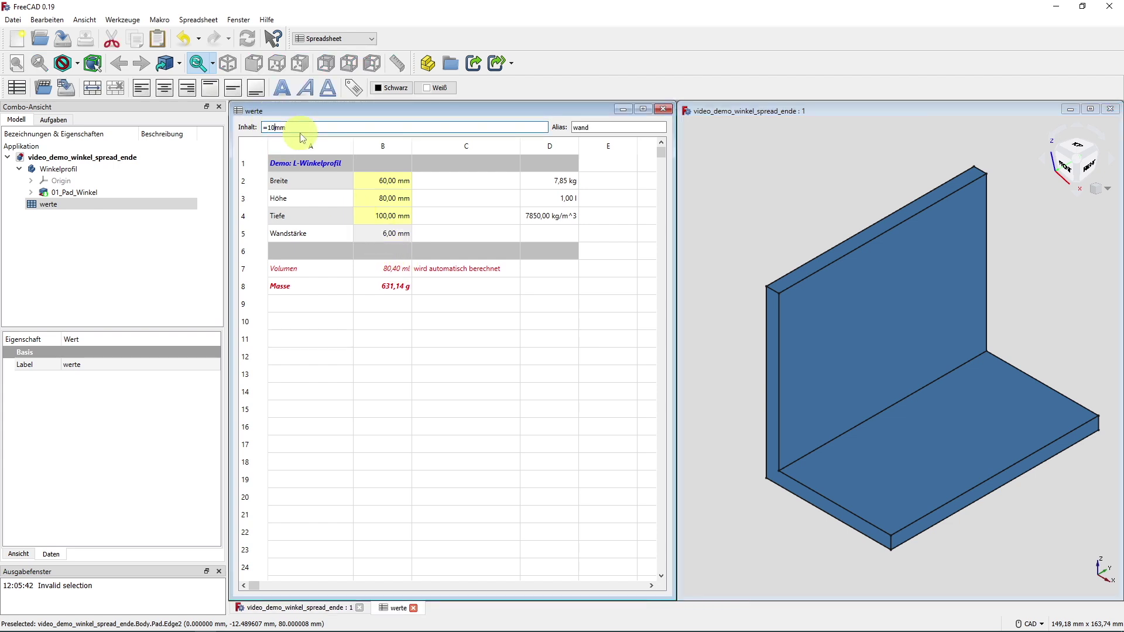
pyautogui.press('Return')
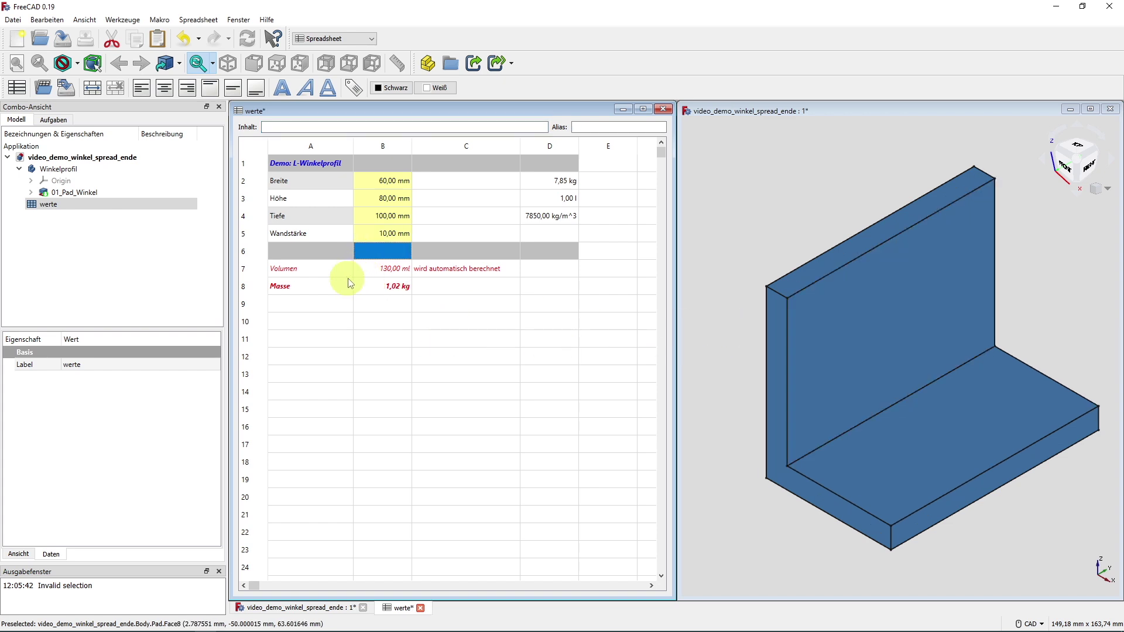
pyautogui.click(376, 215)
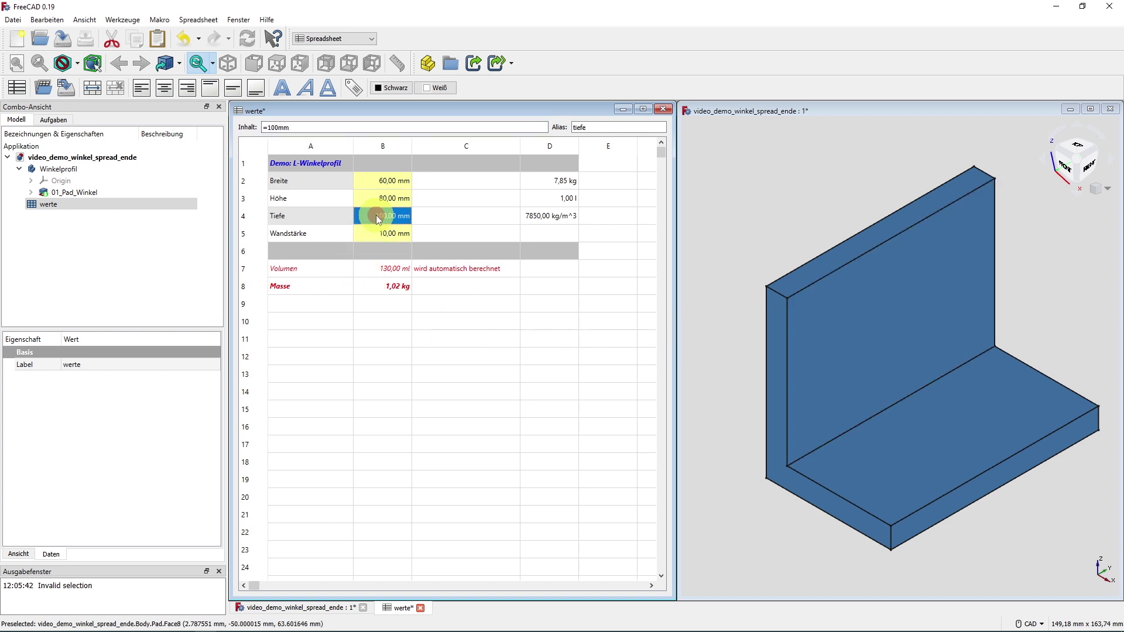
pyautogui.click(271, 128)
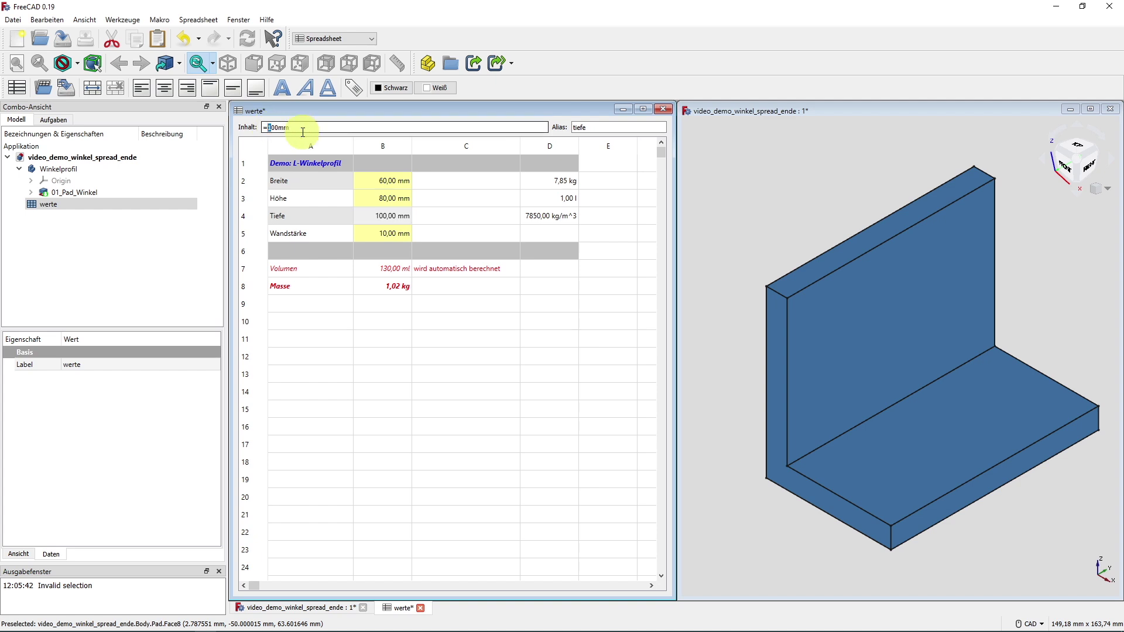
pyautogui.write('2')
pyautogui.press('Return')
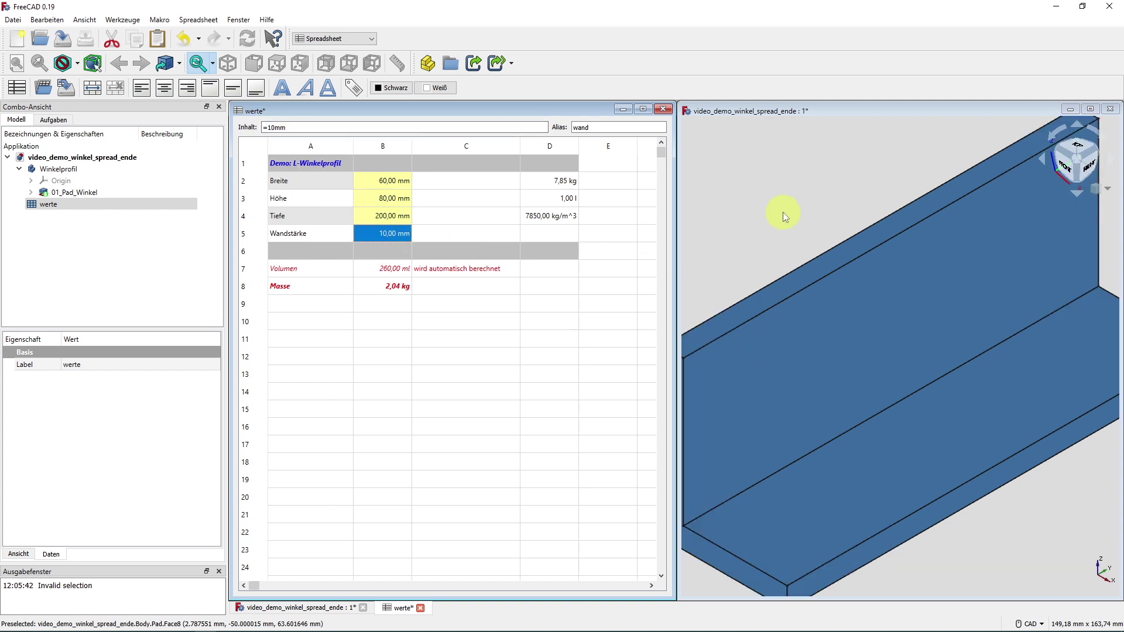
pyautogui.scroll(-2, 784, 212)
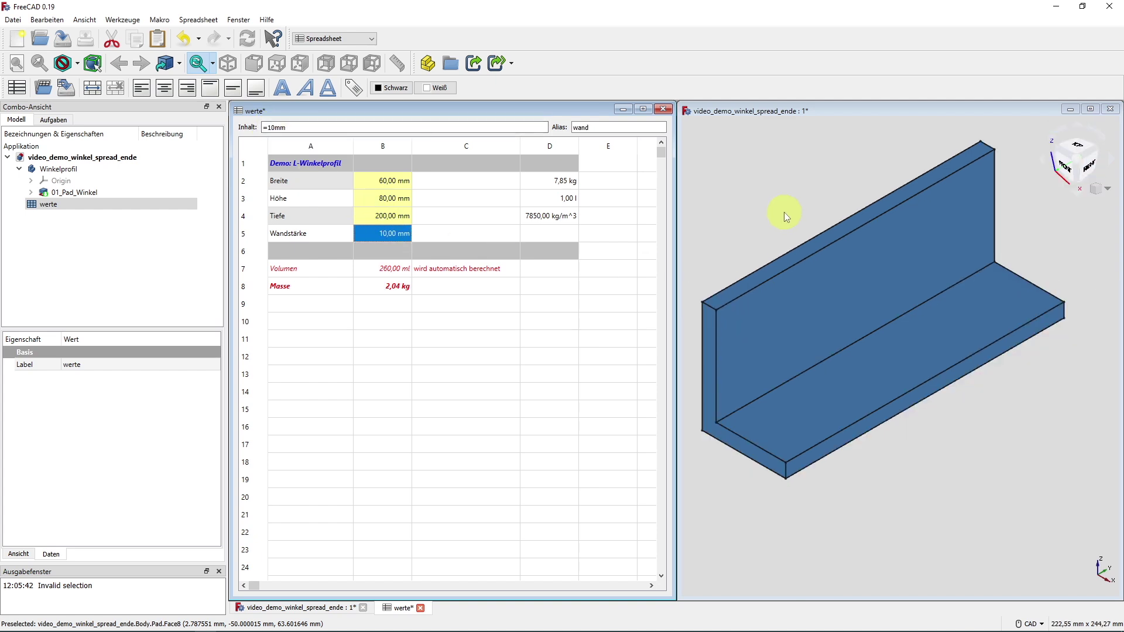
pyautogui.click(378, 198)
pyautogui.click(270, 126)
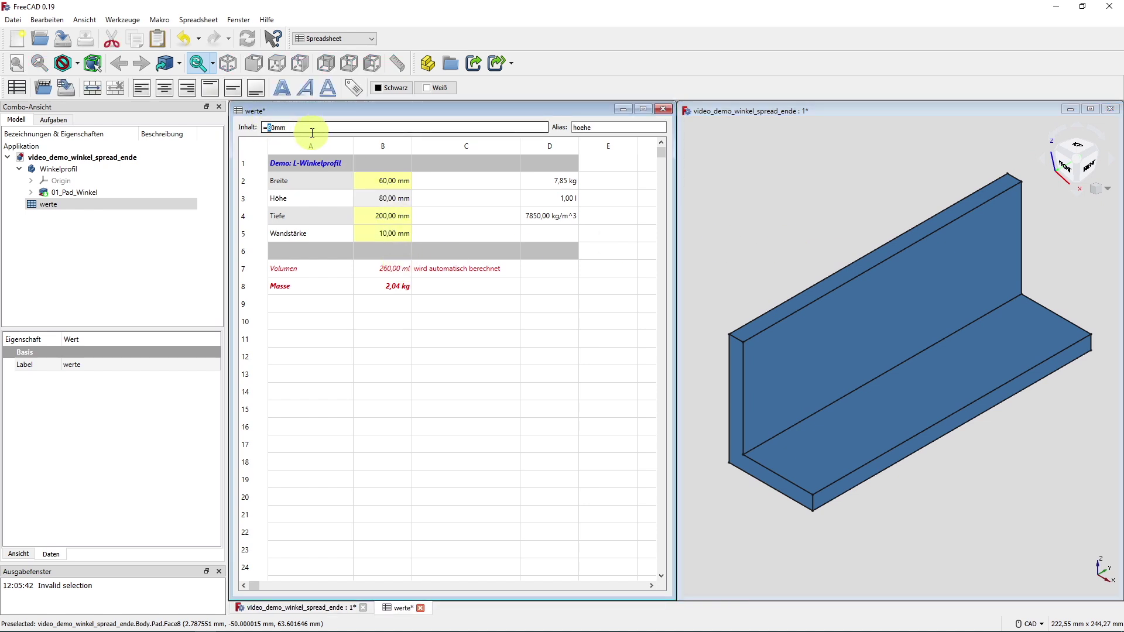
pyautogui.write('4')
pyautogui.press('Return')
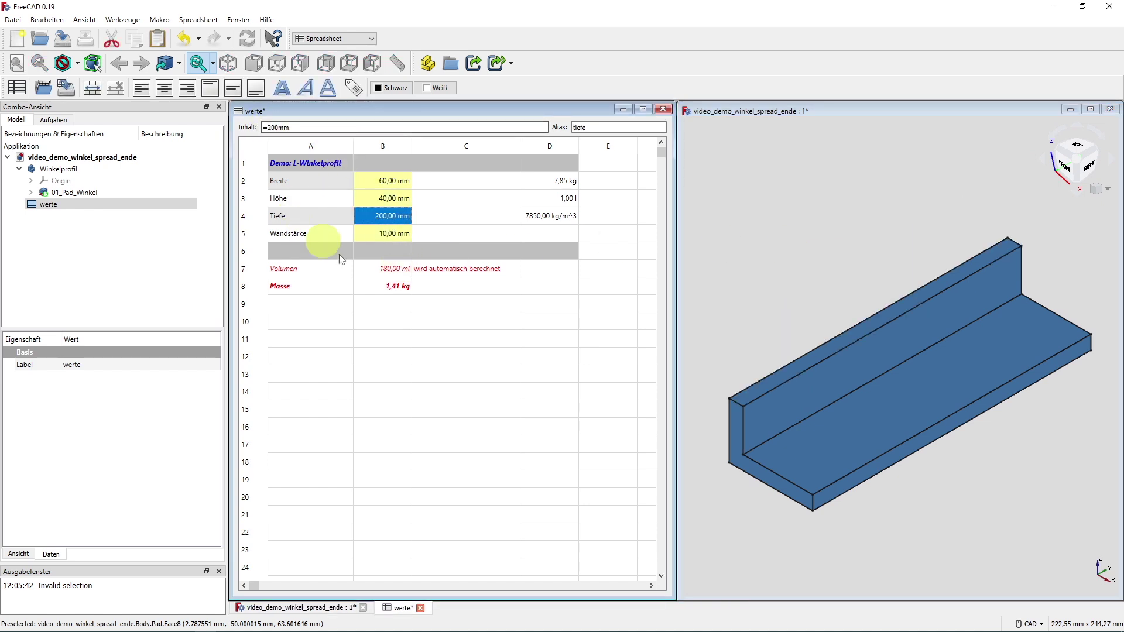
pyautogui.click(408, 320)
# - Check the B8 mass formula and reset depth B4 to =100mm
pyautogui.click(387, 286)
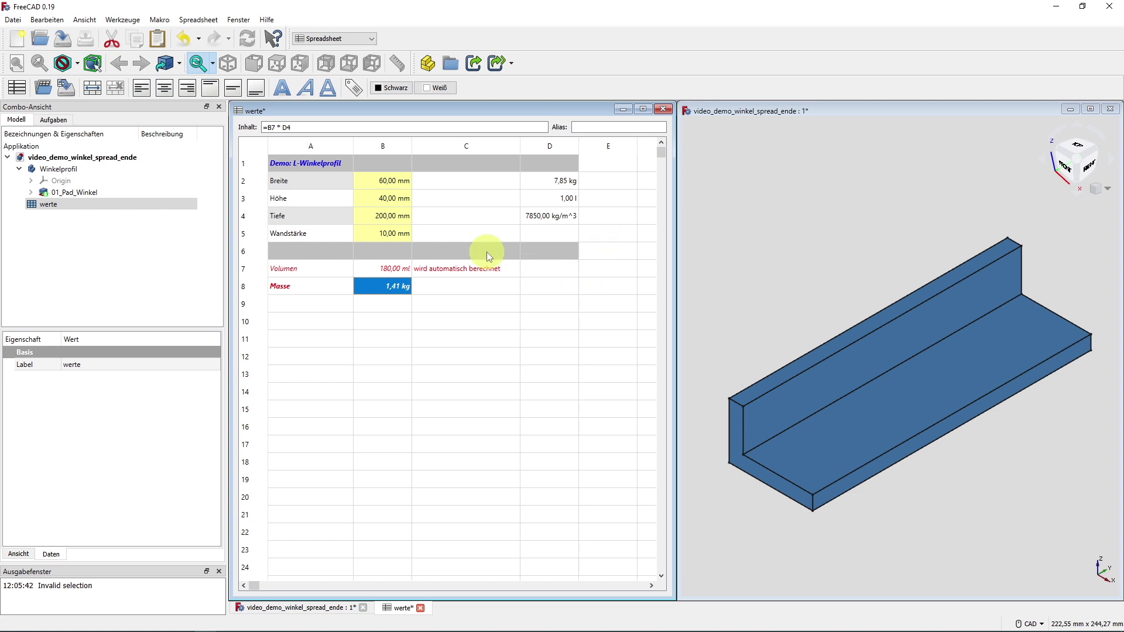
pyautogui.click(374, 216)
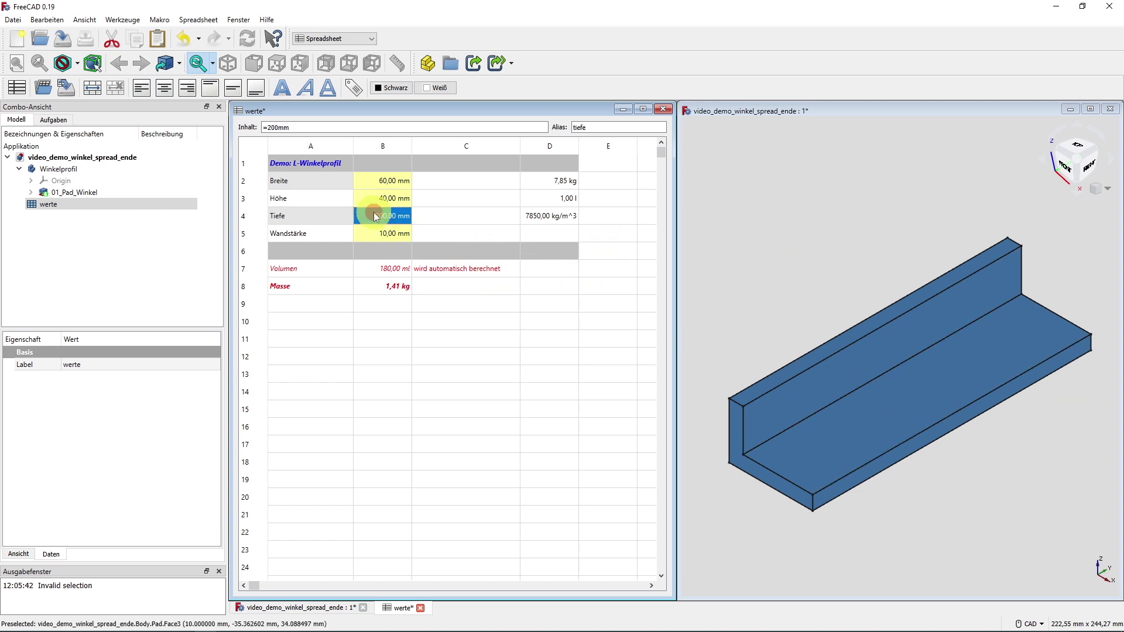
pyautogui.click(269, 127)
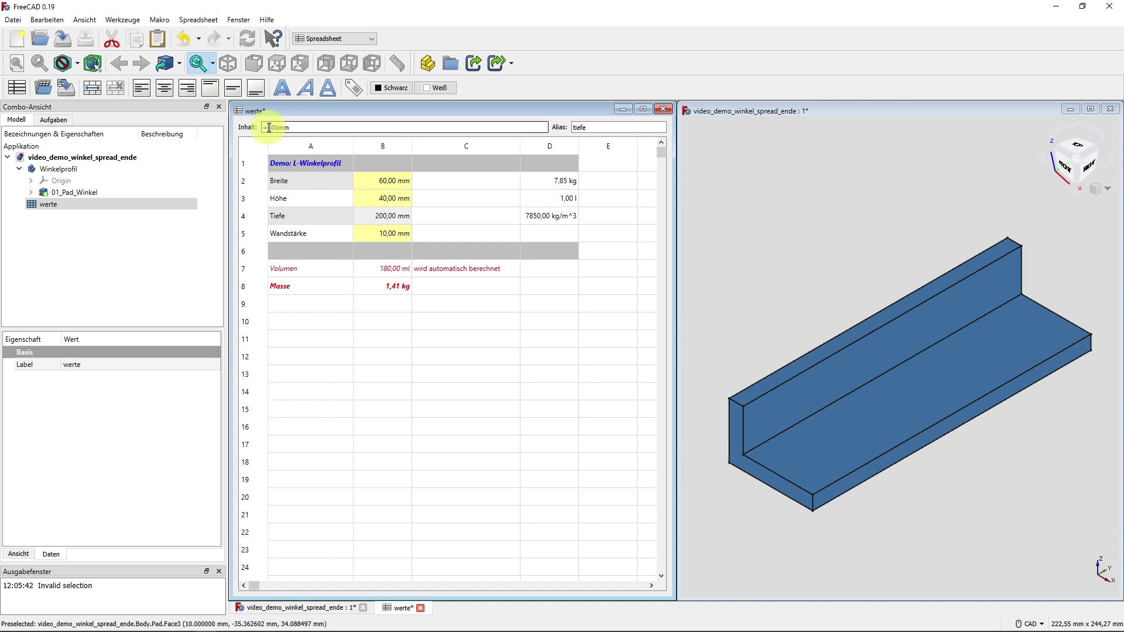
pyautogui.write('1')
pyautogui.press('Return')
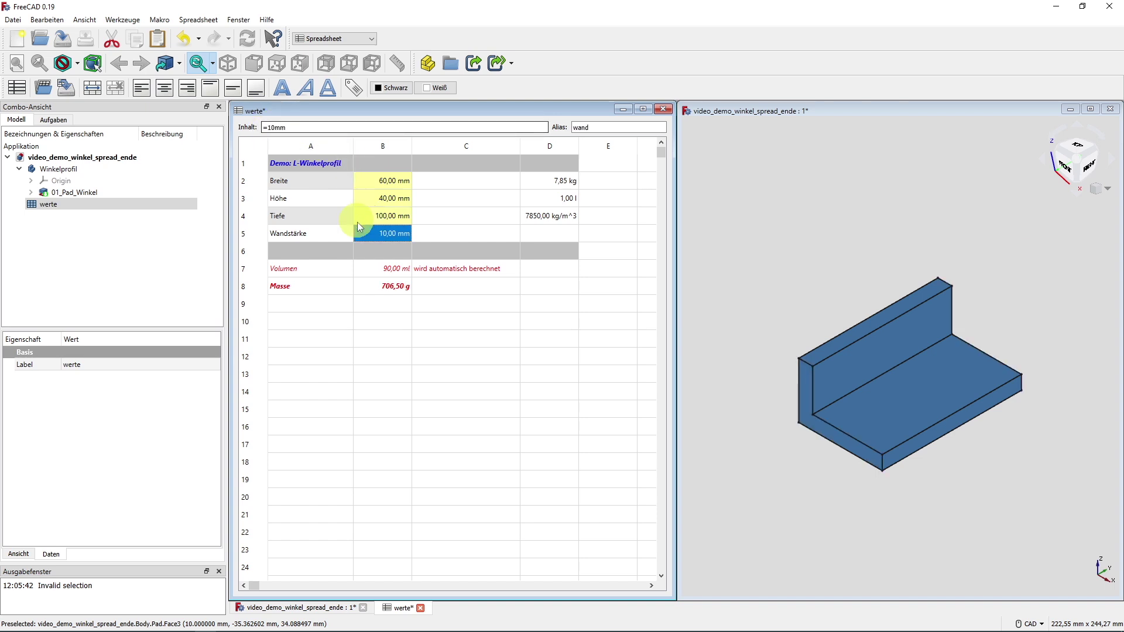
pyautogui.click(402, 301)
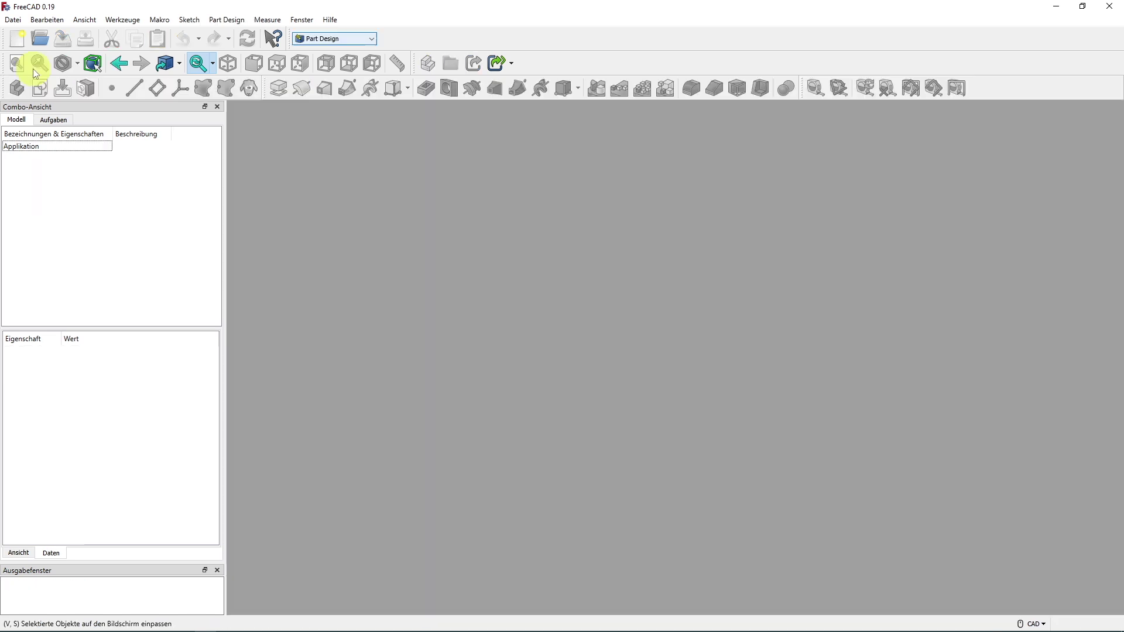
# - Create a new Unbenannt document and start a sketch on the XZ_Plane
pyautogui.click(19, 39)
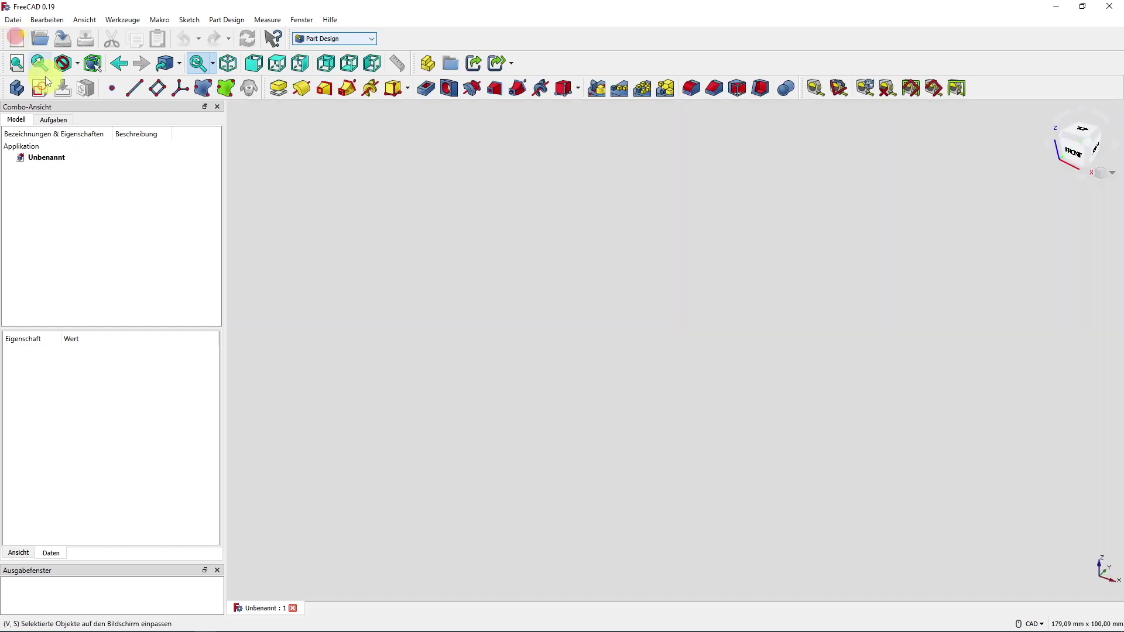
pyautogui.click(80, 163)
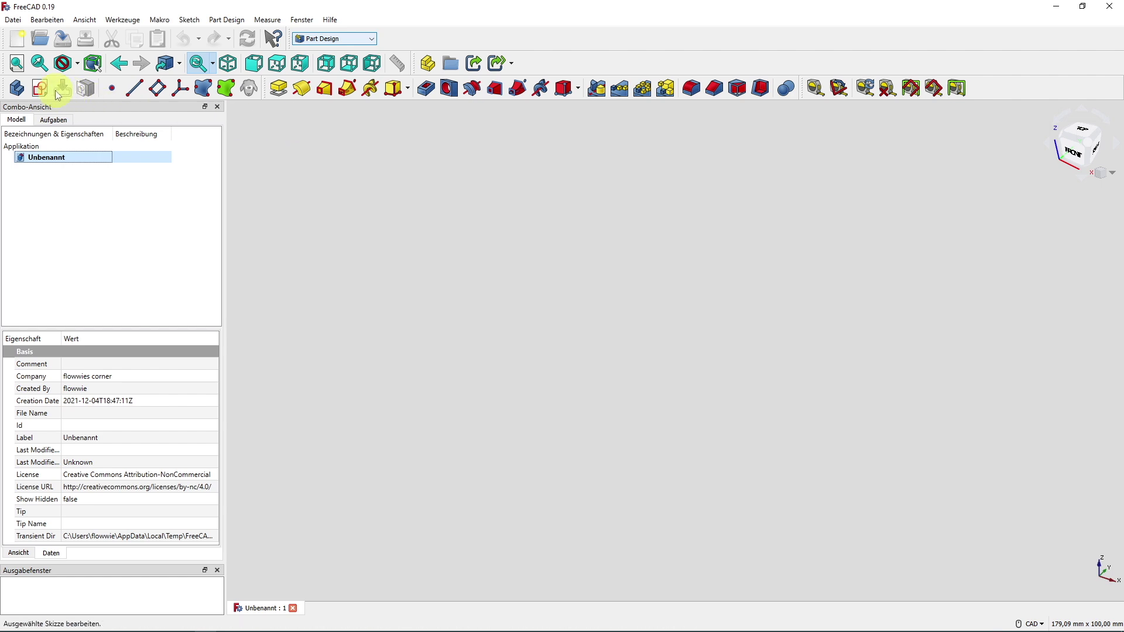
pyautogui.click(40, 87)
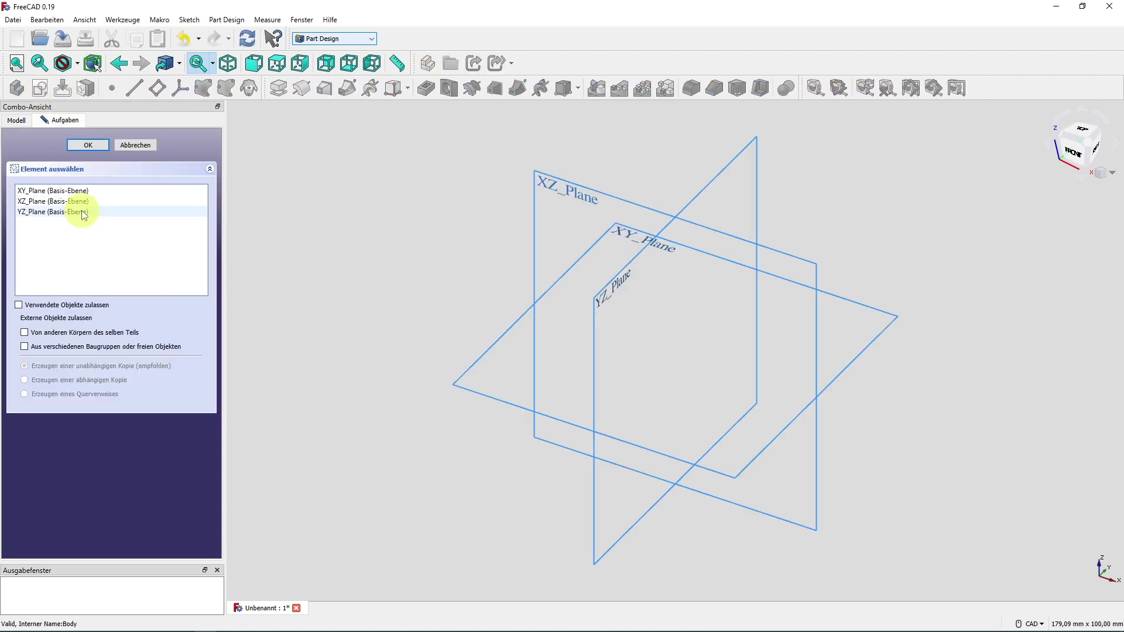
pyautogui.click(82, 201)
pyautogui.click(101, 151)
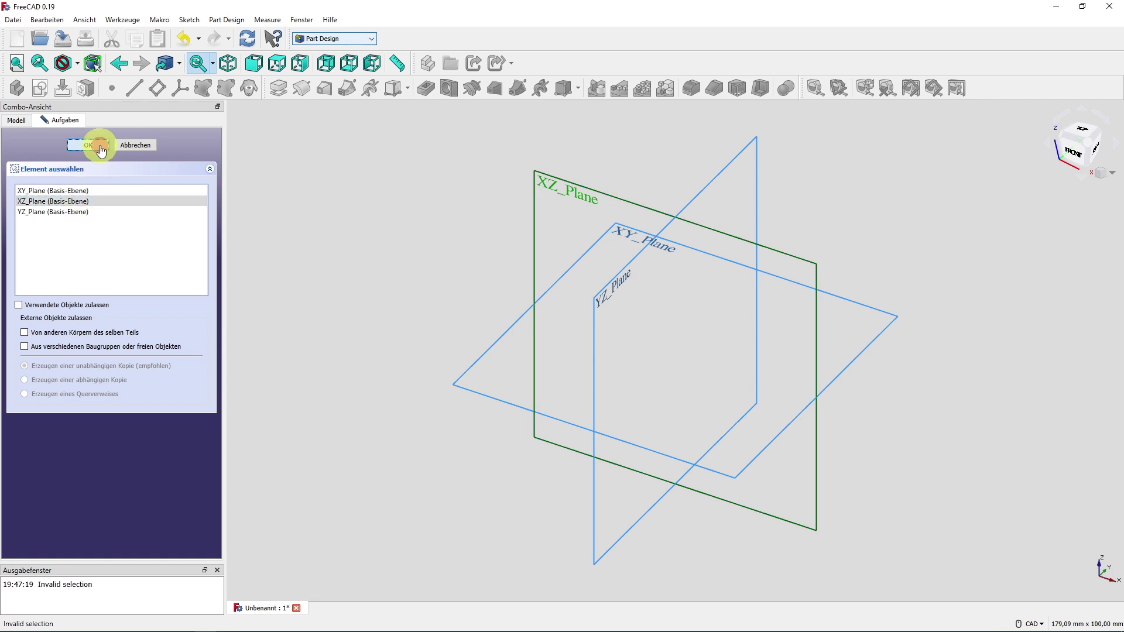
pyautogui.moveTo(421, 284); pyautogui.dragTo(282, 421, button='middle')
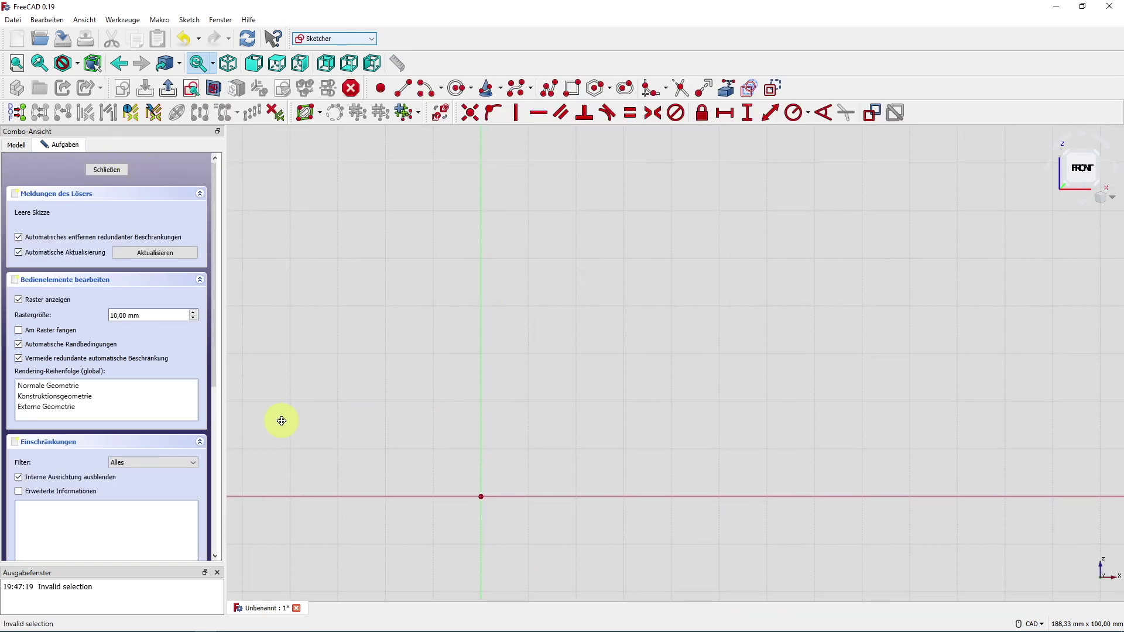
# - Draw the closed six-edge L outline with the polyline tool, starting near the origin
pyautogui.click(550, 89)
pyautogui.click(510, 476)
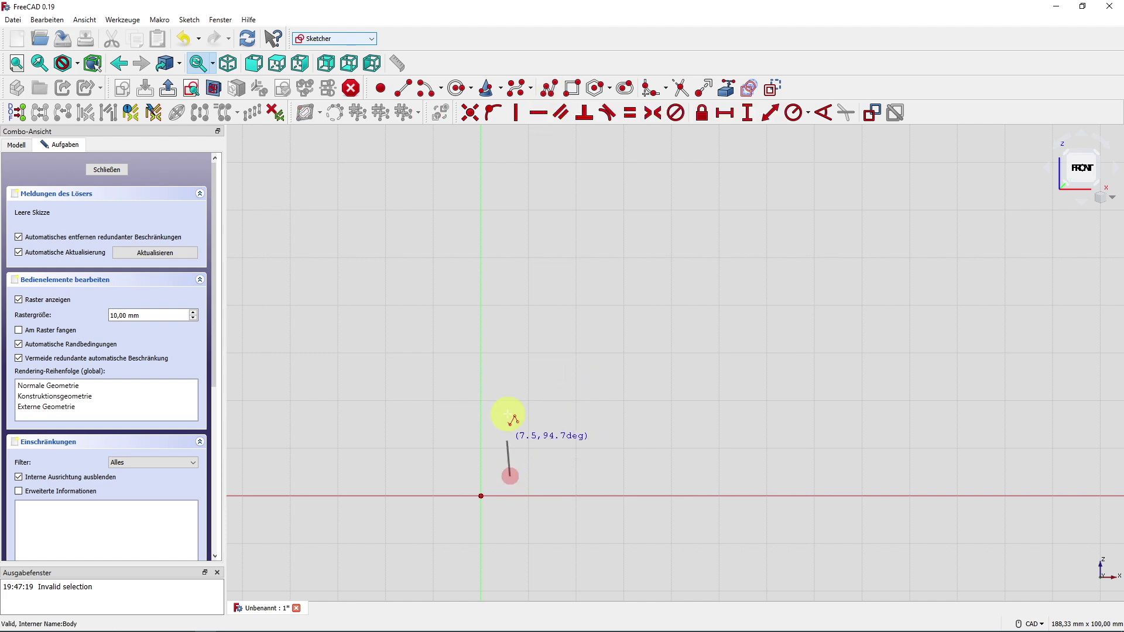
pyautogui.click(510, 235)
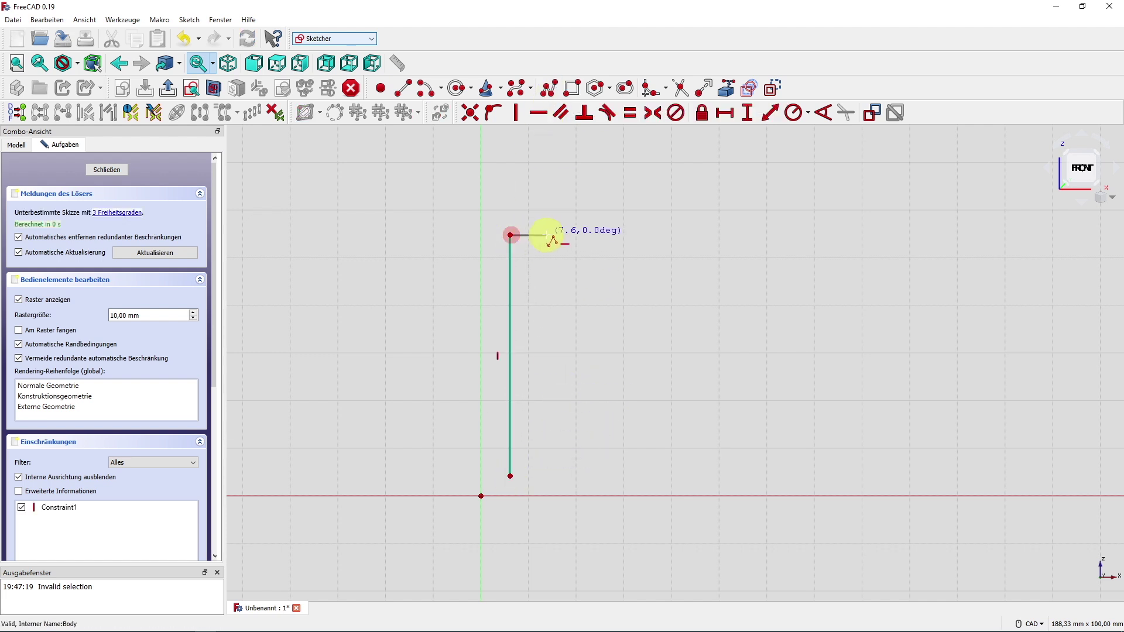
pyautogui.click(547, 235)
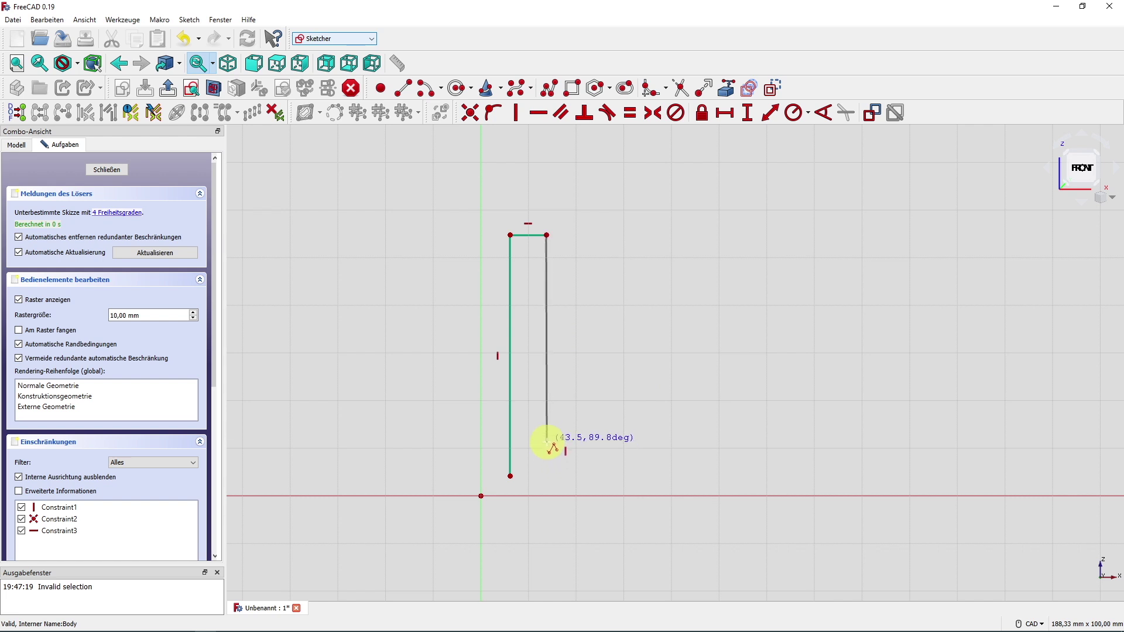
pyautogui.click(566, 442)
pyautogui.click(755, 443)
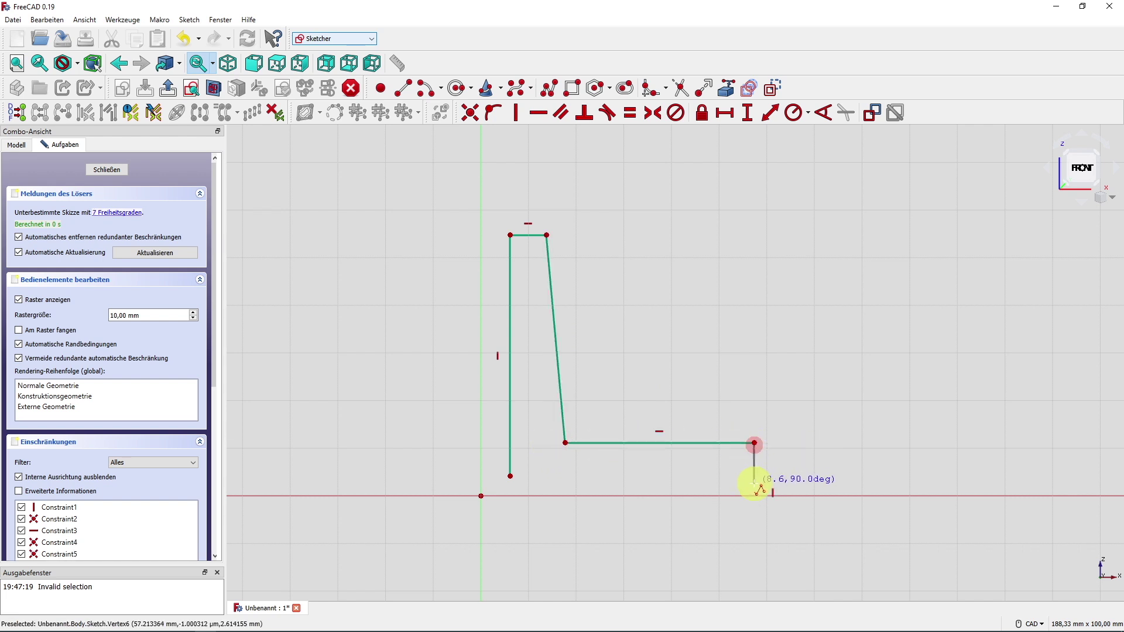
pyautogui.click(754, 479)
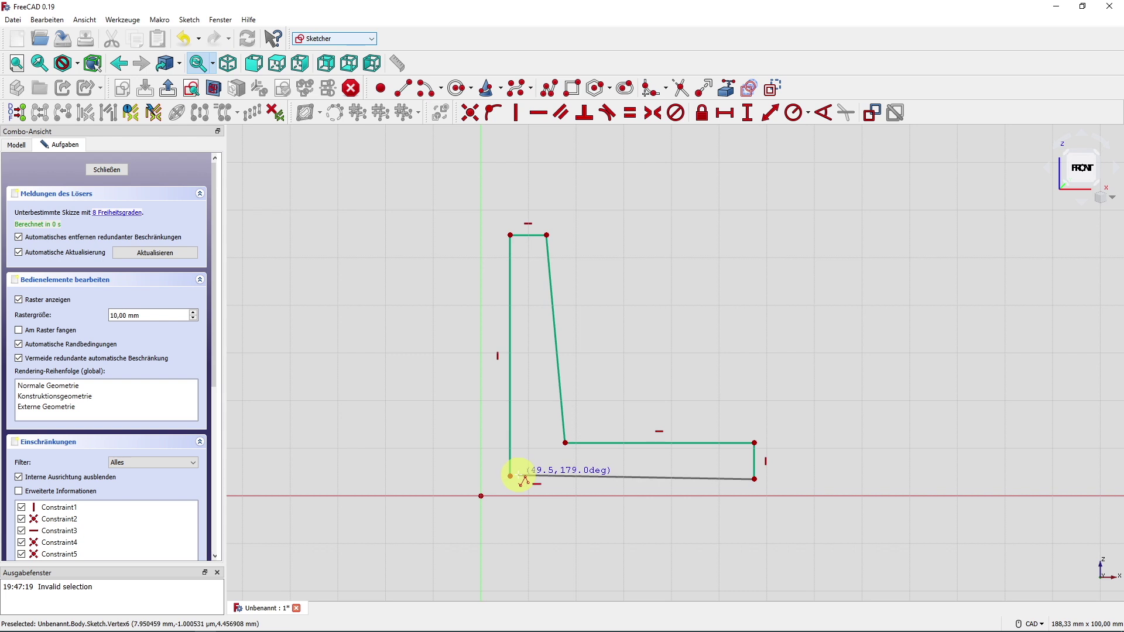
pyautogui.click(513, 477)
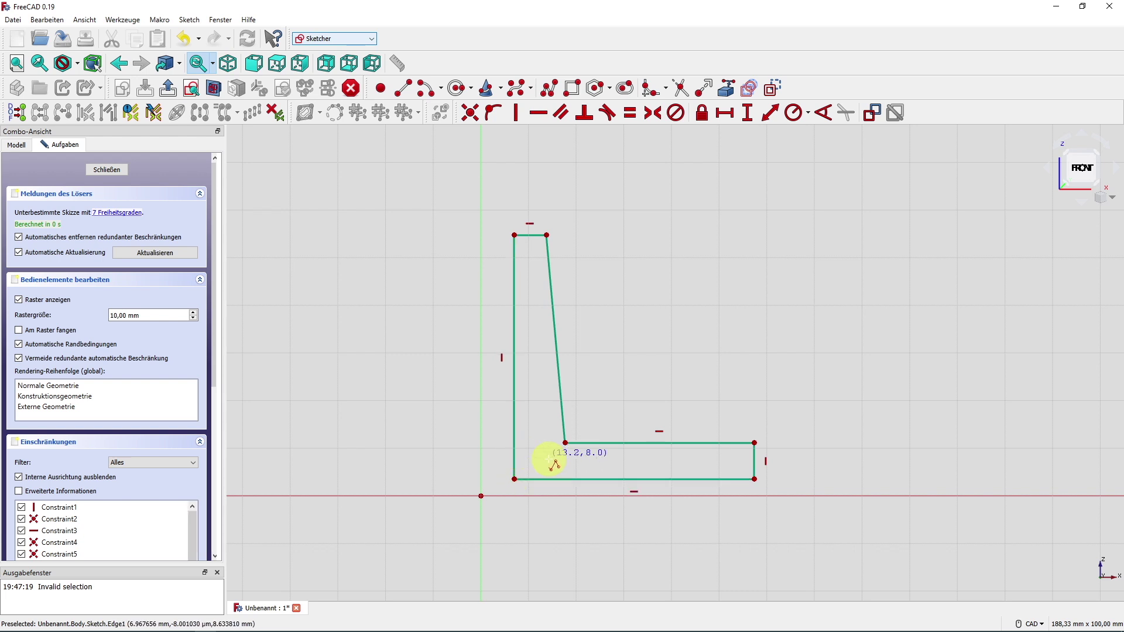
pyautogui.rightClick(575, 530)
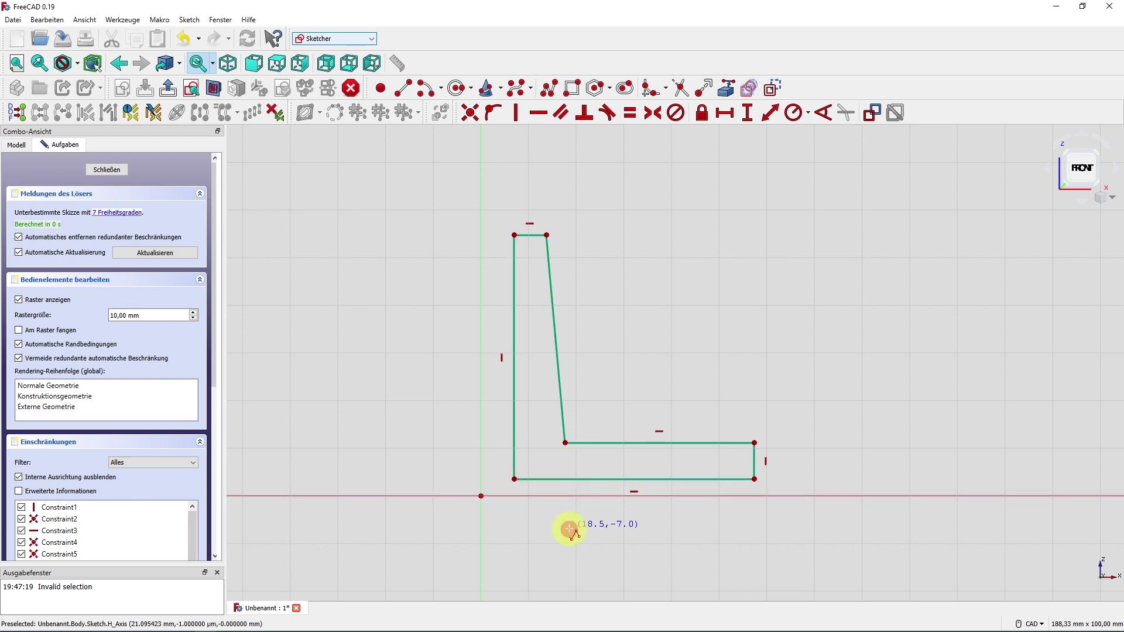
# - Constrain the inner edge vertical, top and end edges equal, corner on origin, then close the sketch
pyautogui.click(560, 378)
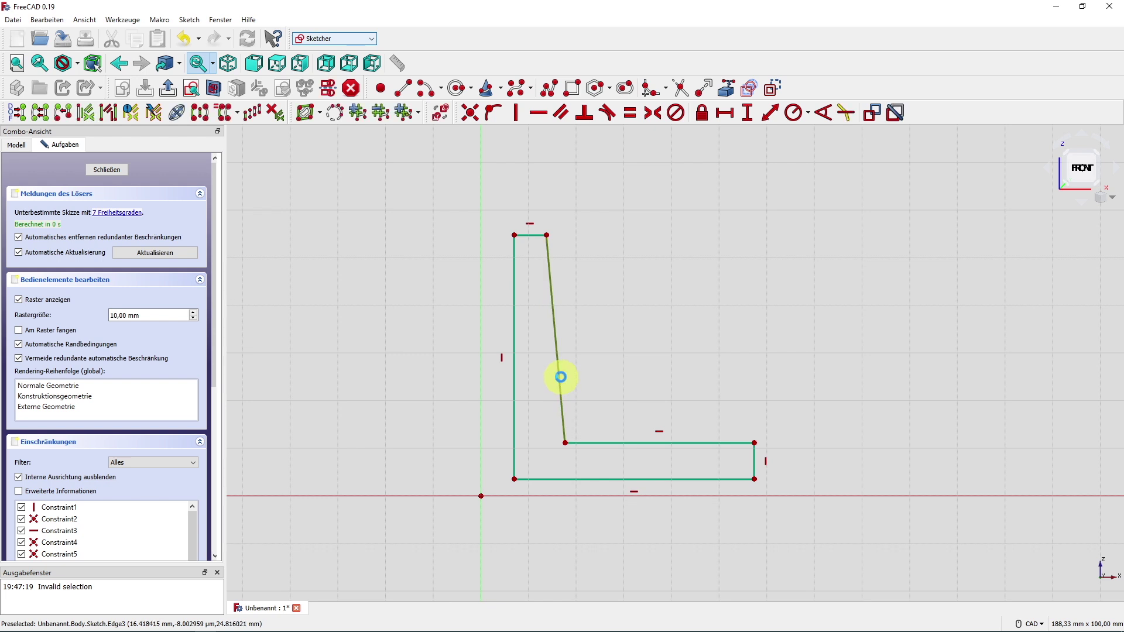
pyautogui.press('v')
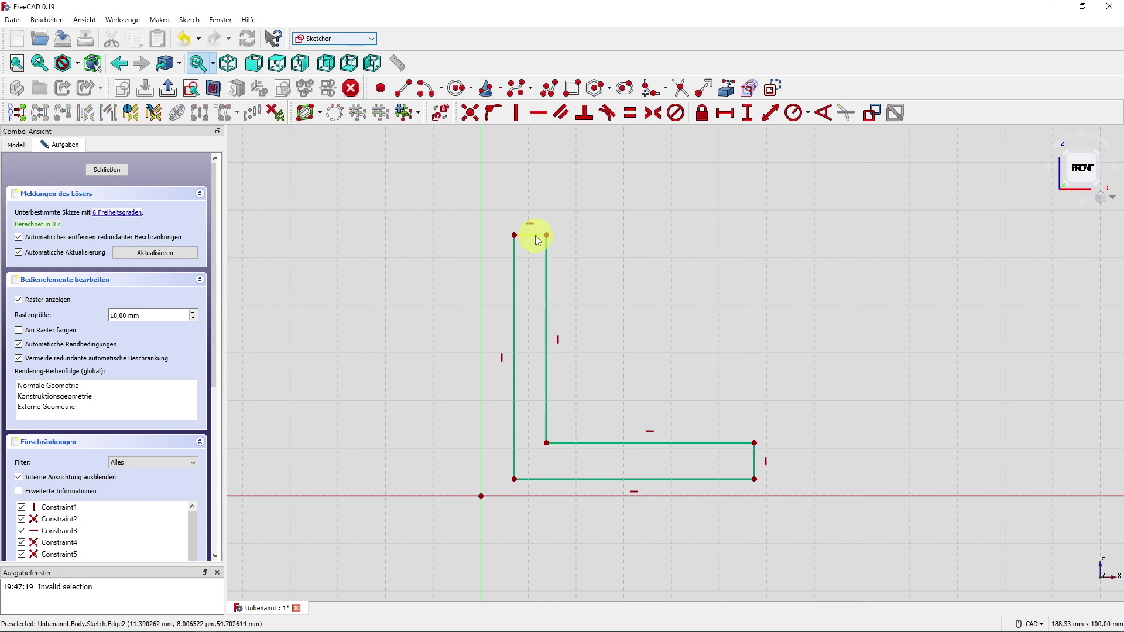
pyautogui.click(535, 236)
pyautogui.click(752, 460)
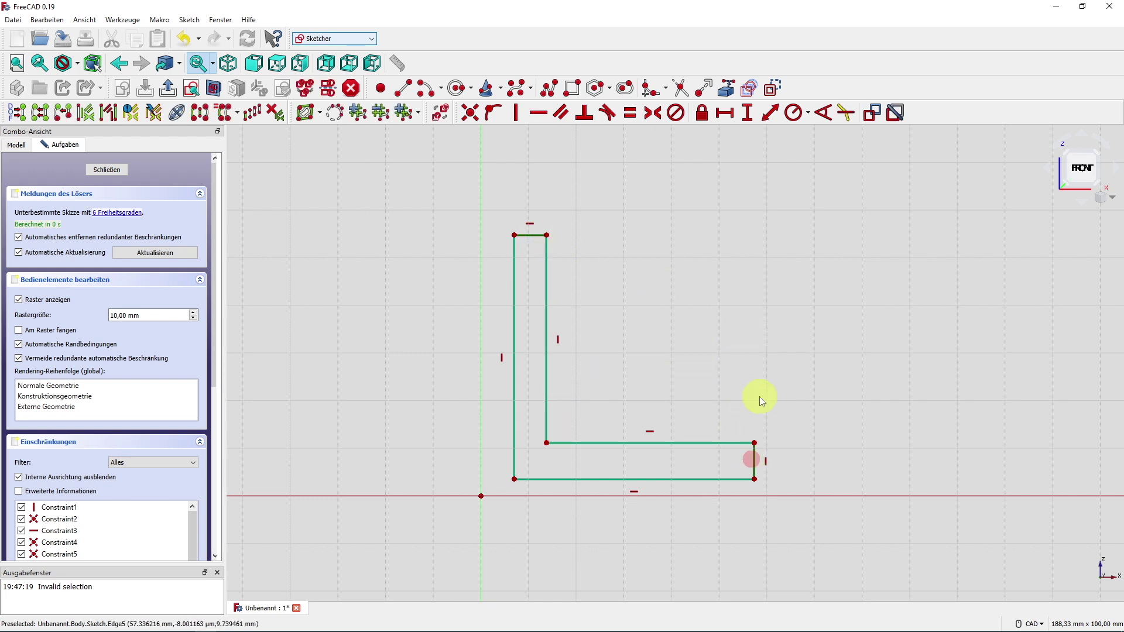
pyautogui.click(630, 113)
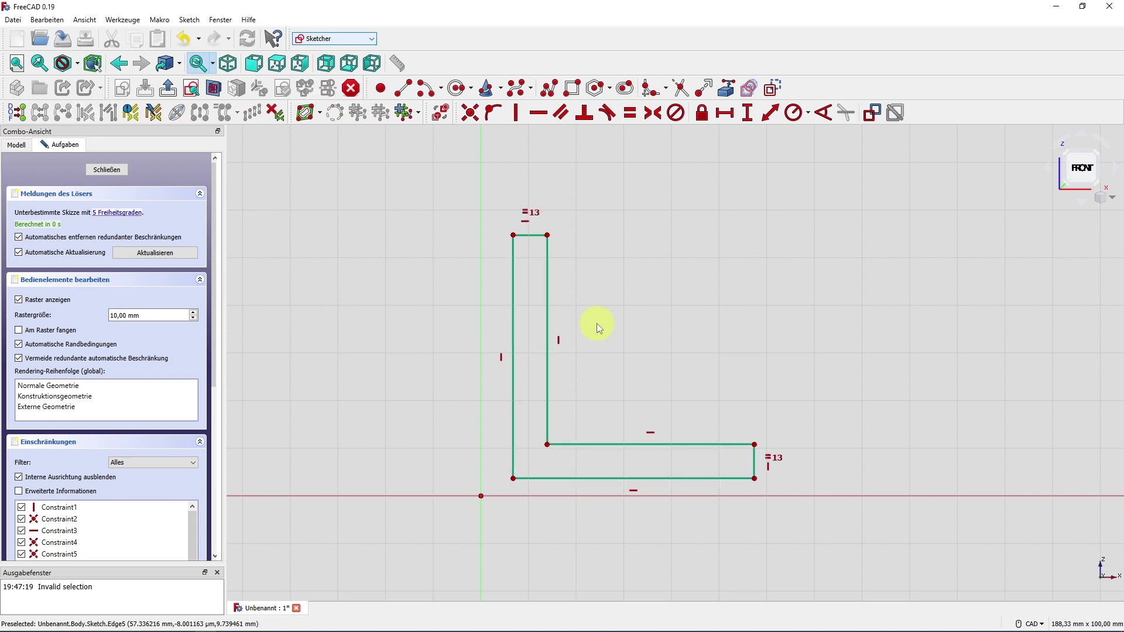
pyautogui.click(514, 478)
pyautogui.click(482, 497)
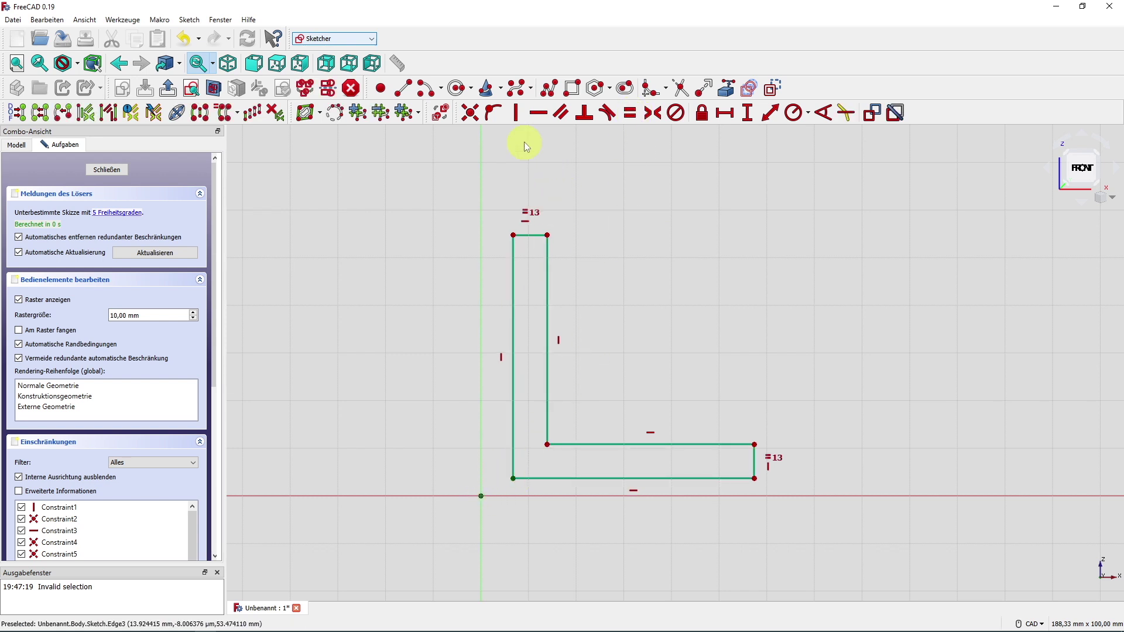
pyautogui.click(470, 112)
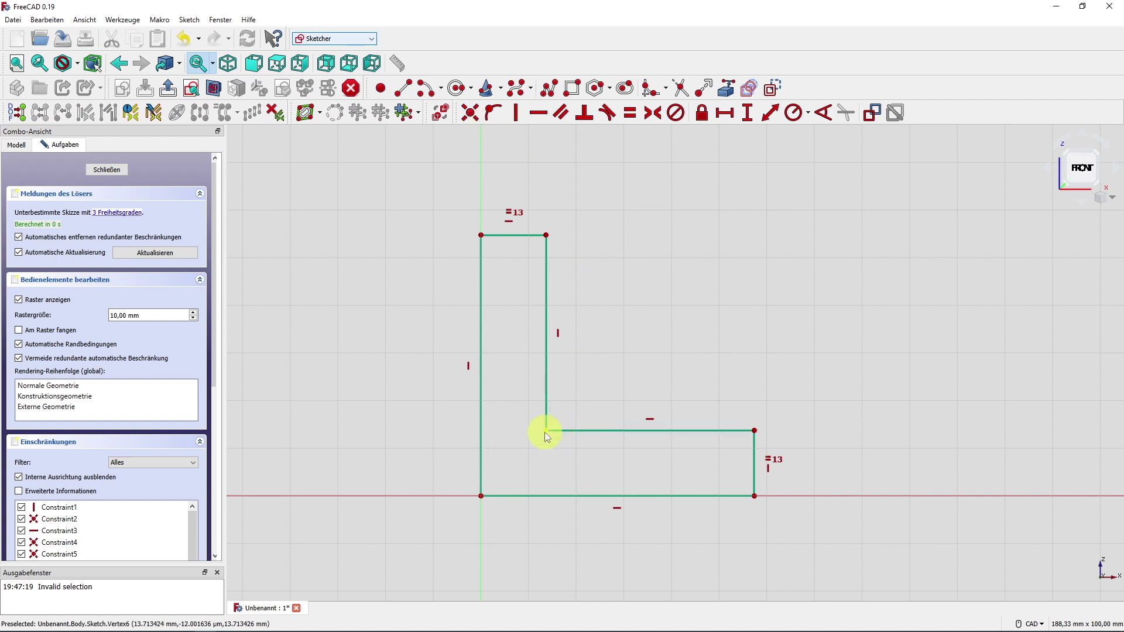
pyautogui.moveTo(545, 432); pyautogui.dragTo(523, 454)
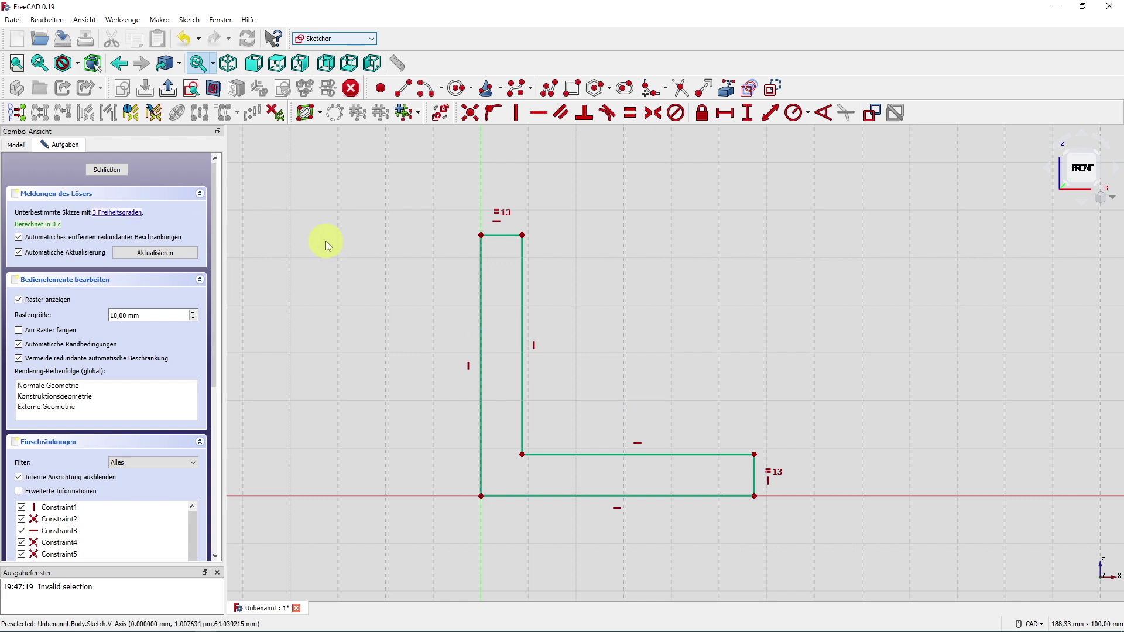
pyautogui.click(113, 170)
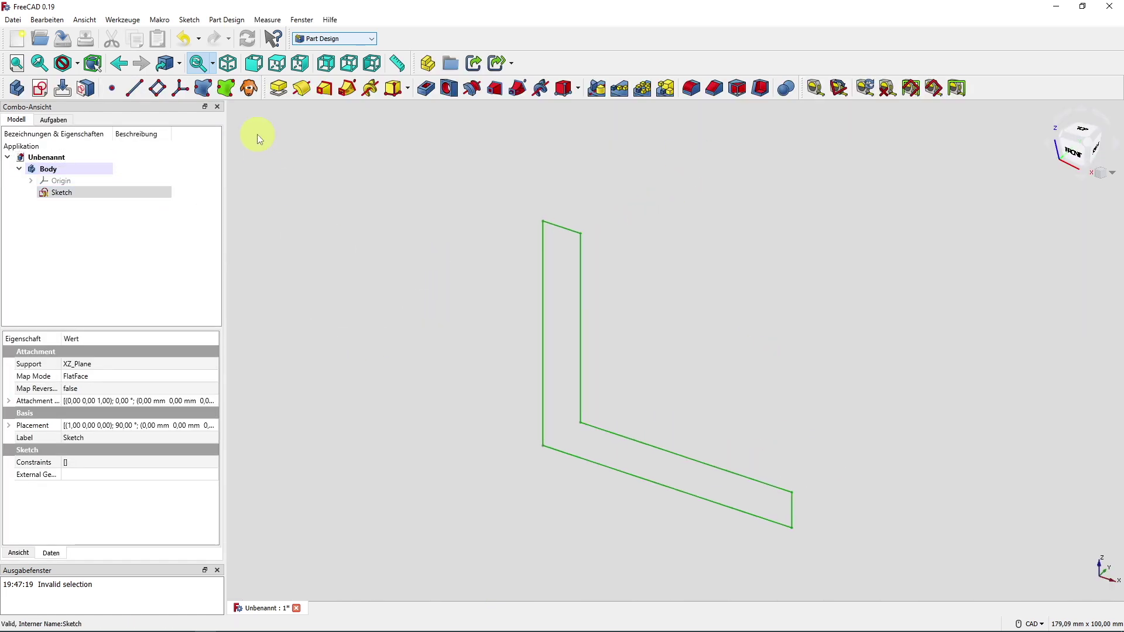
# - Pad the L sketch symmetrically to its plane
pyautogui.click(280, 91)
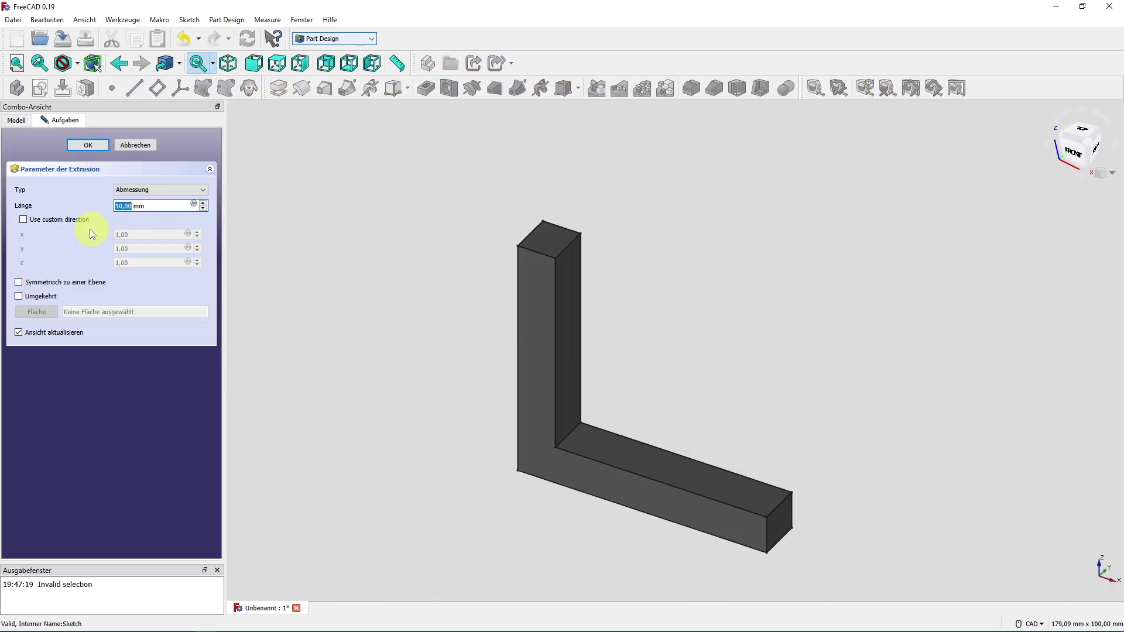
pyautogui.click(62, 282)
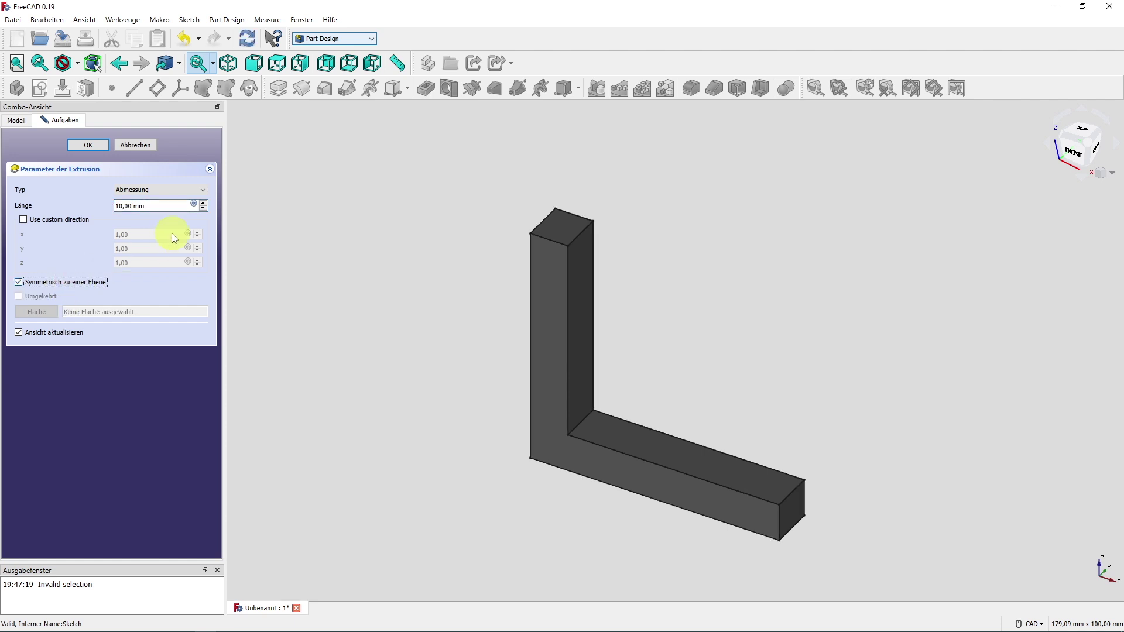
pyautogui.click(88, 144)
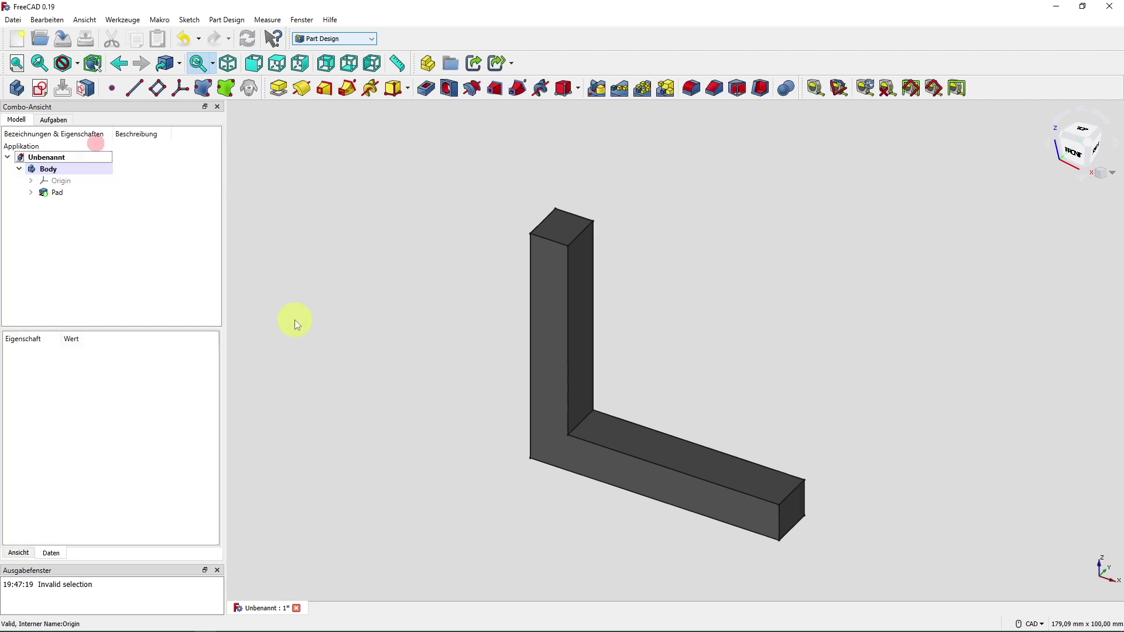
# - Clear the old messages from the report view and reposition the model in view
pyautogui.rightClick(164, 600)
pyautogui.click(208, 593)
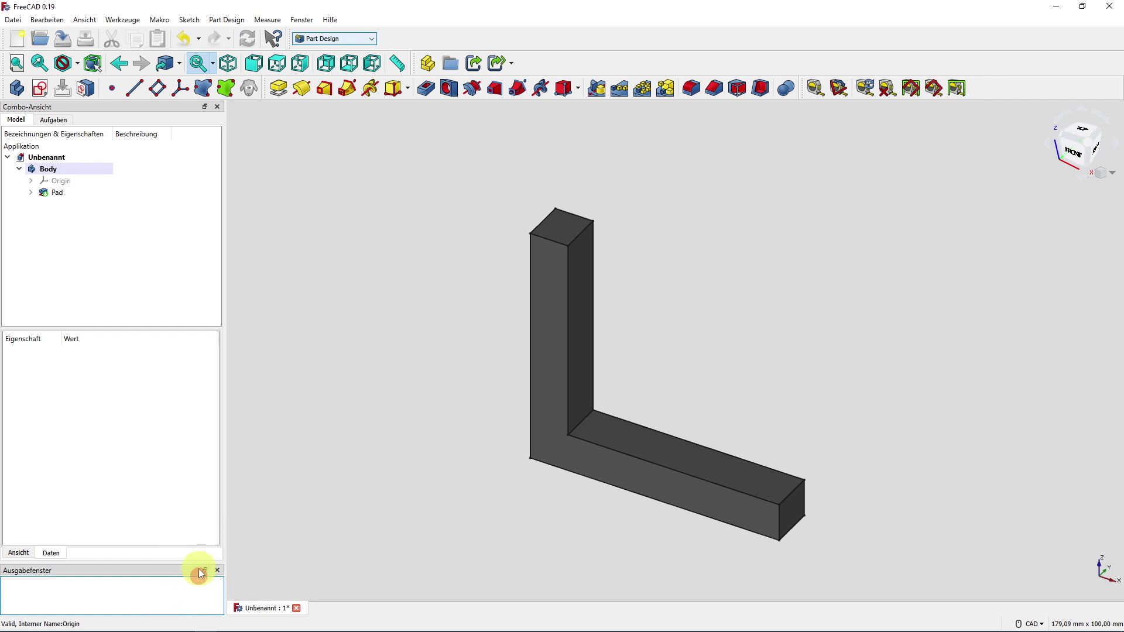
pyautogui.scroll(2, 467, 392)
pyautogui.scroll(-2, 455, 401)
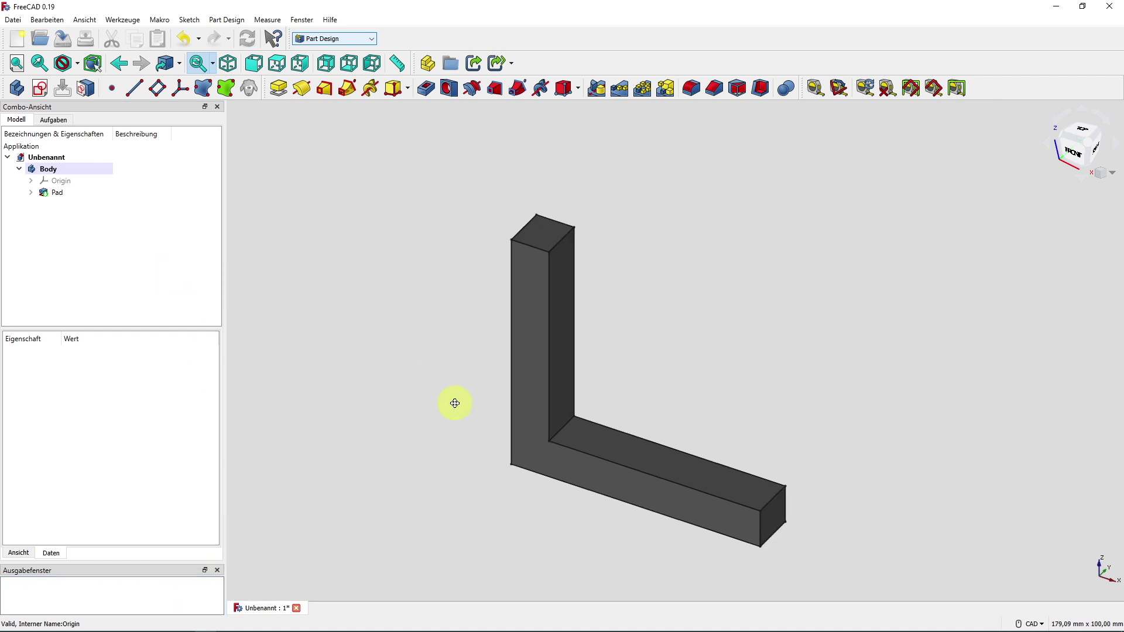
pyautogui.moveTo(454, 400); pyautogui.dragTo(392, 372, button='middle')
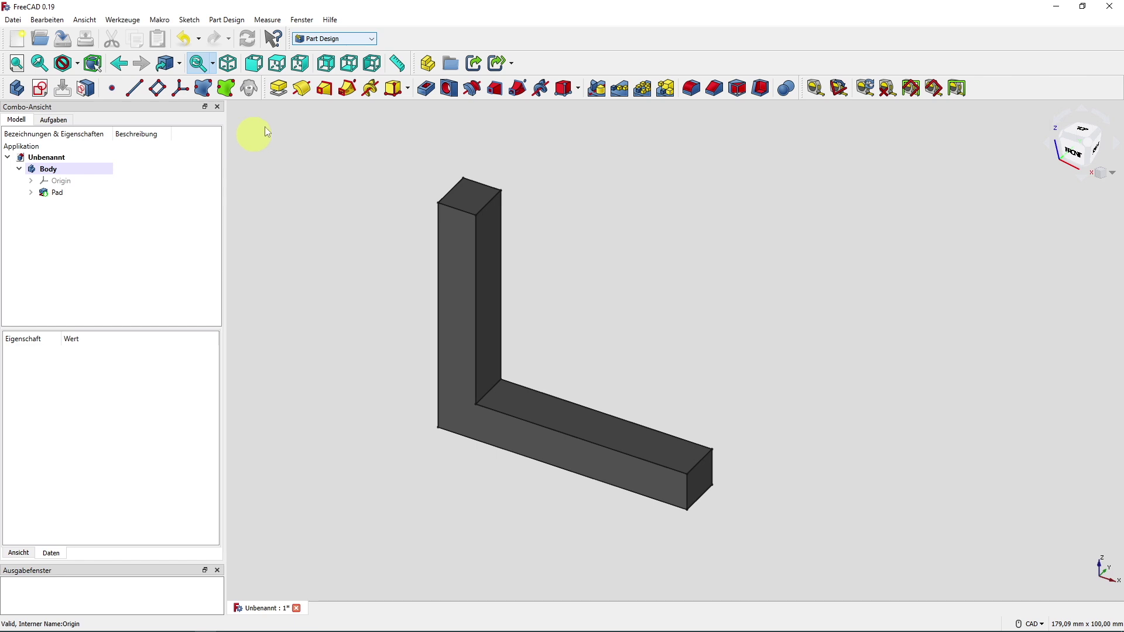
pyautogui.click(326, 41)
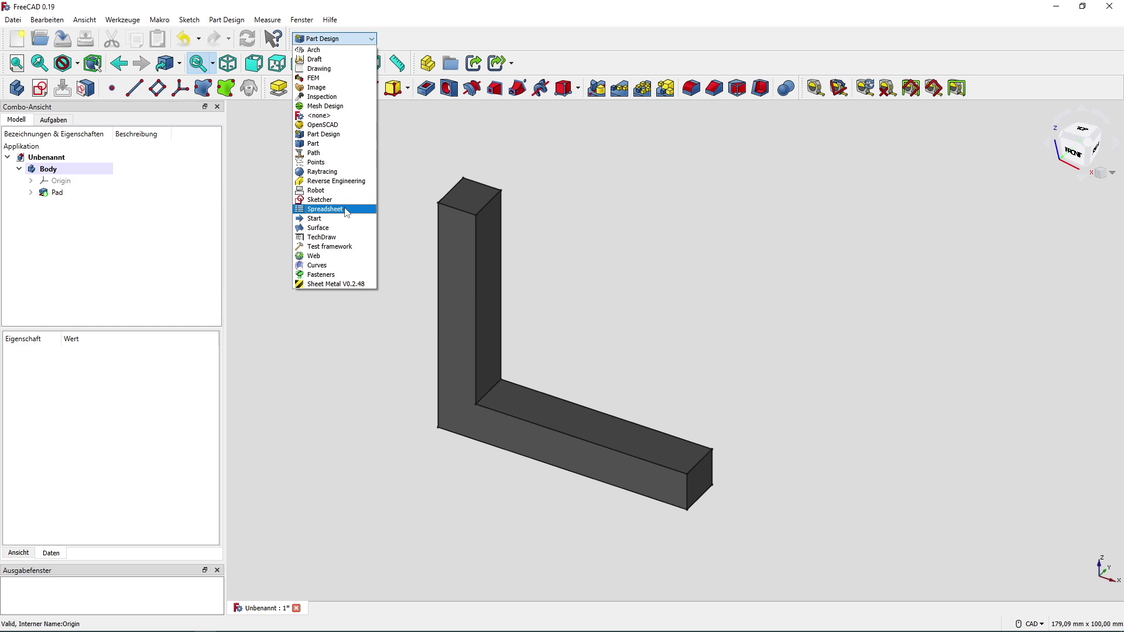
# - Switch to the Spreadsheet workbench and create a new spreadsheet
pyautogui.click(347, 211)
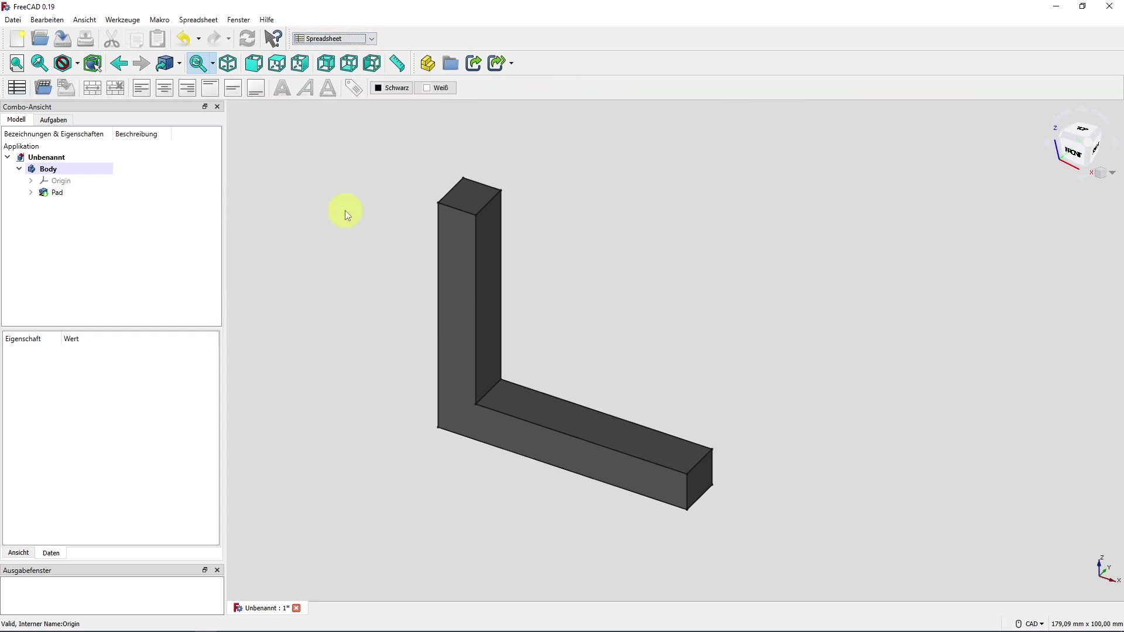
pyautogui.click(14, 92)
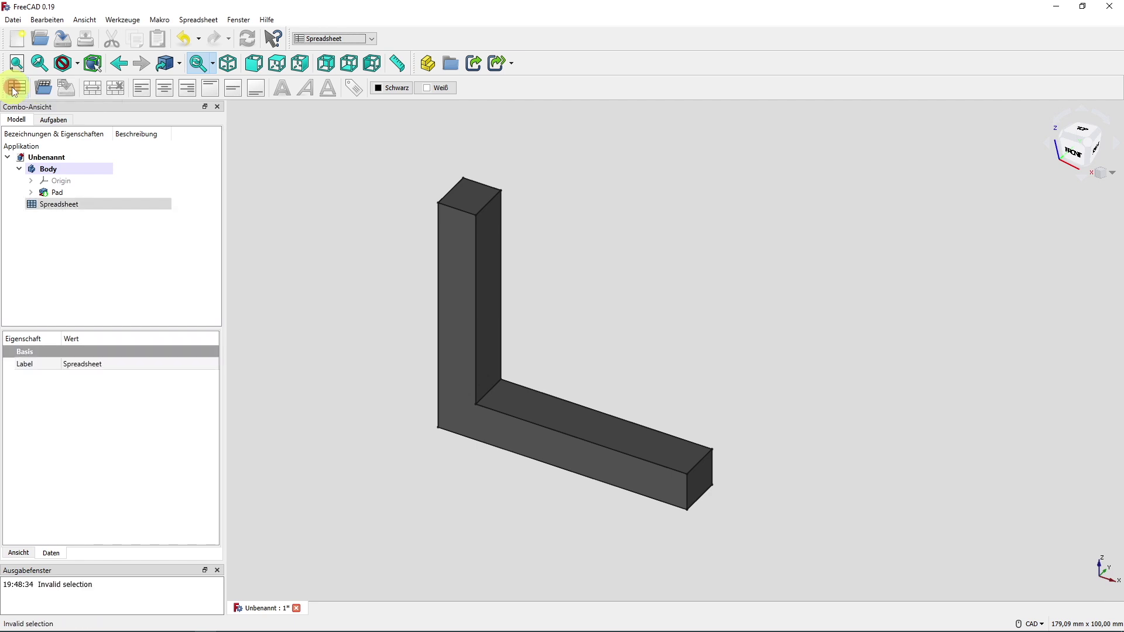
pyautogui.click(70, 206)
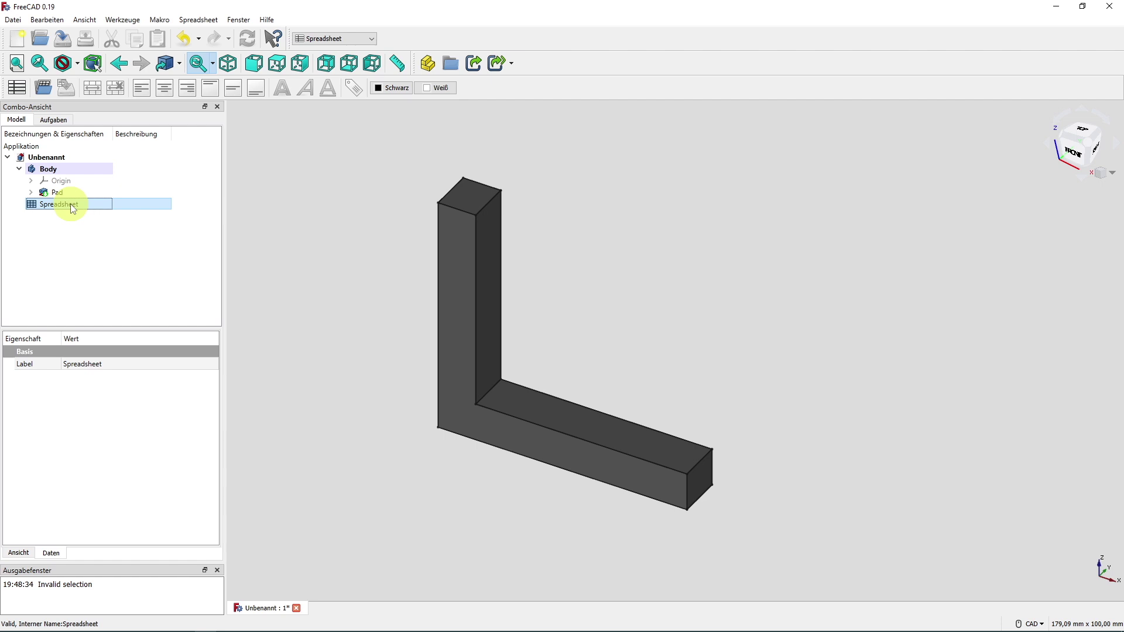
# - Rename the spreadsheet to werte and open it
pyautogui.rightClick(98, 203)
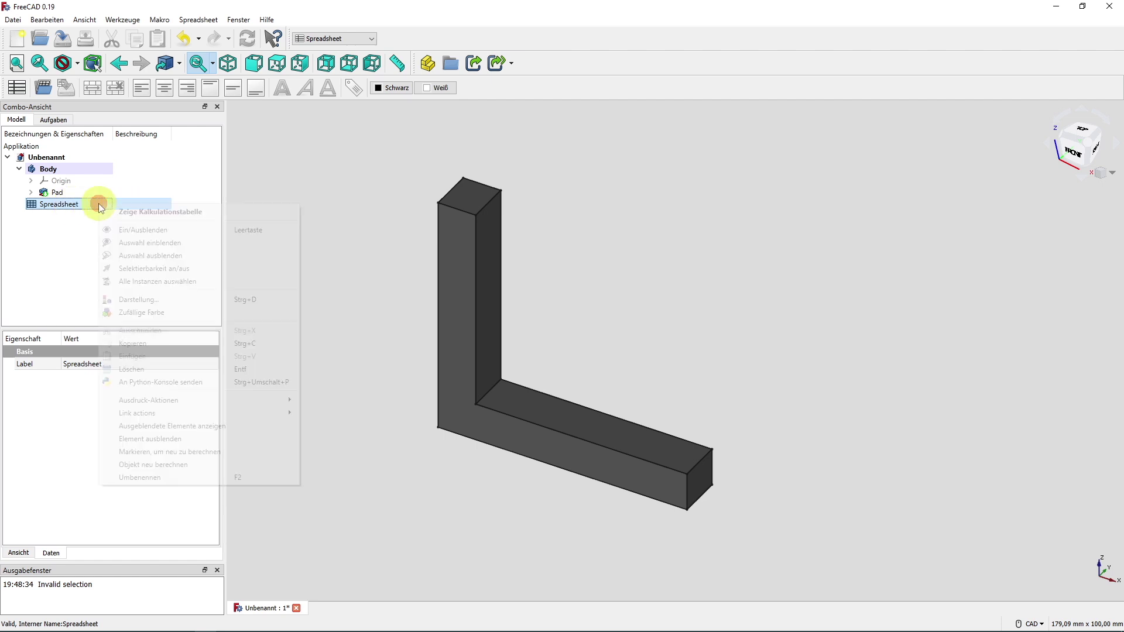
pyautogui.click(141, 478)
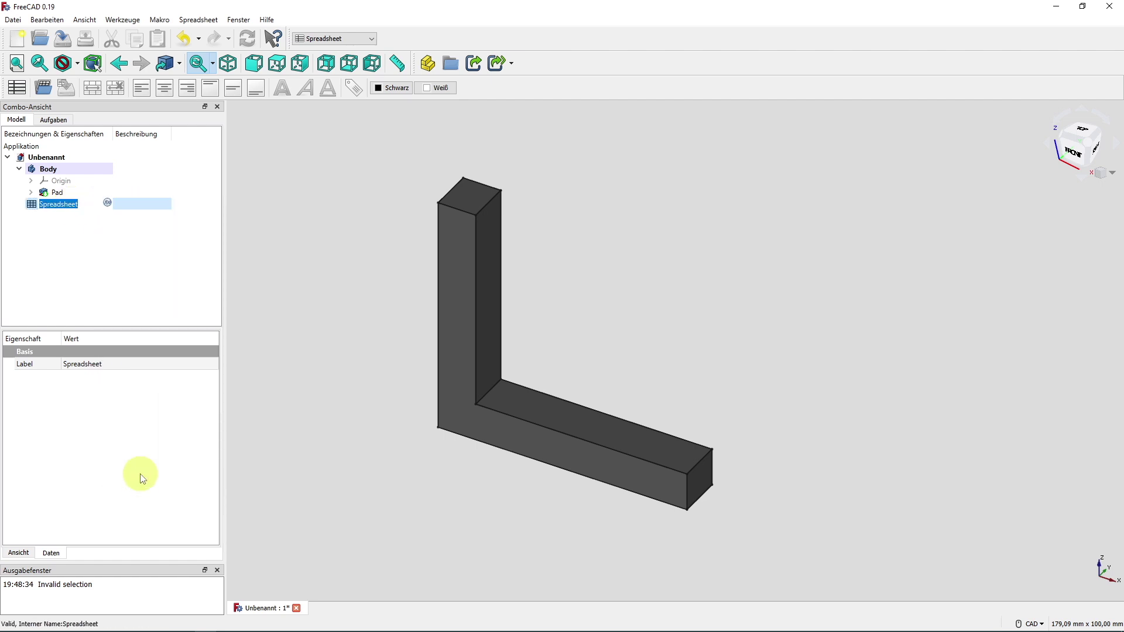
pyautogui.write('werte')
pyautogui.click(84, 240)
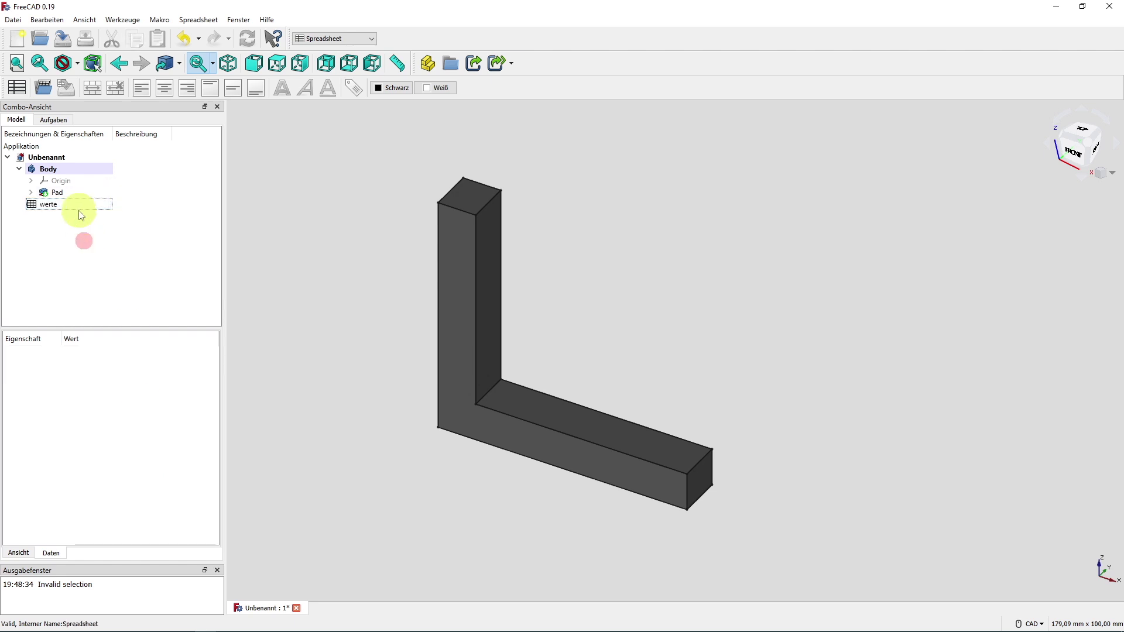
pyautogui.doubleClick(82, 206)
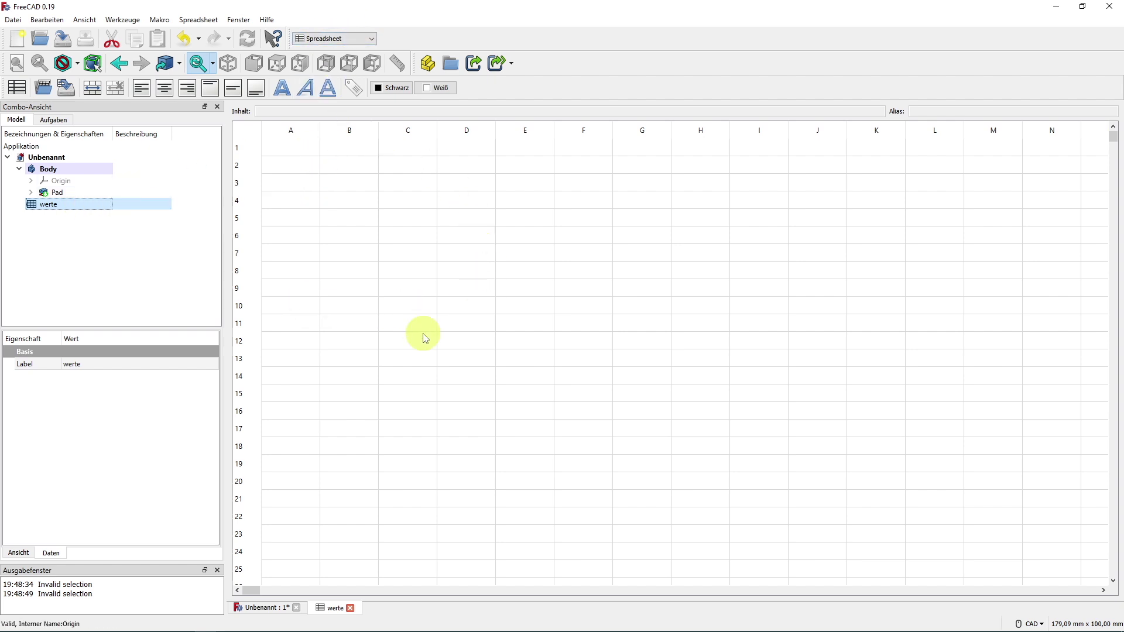
# - Title A1 'Demo: L-Winkelprofil', widen column A, and enter Breite in A2
pyautogui.click(290, 148)
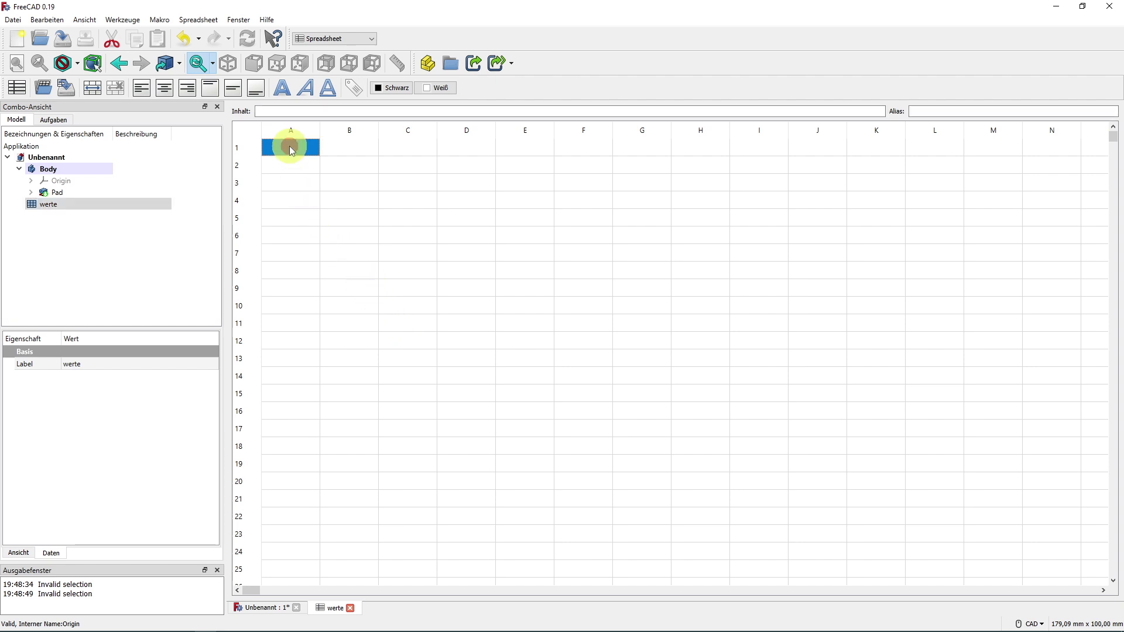
pyautogui.doubleClick(291, 150)
pyautogui.write('Demo')
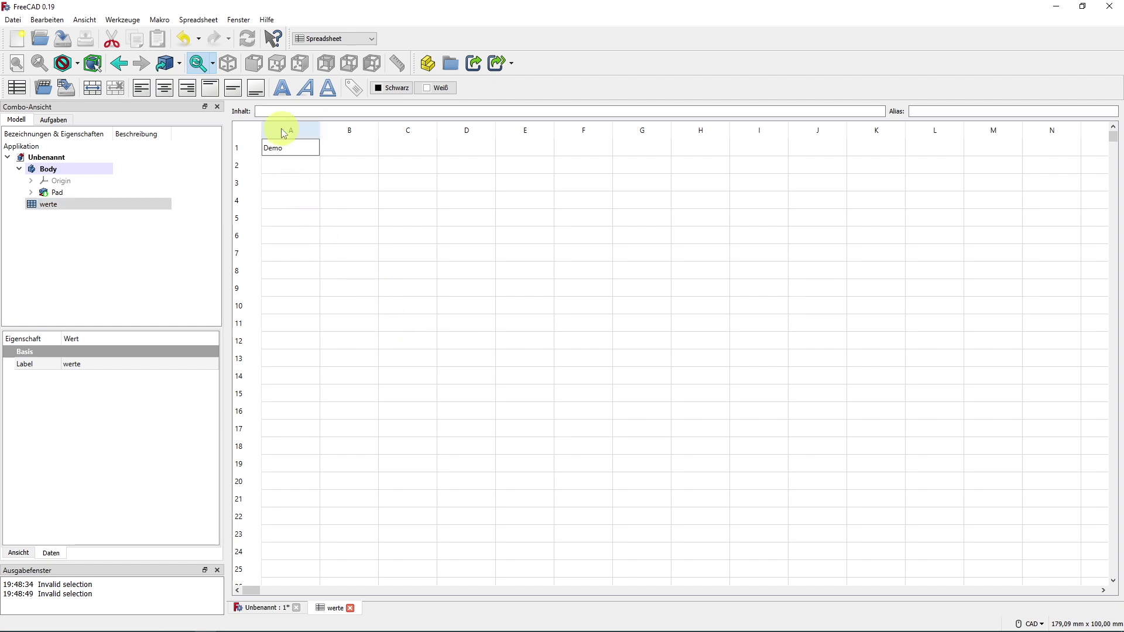
pyautogui.write(': L-Winkelprofil')
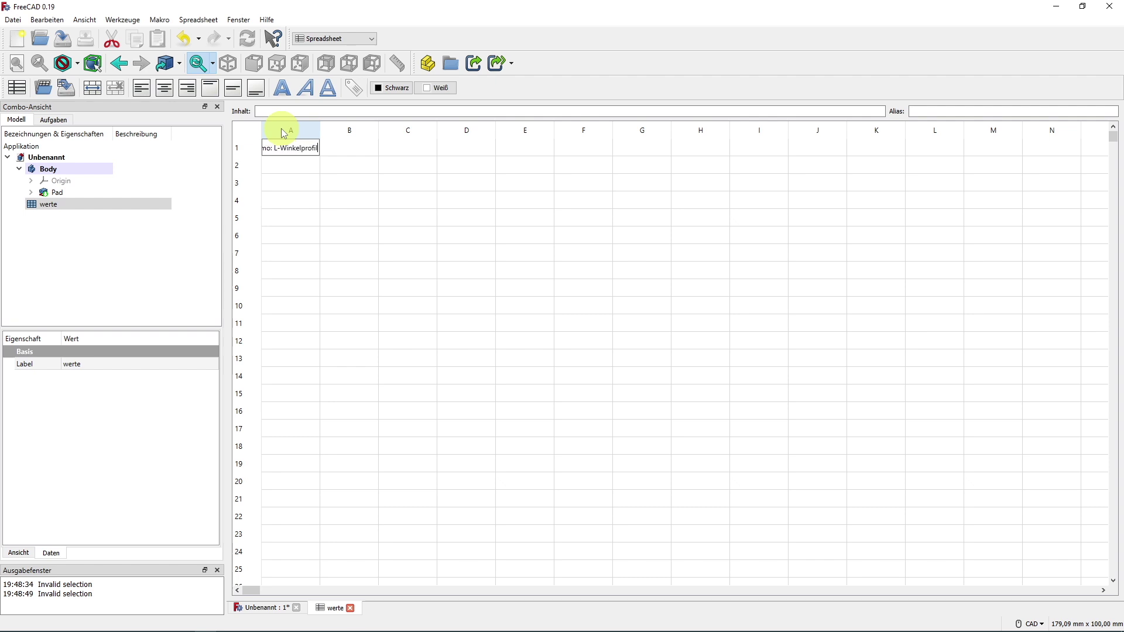
pyautogui.press('Return')
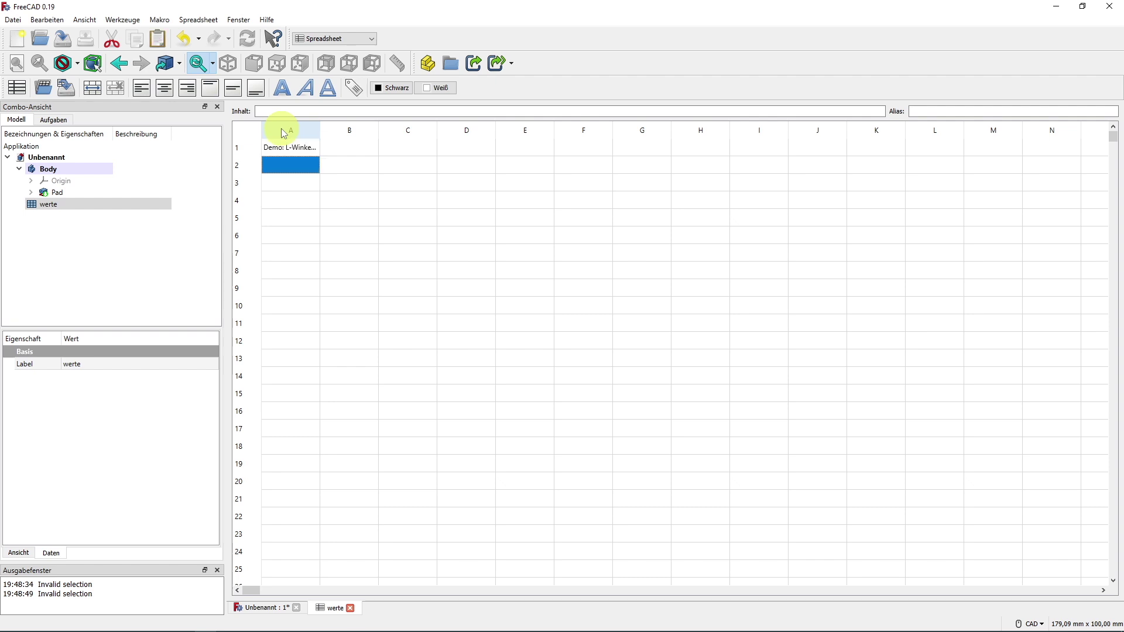
pyautogui.doubleClick(317, 132)
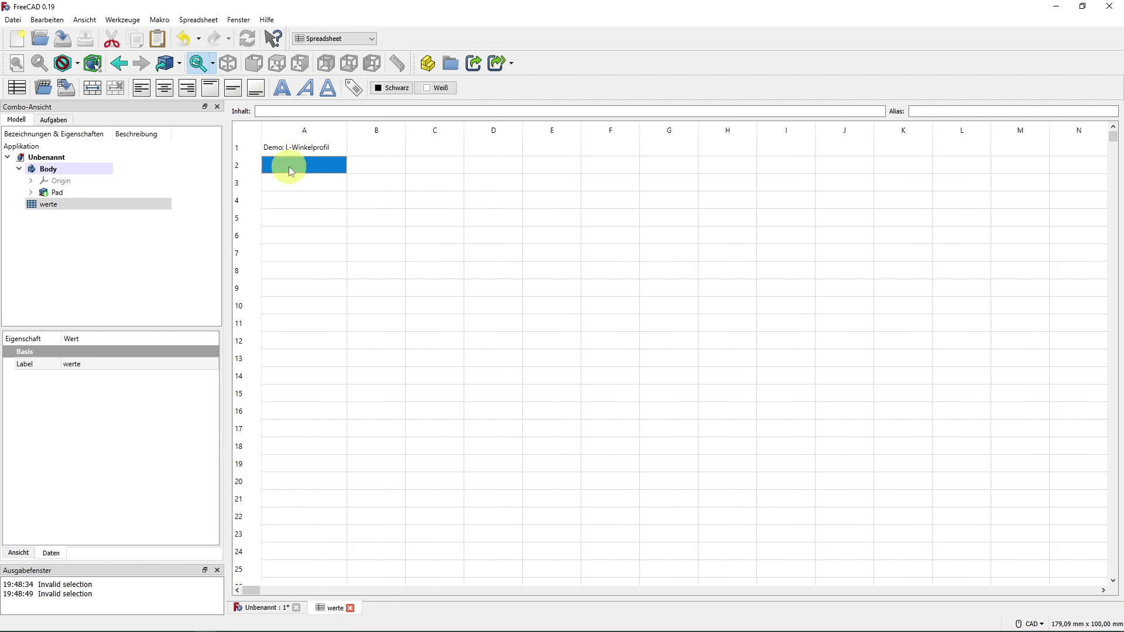
pyautogui.write('Breite')
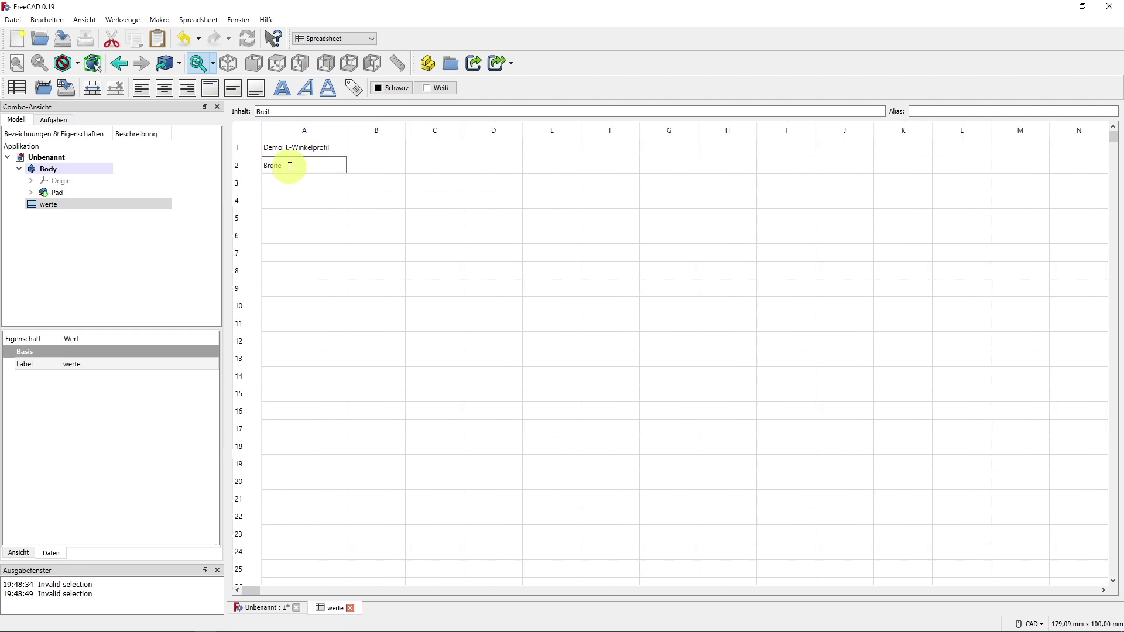
pyautogui.press('Return')
# - Enter the labels Höhe, Tiefe and Wandstärke in cells A3–A5
pyautogui.doubleClick(289, 181)
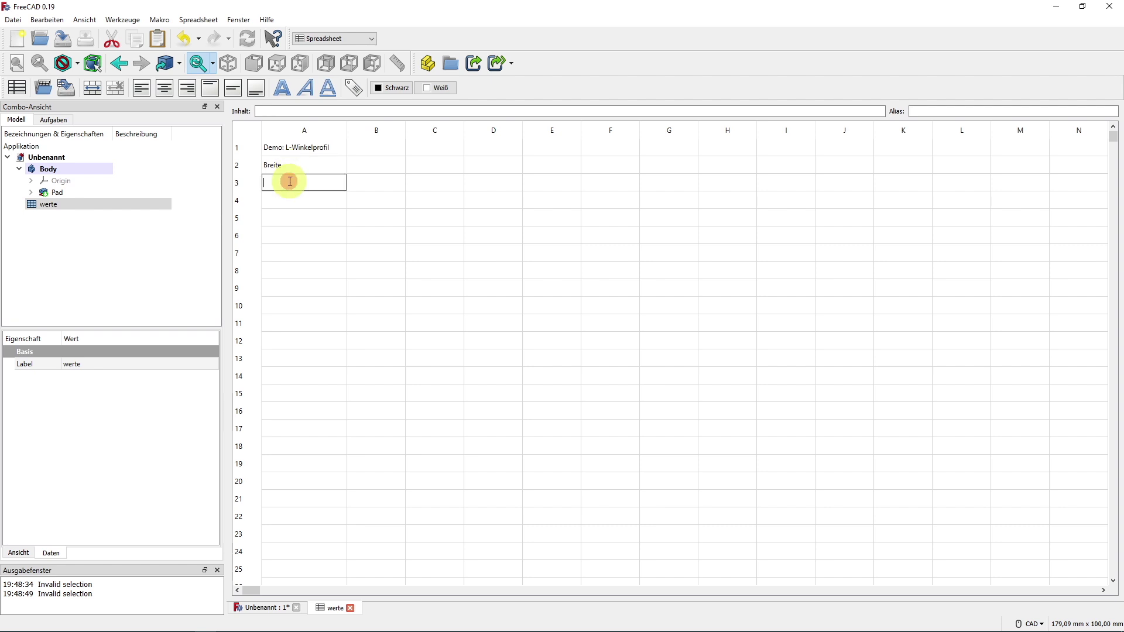
pyautogui.write('Höhe')
pyautogui.press('Return')
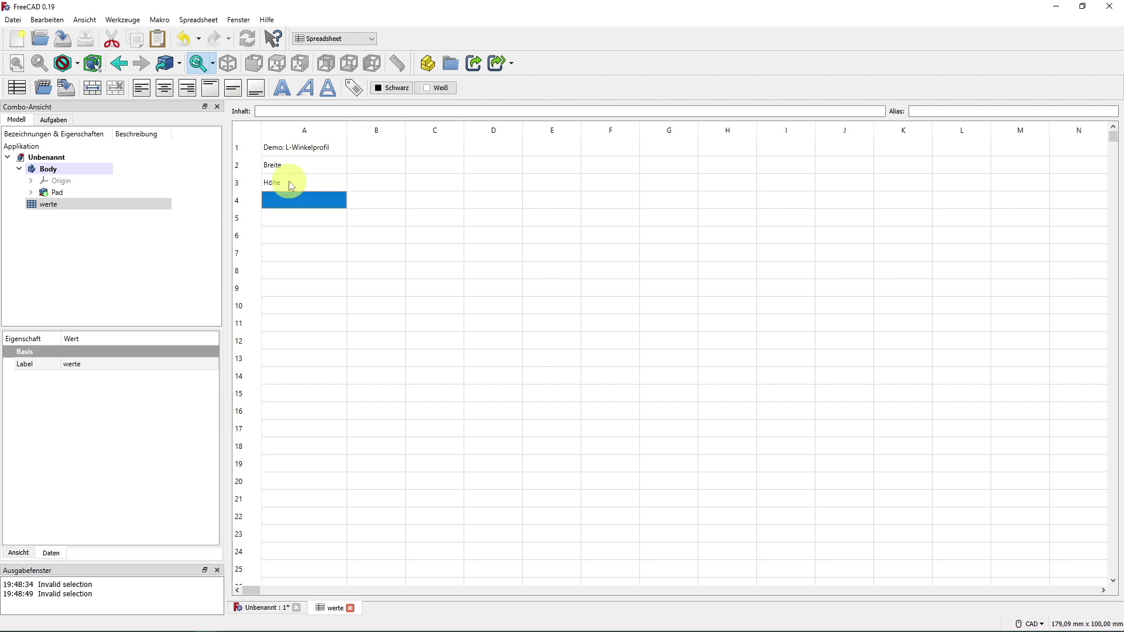
pyautogui.doubleClick(301, 200)
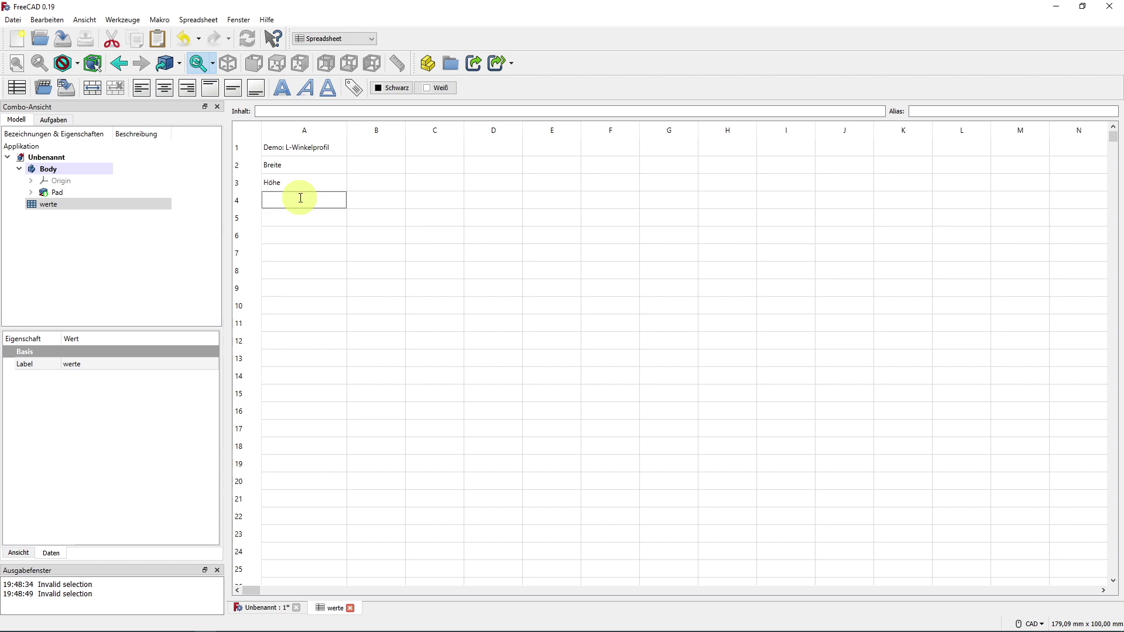
pyautogui.write('Tief')
pyautogui.write('e')
pyautogui.press('Return')
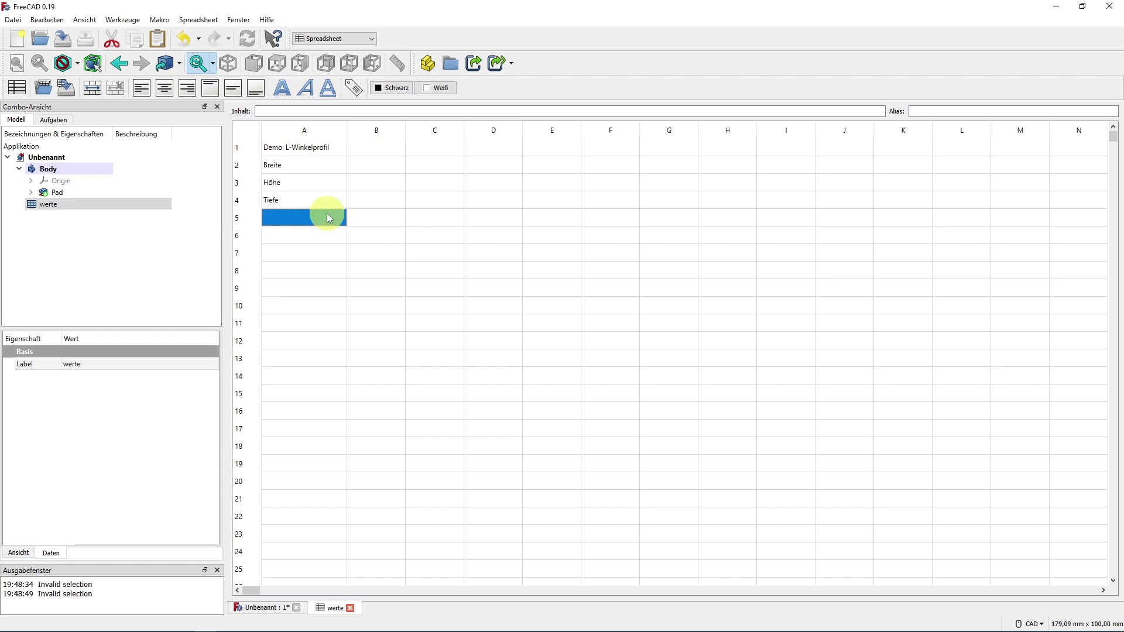
pyautogui.doubleClick(328, 215)
pyautogui.write('Wandst')
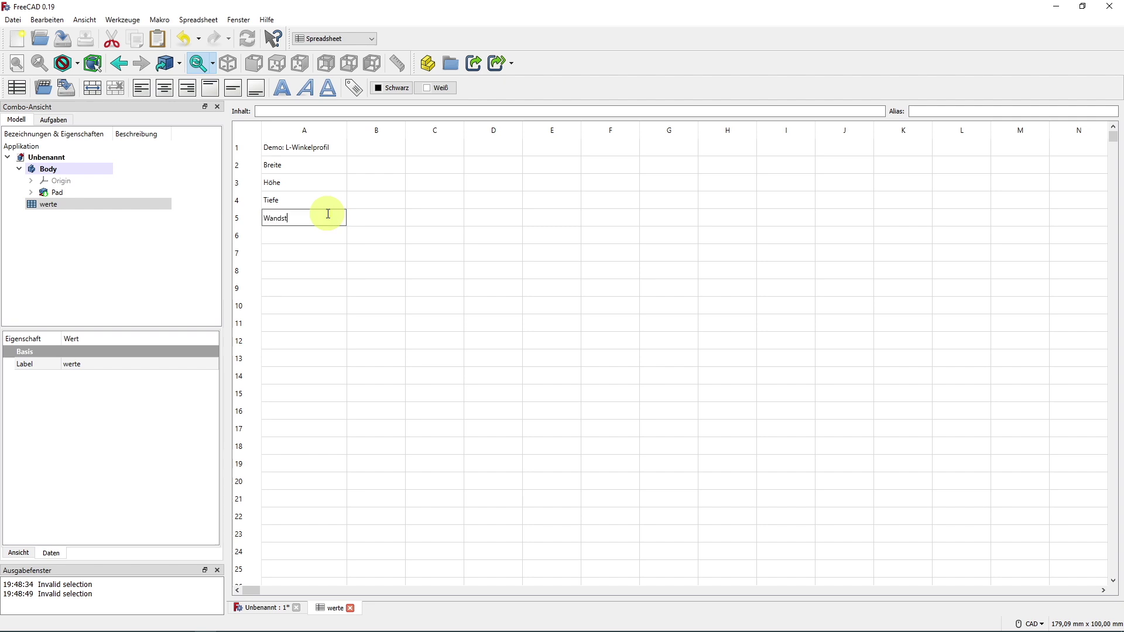
pyautogui.write('ärke')
pyautogui.press('Return')
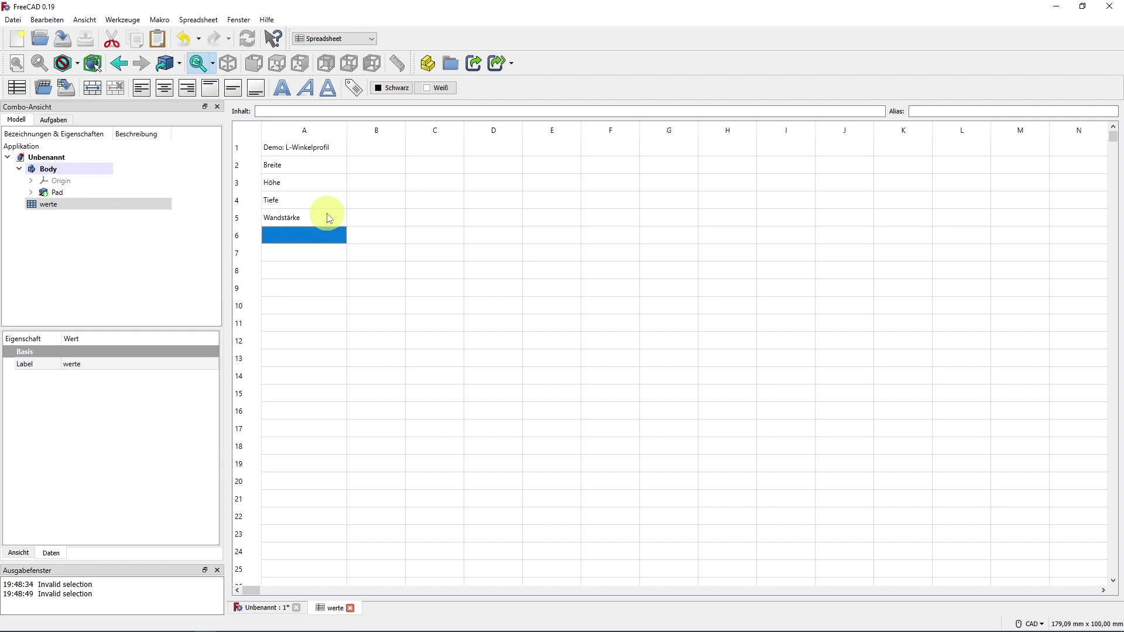
pyautogui.press('Return')
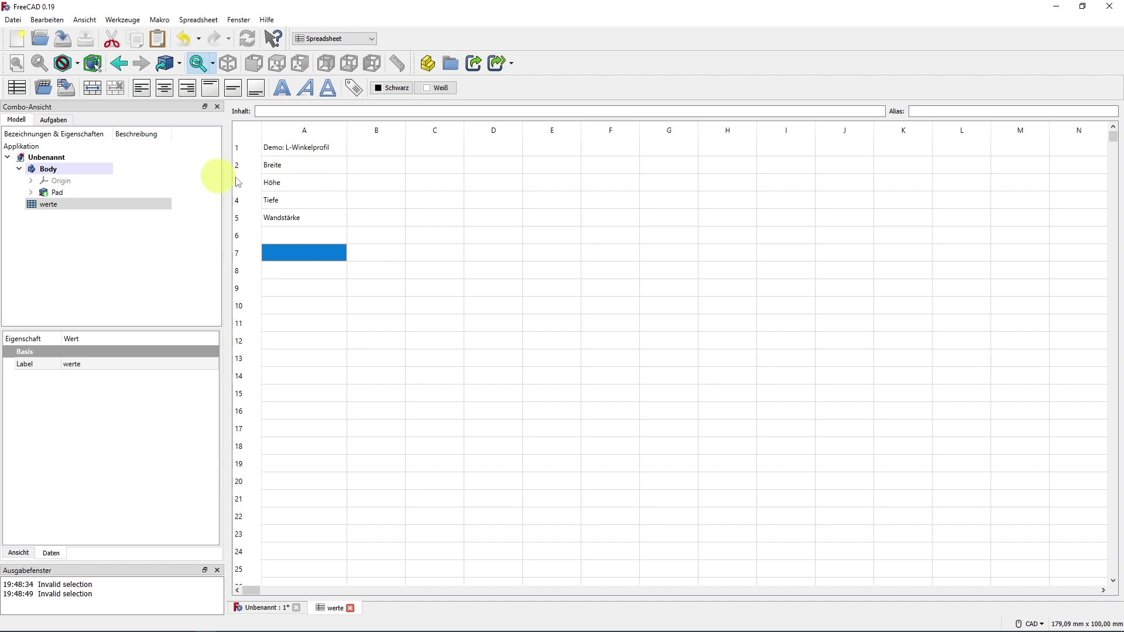
pyautogui.click(373, 168)
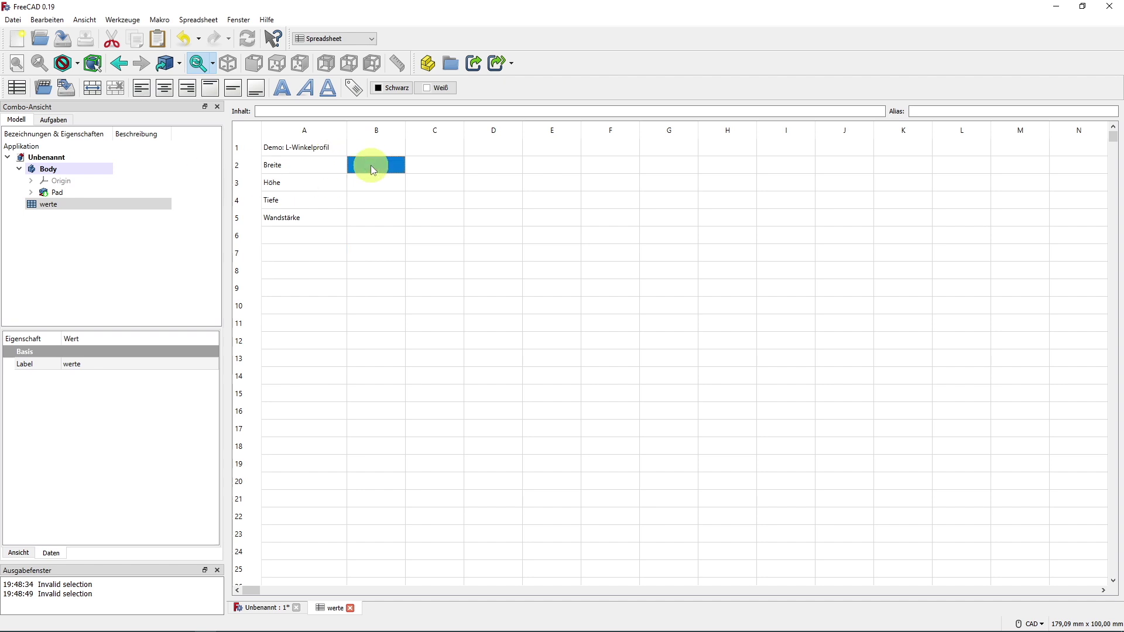
# - Enter 60mm in B2 and 80mm in B3
pyautogui.doubleClick(371, 161)
pyautogui.write('60')
pyautogui.write('mm')
pyautogui.press('Return')
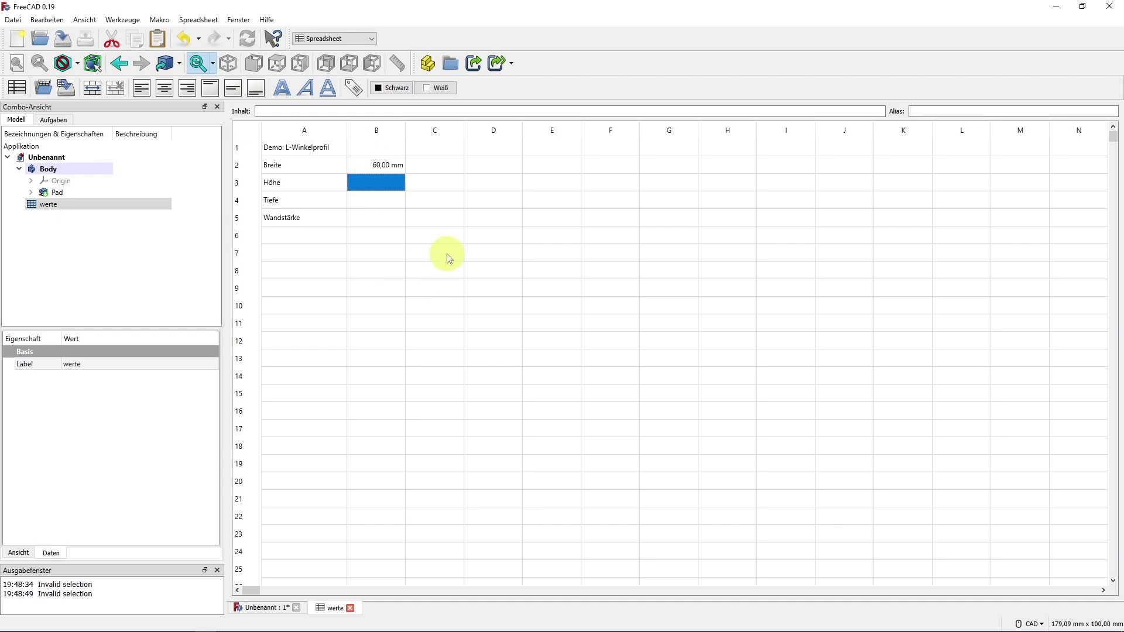
pyautogui.click(379, 163)
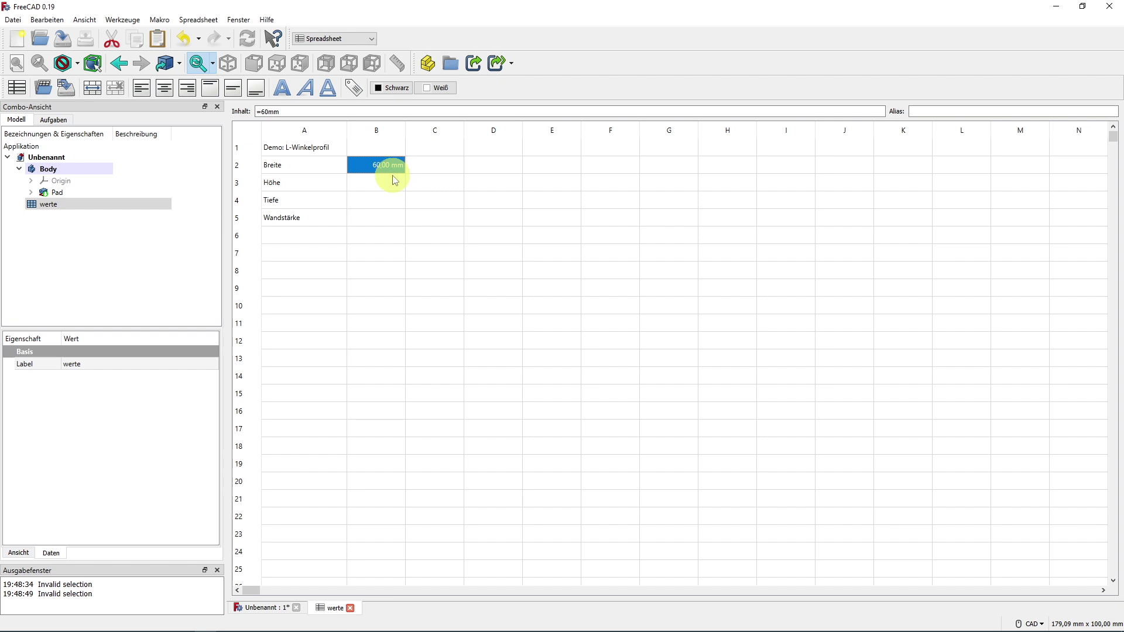
pyautogui.click(391, 182)
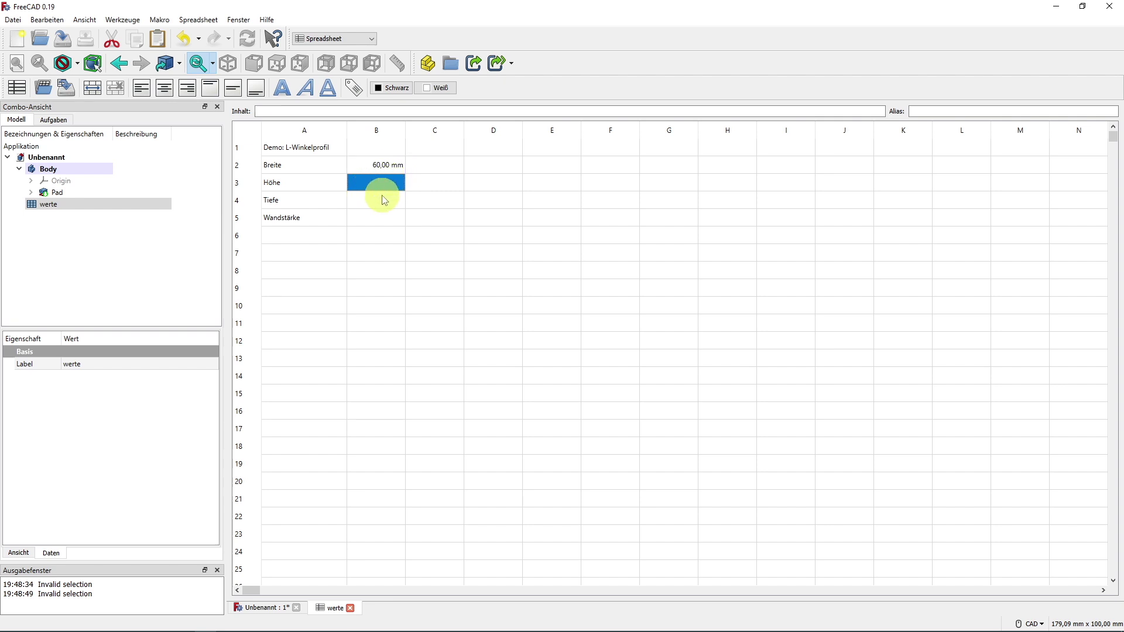
pyautogui.doubleClick(386, 185)
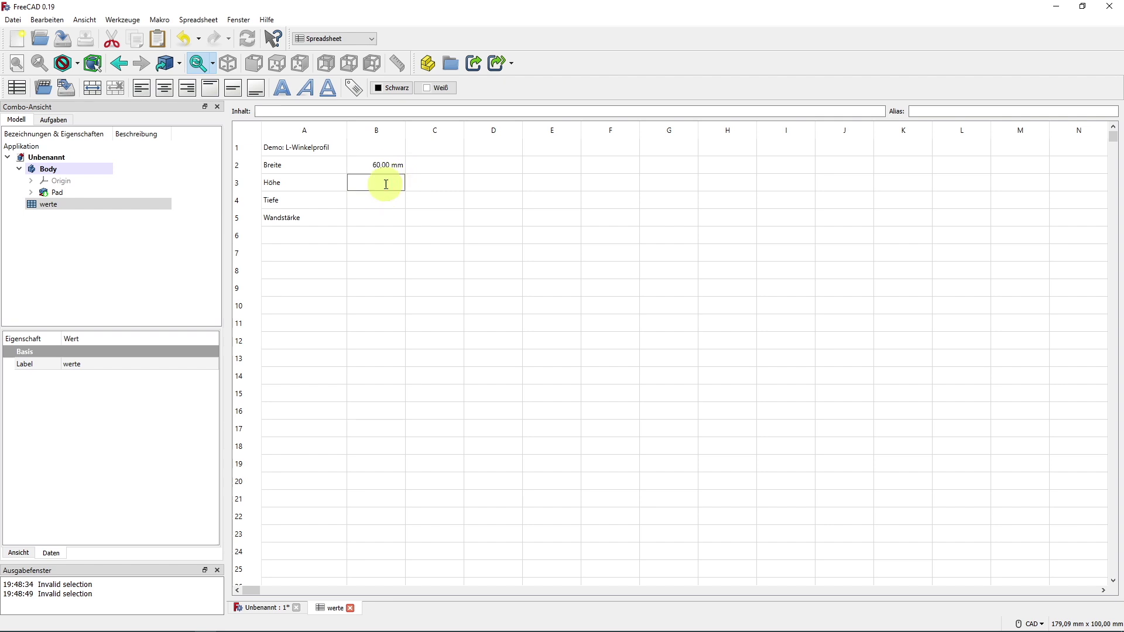
pyautogui.write('80mm')
pyautogui.press('Return')
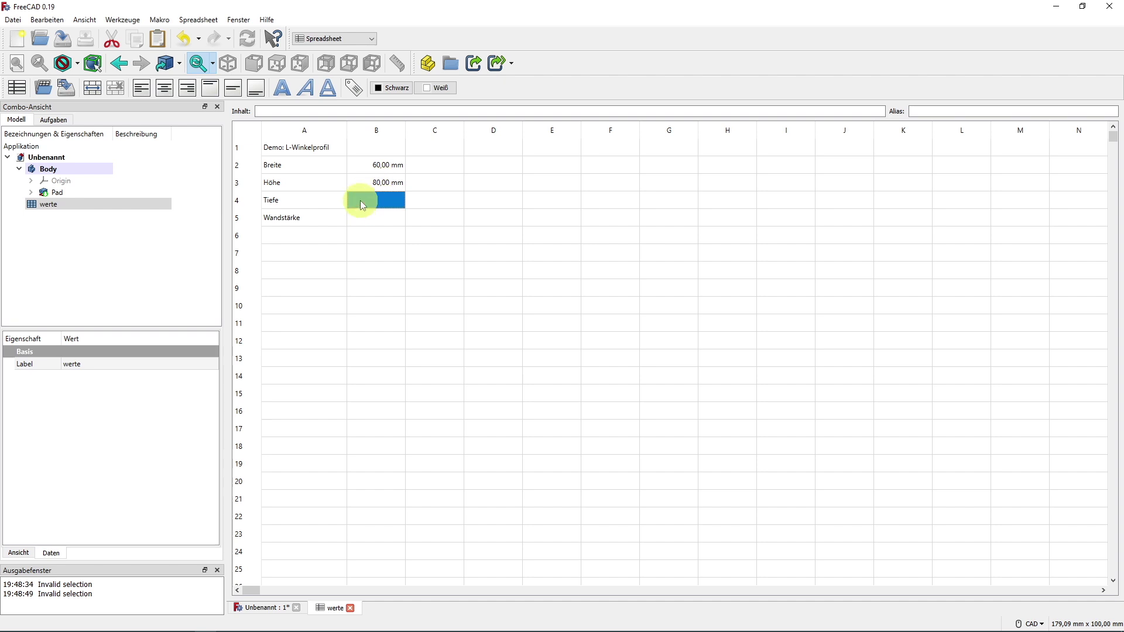
# - Enter 100mm in B4 and 6mm in B5, then review the stored values
pyautogui.doubleClick(360, 200)
pyautogui.write('10')
pyautogui.write('0mm')
pyautogui.press('Return')
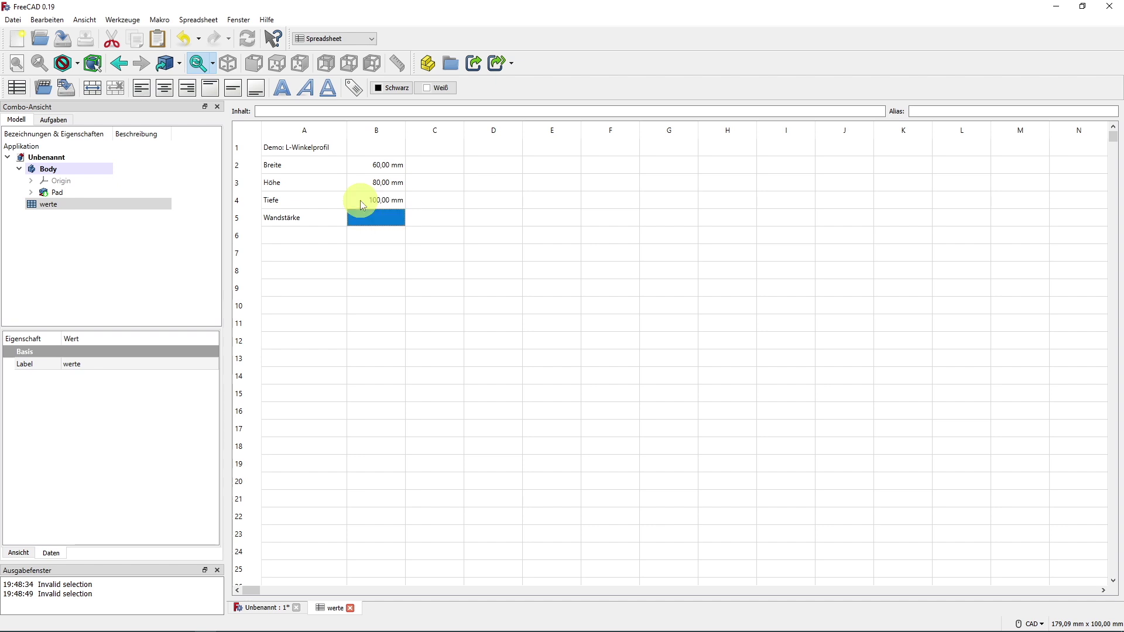
pyautogui.doubleClick(368, 217)
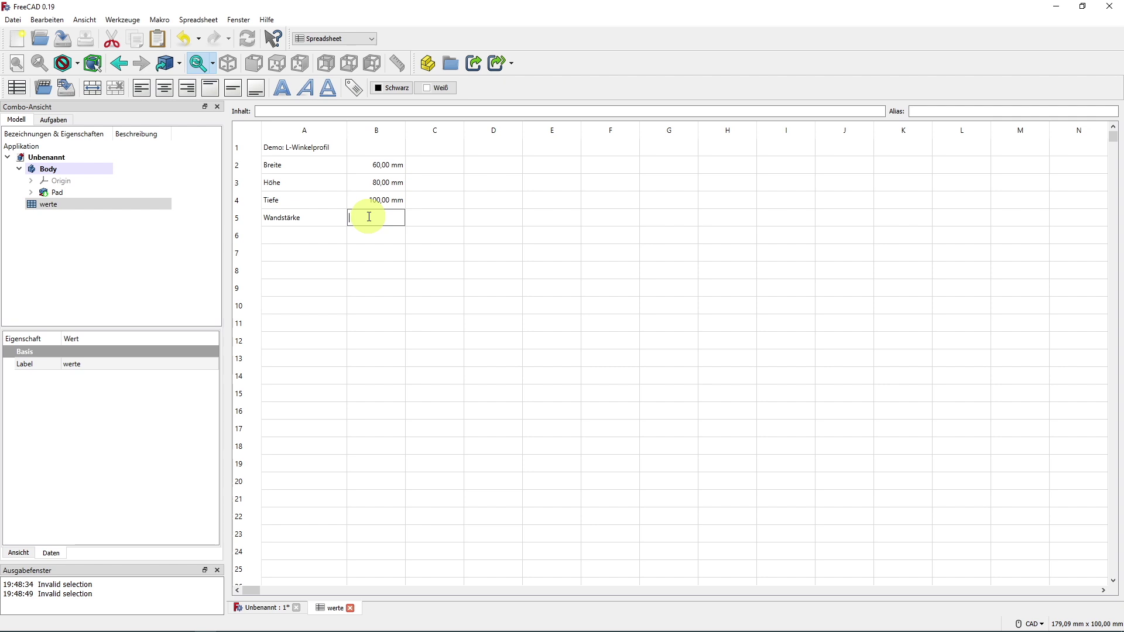
pyautogui.write('6mm')
pyautogui.press('Return')
pyautogui.click(460, 240)
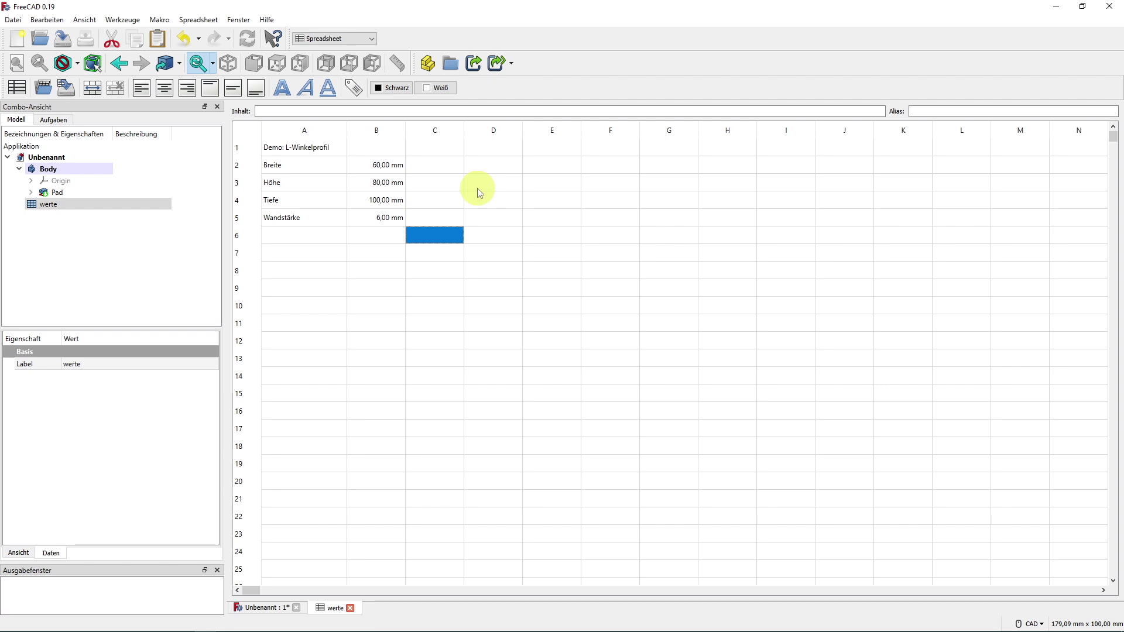
pyautogui.click(384, 165)
pyautogui.click(239, 183)
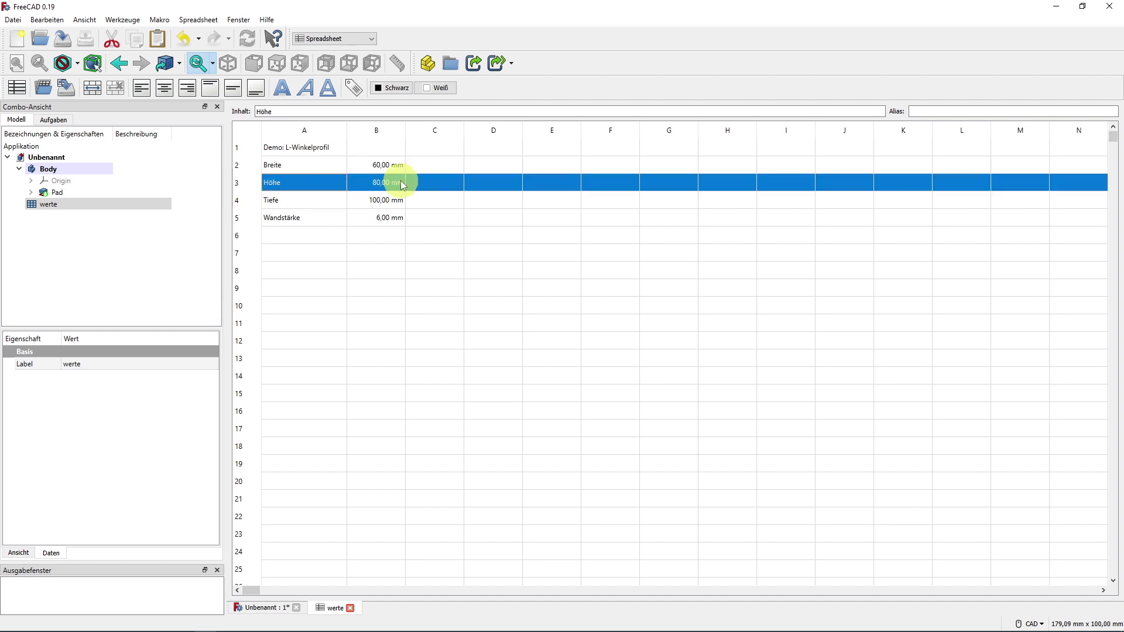
pyautogui.click(392, 237)
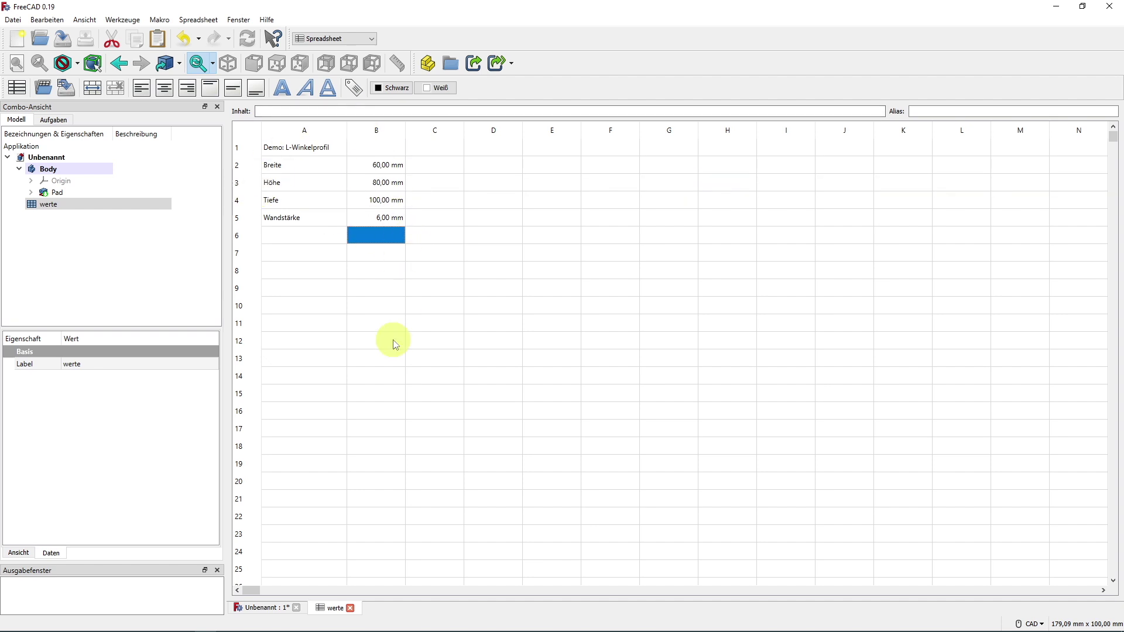
# - Save the document as demo111 and return to its 3D model tab
pyautogui.click(66, 41)
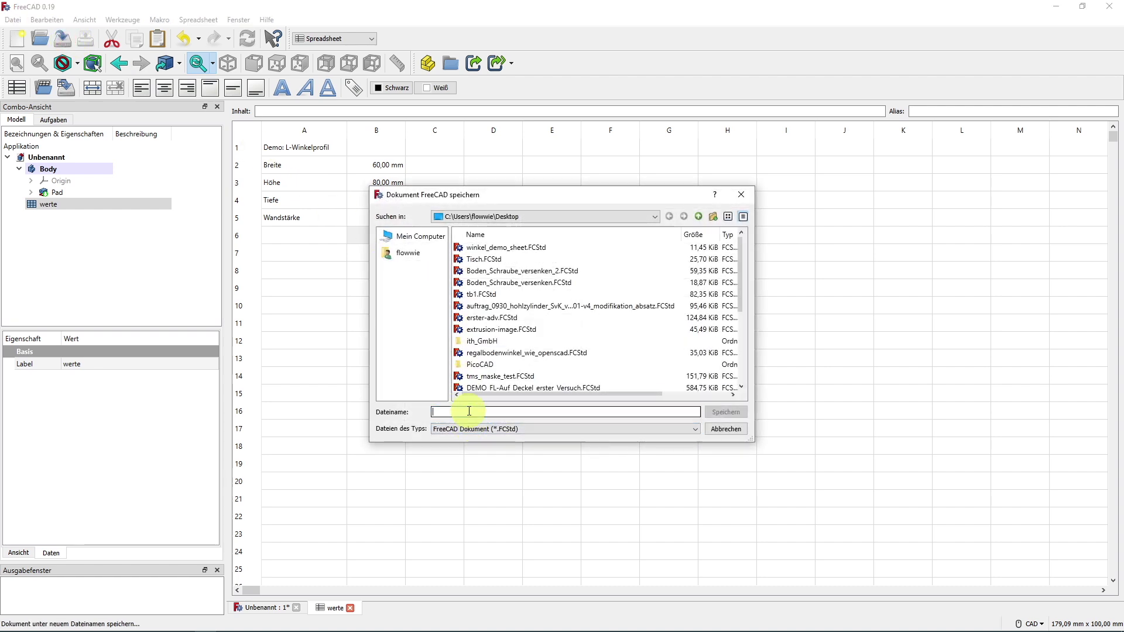
pyautogui.write('demo111')
pyautogui.press('Return')
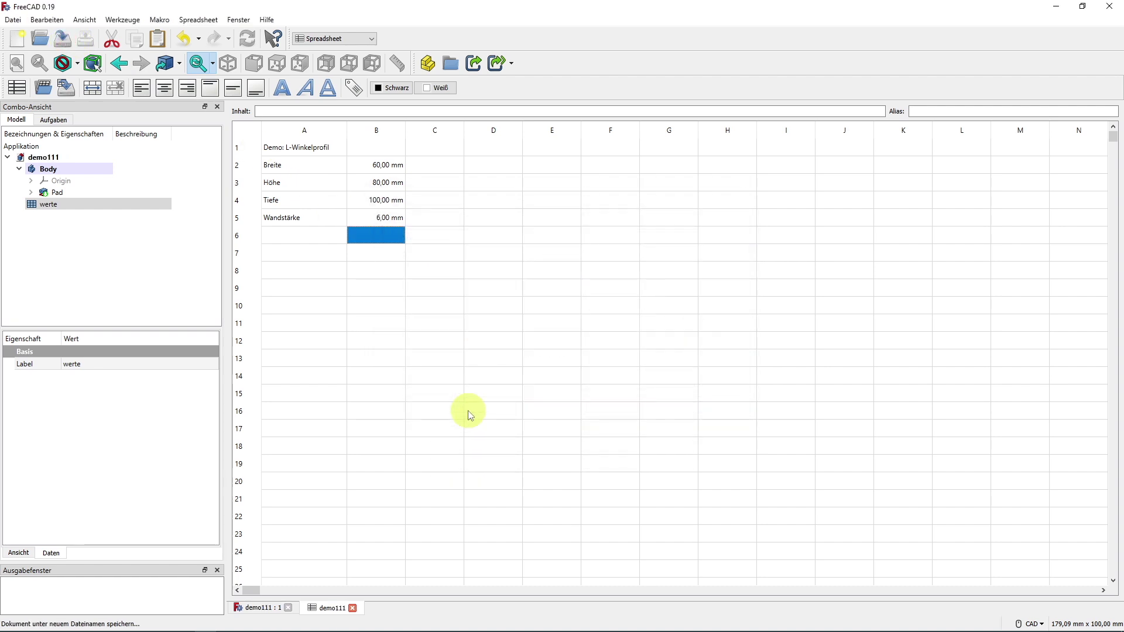
pyautogui.click(260, 609)
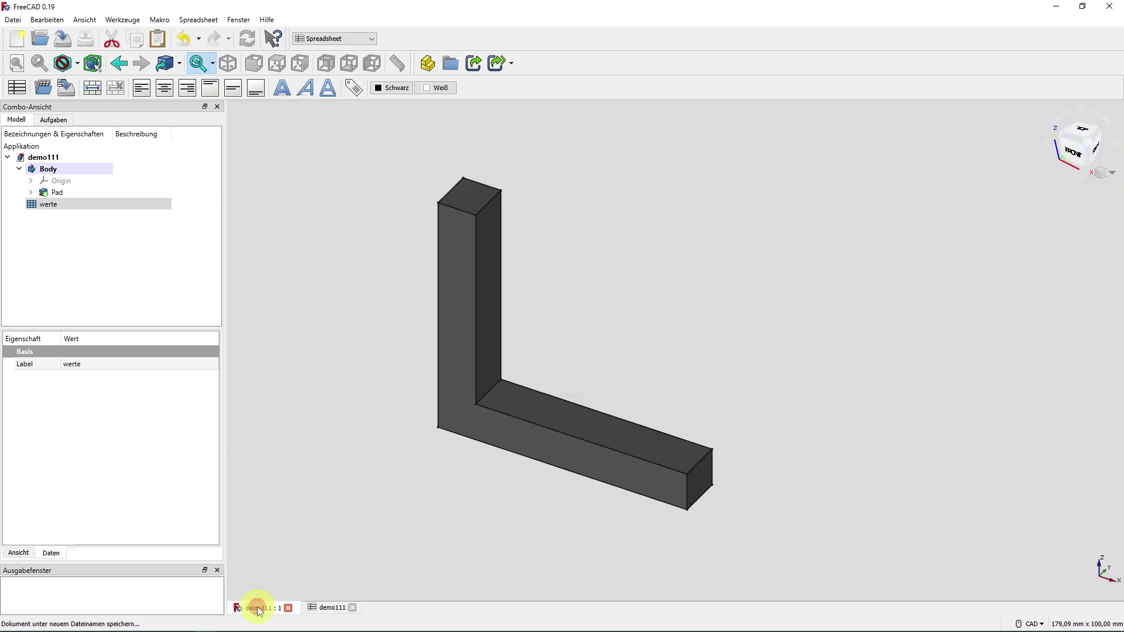
pyautogui.click(347, 37)
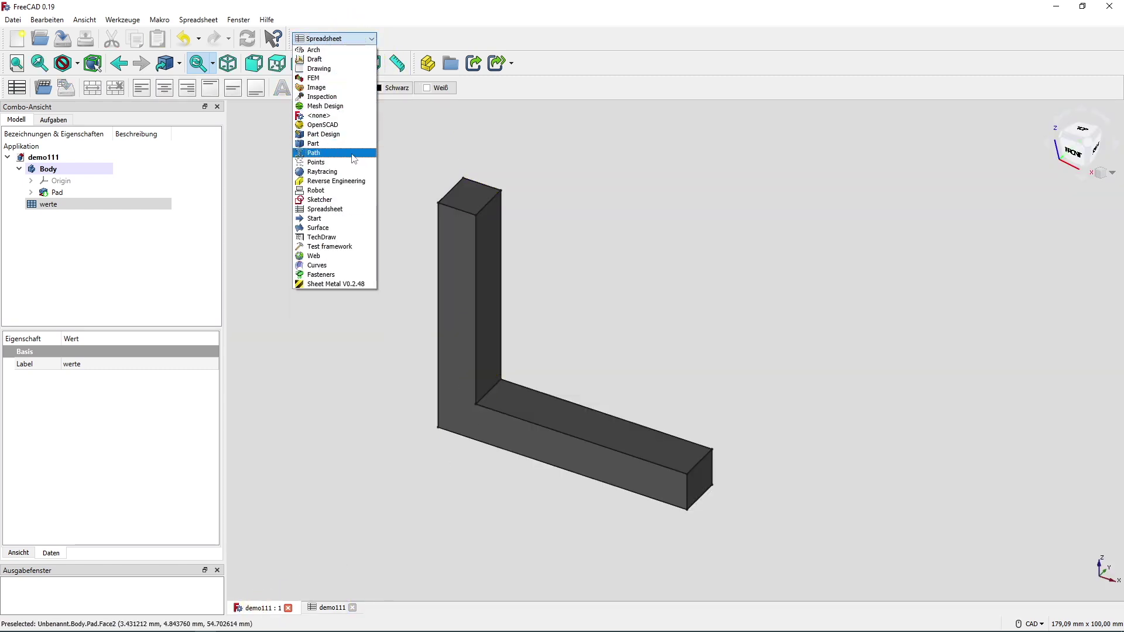
# - Reopen the Pad's L-profile sketch in Part Design and select its left vertical line
pyautogui.click(342, 135)
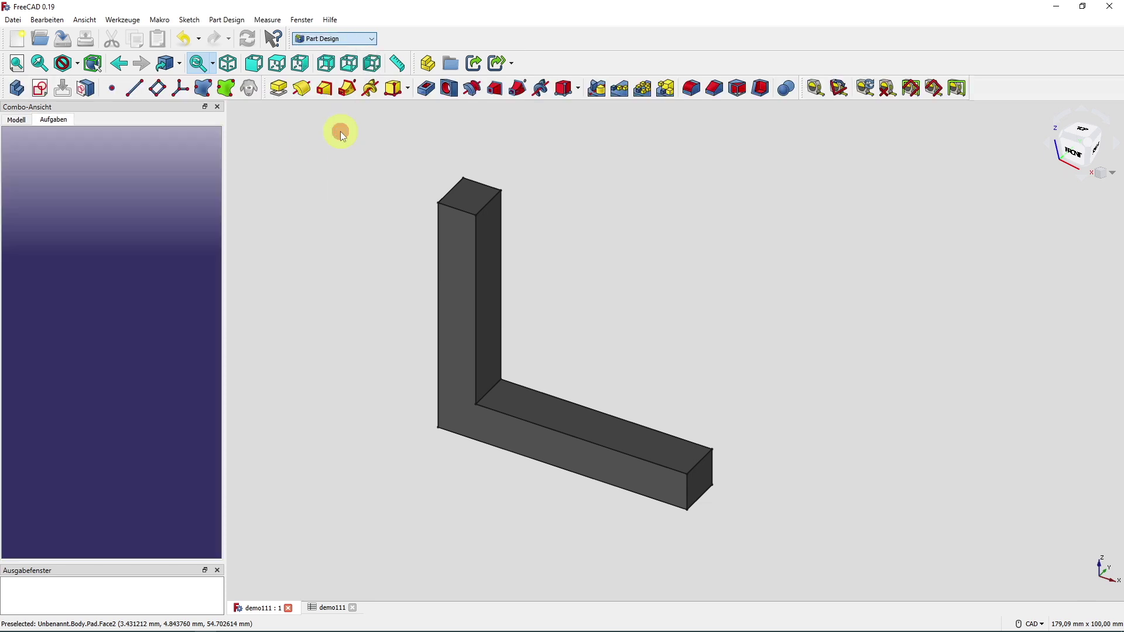
pyautogui.click(18, 118)
pyautogui.click(30, 192)
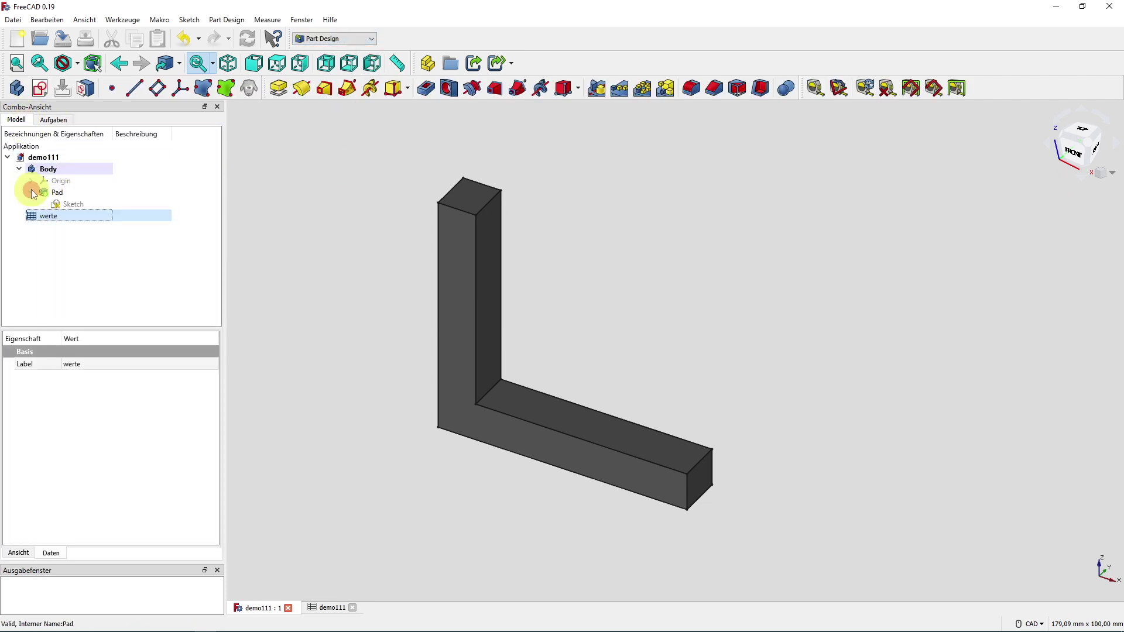
pyautogui.doubleClick(86, 205)
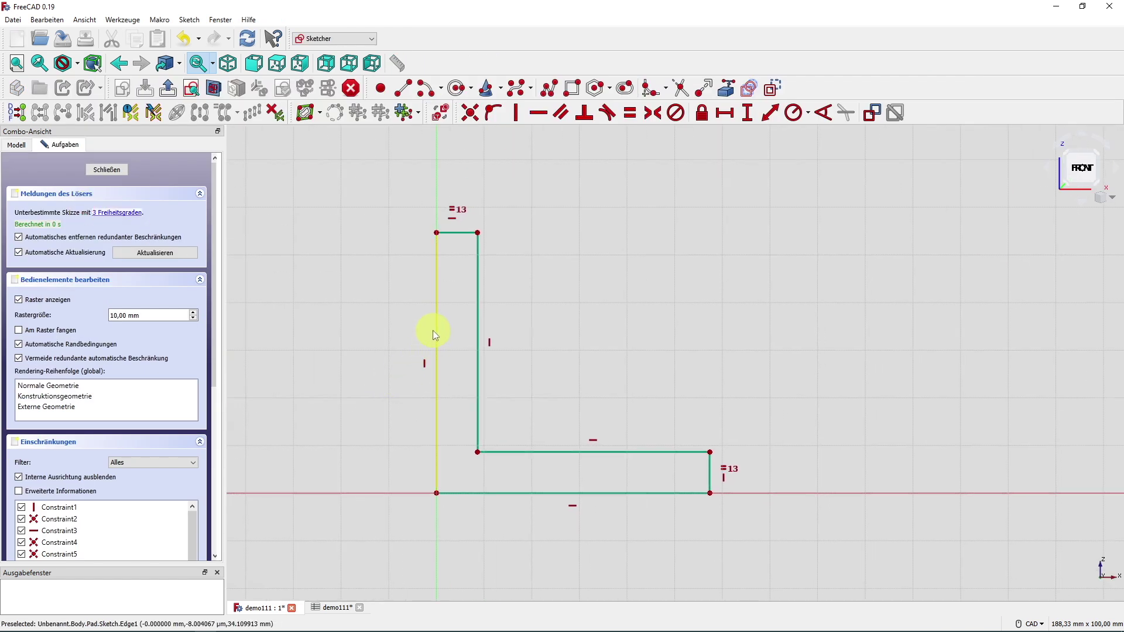
pyautogui.click(433, 330)
pyautogui.click(349, 343)
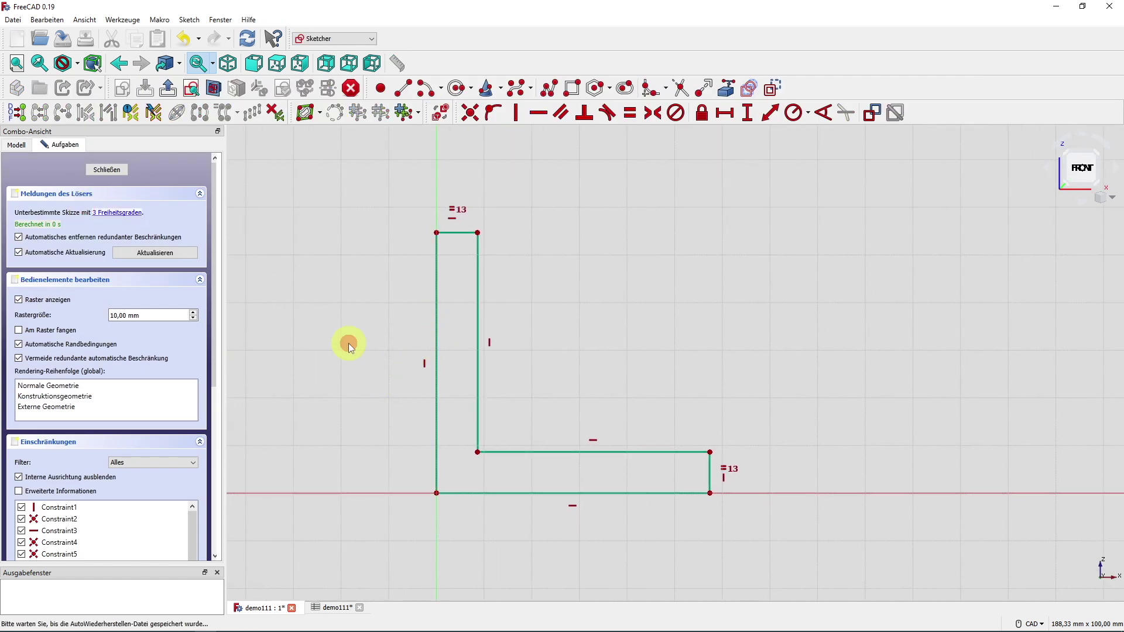
pyautogui.click(437, 309)
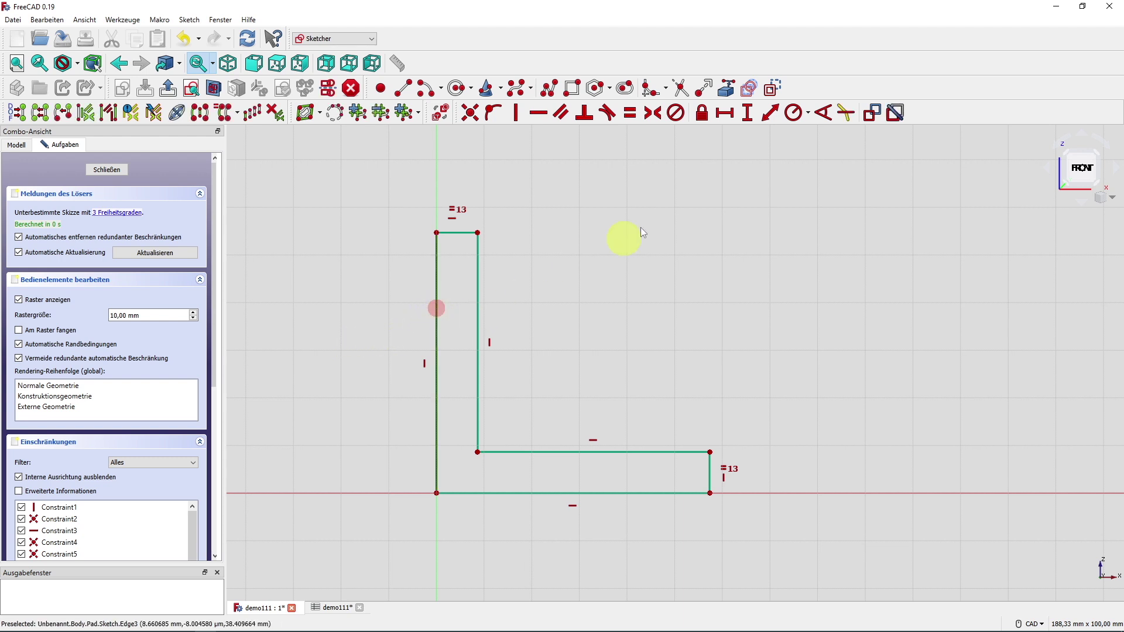
# - Constrain the left line's height to 80 mm via werte B3, placing the label left of the profile
pyautogui.click(748, 111)
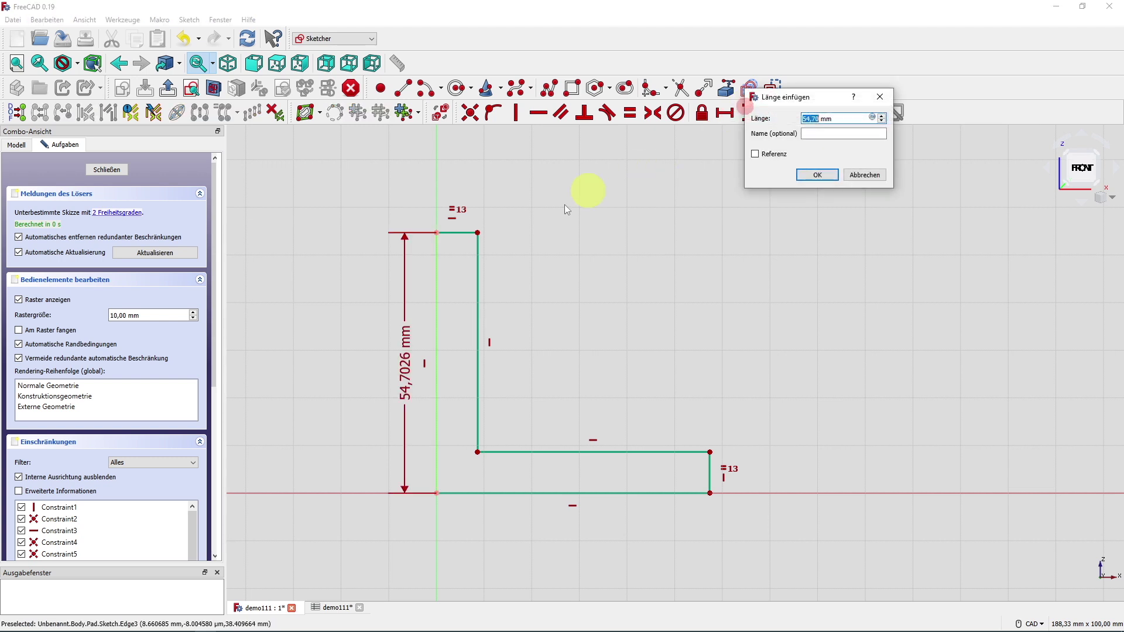
pyautogui.click(873, 118)
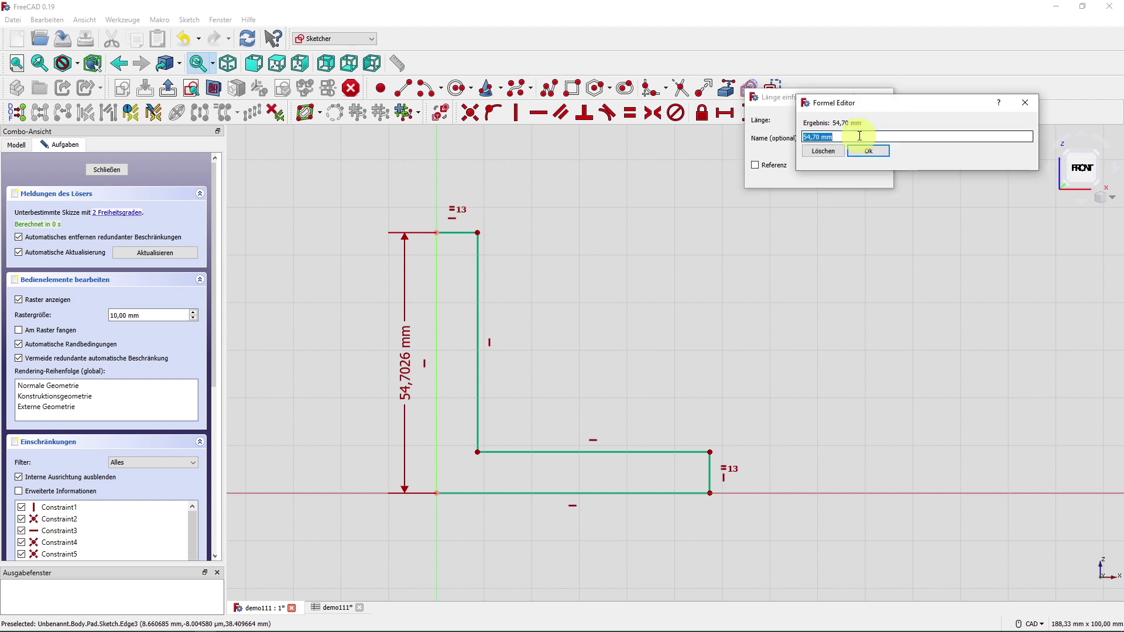
pyautogui.press('BackSpace')
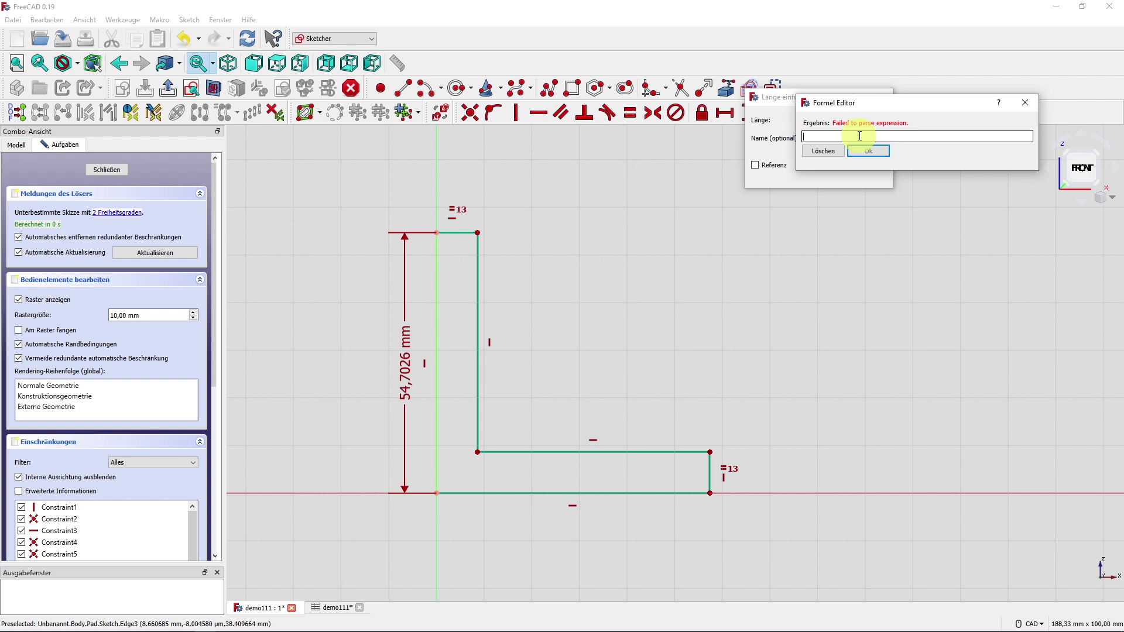
pyautogui.write('wer')
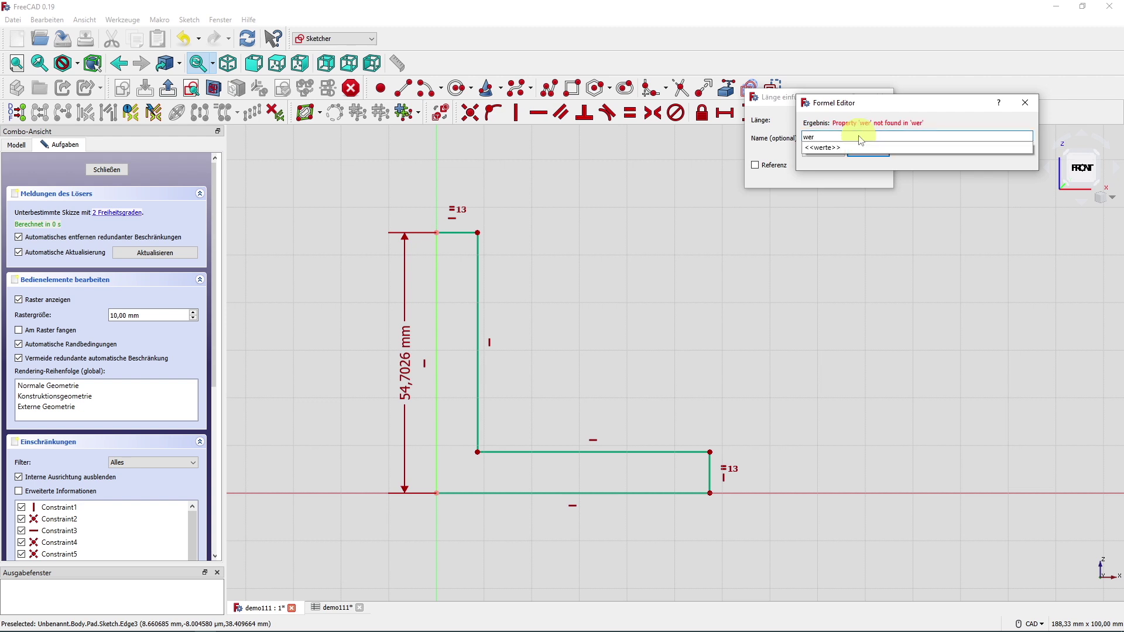
pyautogui.press('Down')
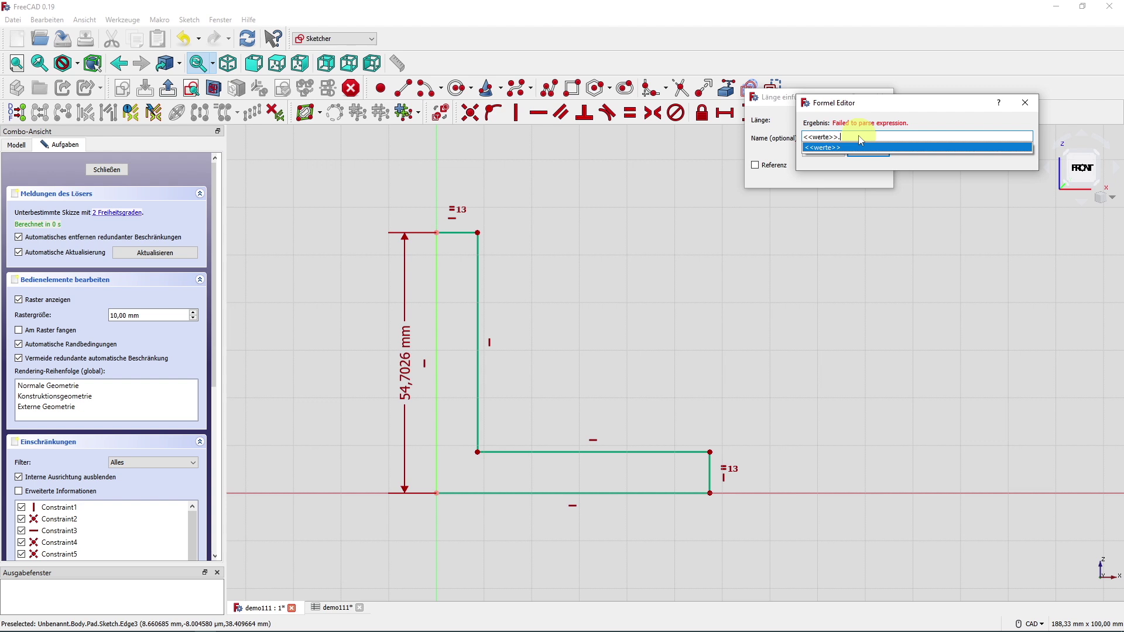
pyautogui.write('B')
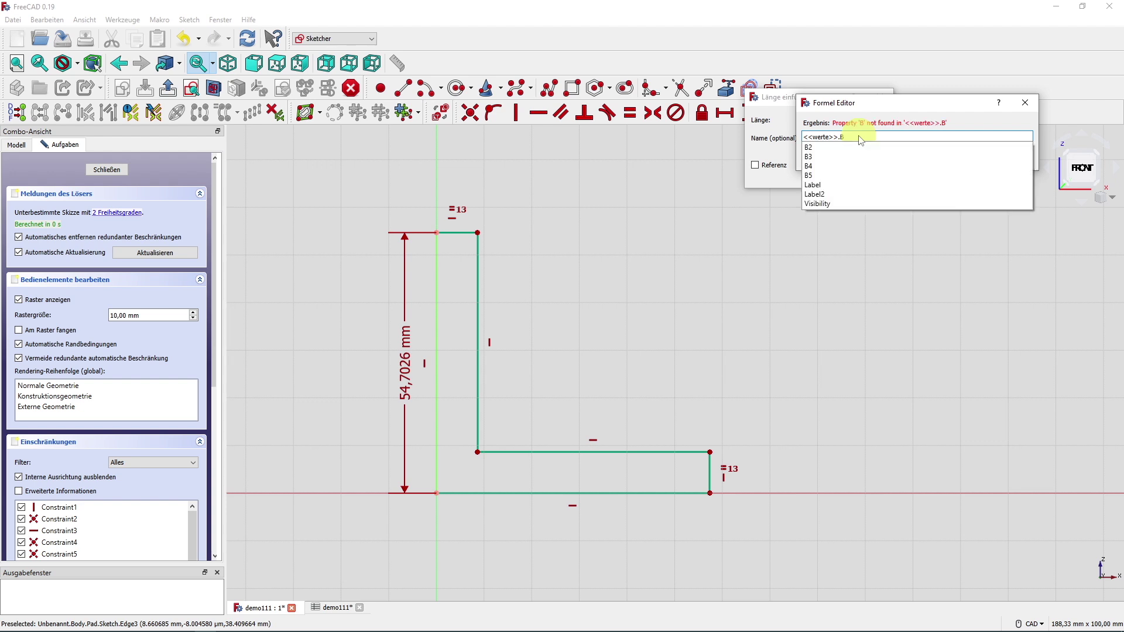
pyautogui.press('Down')
pyautogui.press('Down')
pyautogui.press('Return')
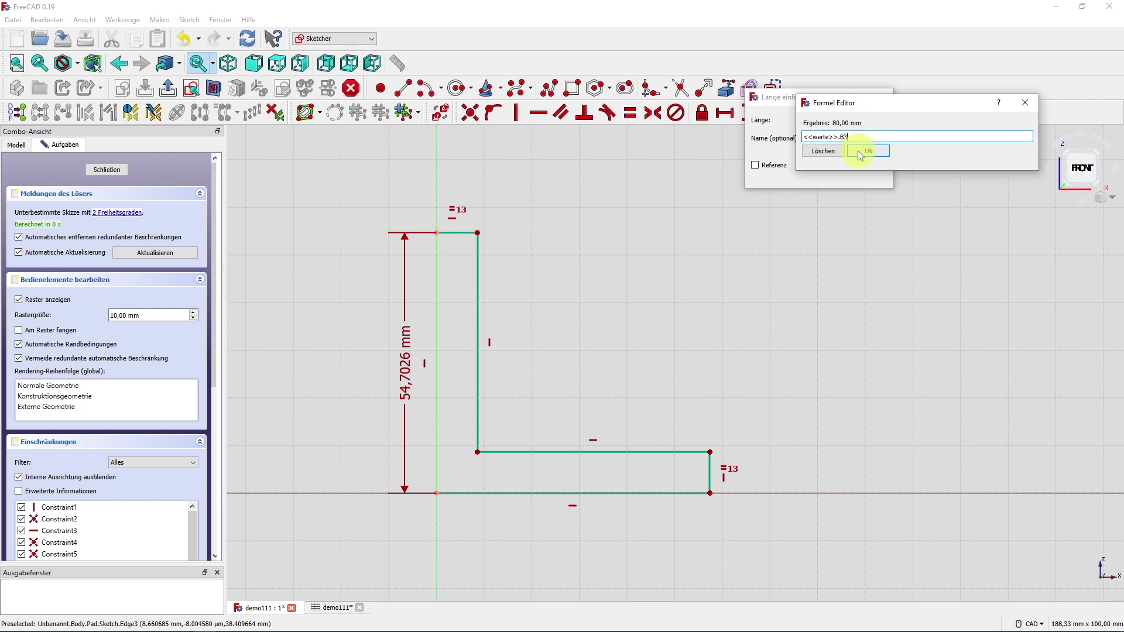
pyautogui.click(861, 151)
pyautogui.click(818, 175)
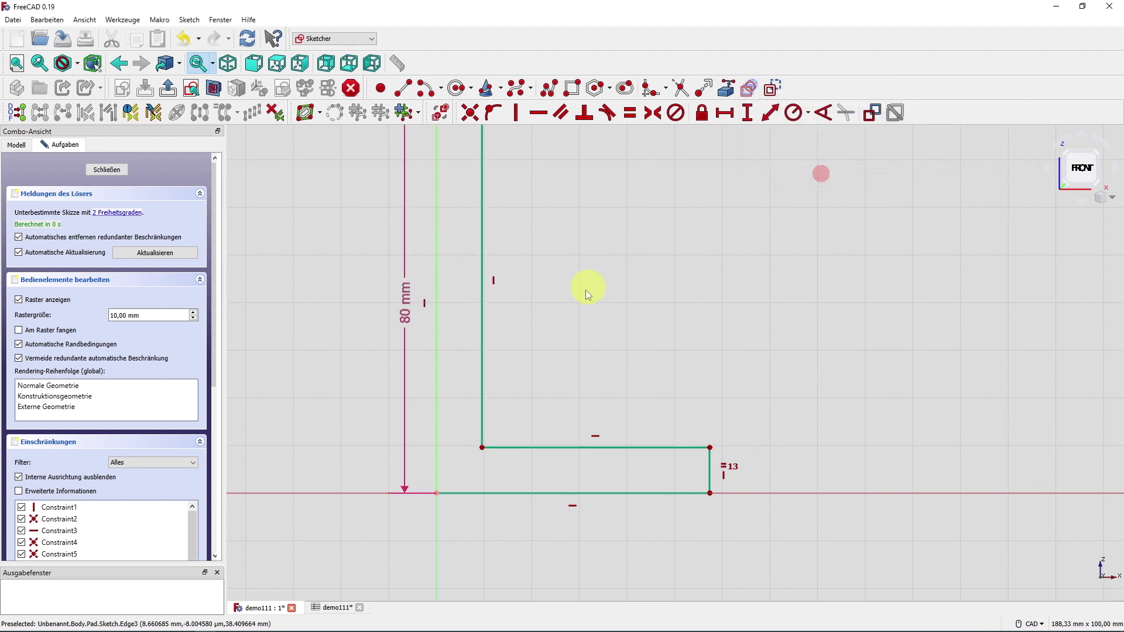
pyautogui.scroll(-2, 577, 296)
pyautogui.scroll(-2, 537, 245)
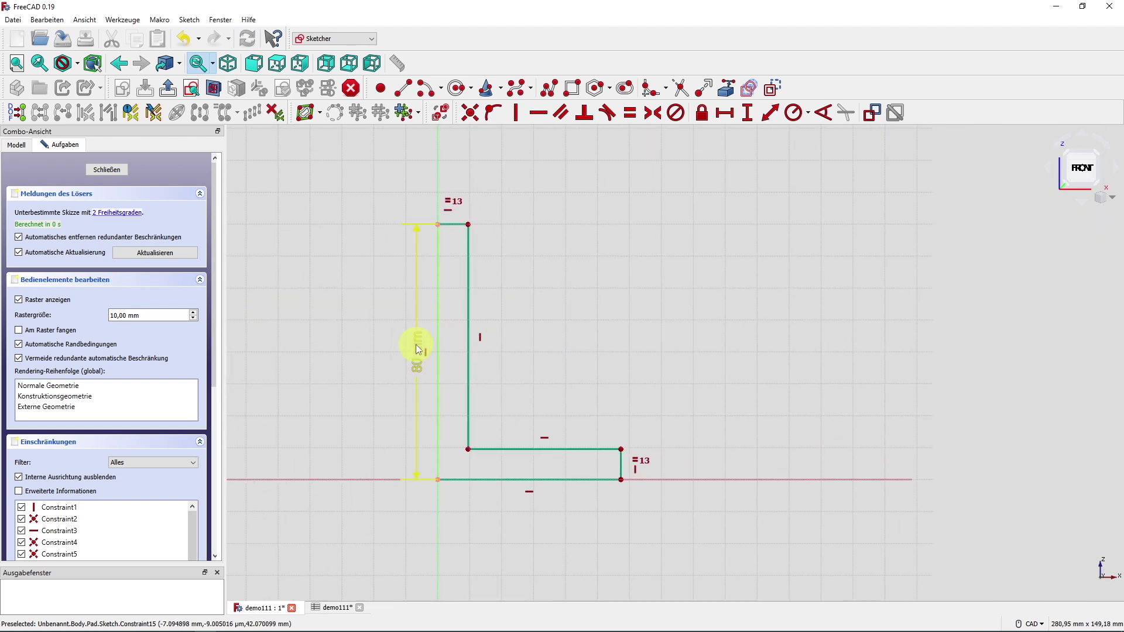
pyautogui.moveTo(416, 350); pyautogui.dragTo(394, 351)
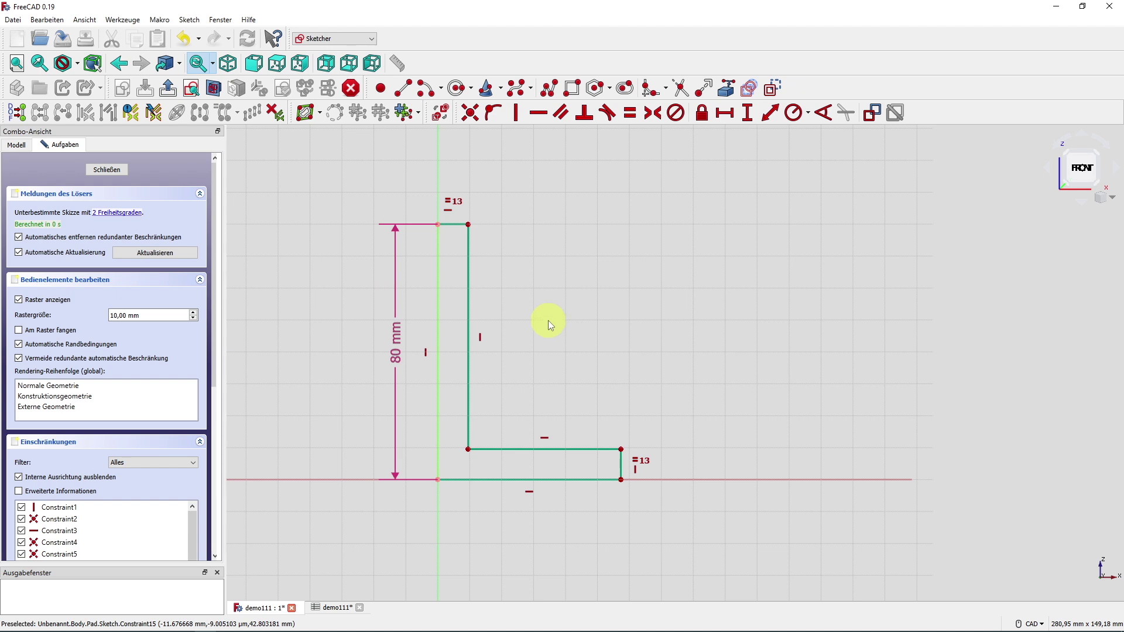
# - Close the sketch and open the werte spreadsheet in the Spreadsheet workbench
pyautogui.click(114, 169)
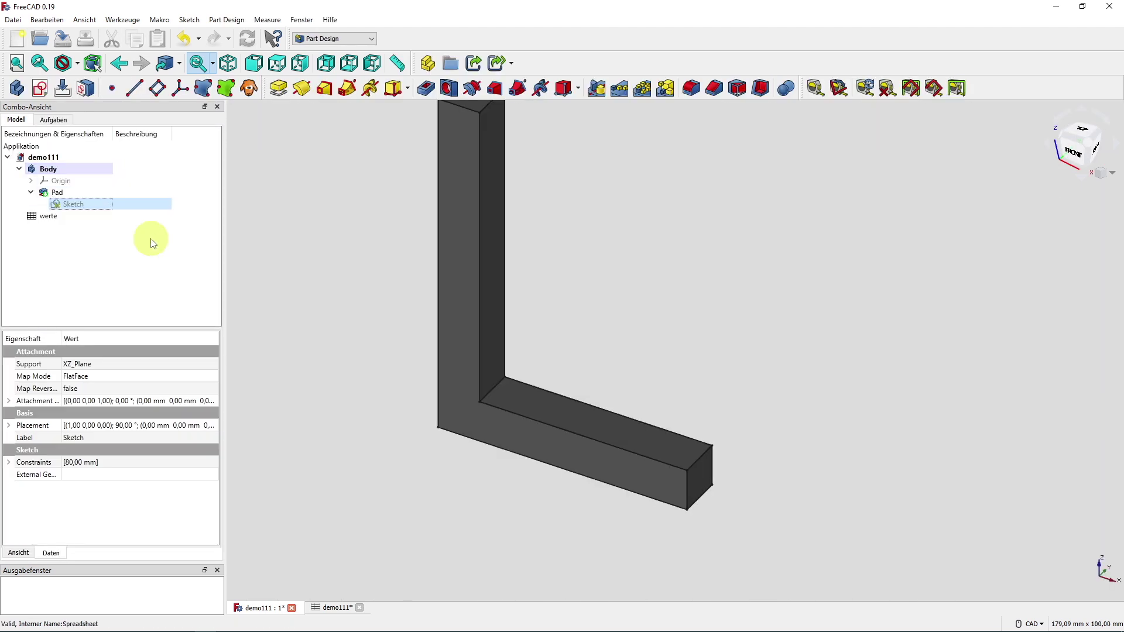
pyautogui.doubleClick(85, 217)
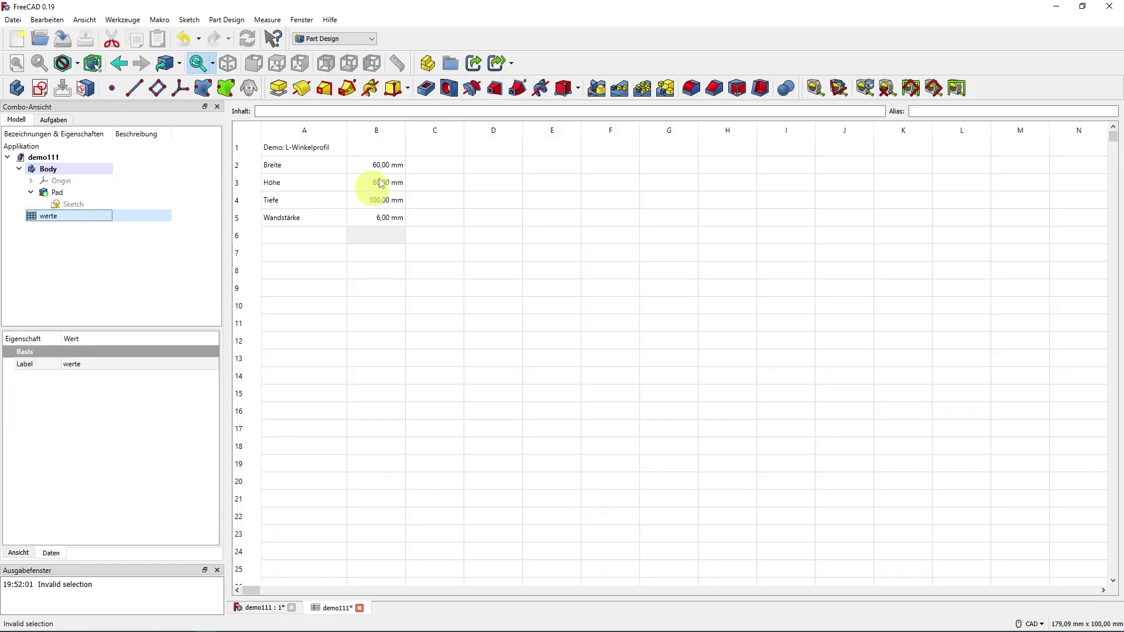
pyautogui.click(337, 39)
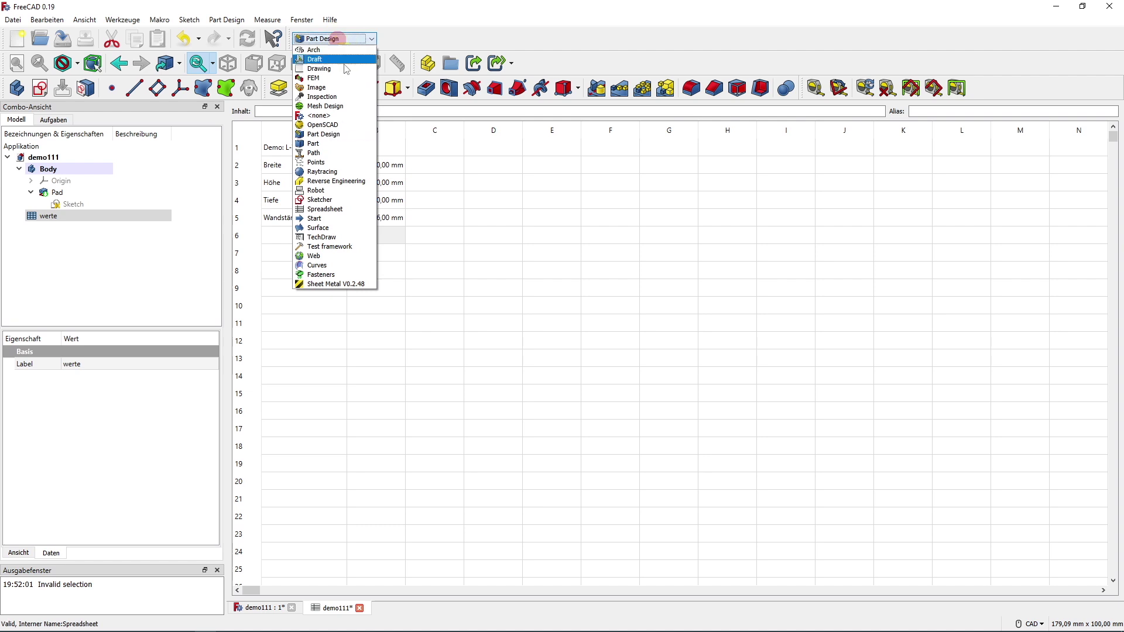
pyautogui.click(322, 208)
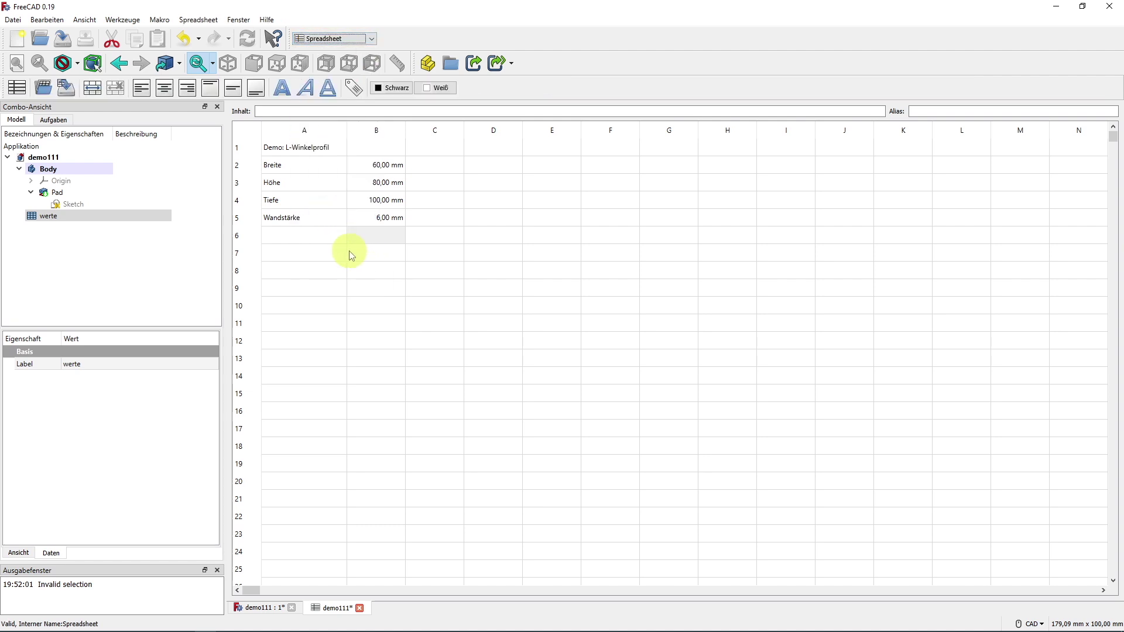
# - Give cells B2 and B3 the aliases breite and hoehe
pyautogui.click(401, 170)
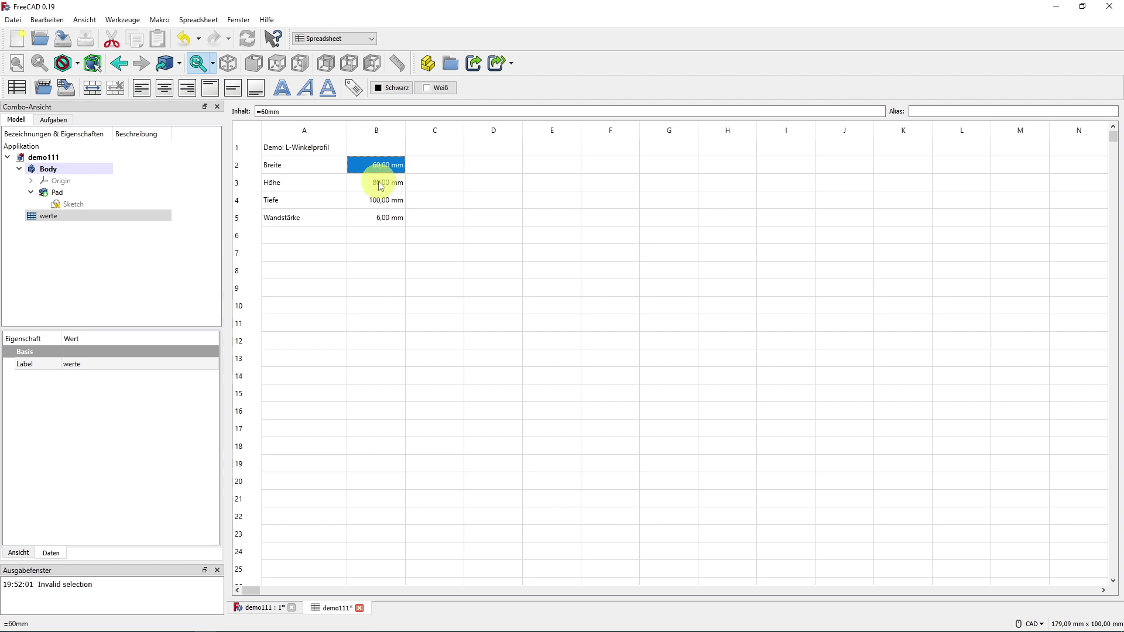
pyautogui.click(381, 186)
pyautogui.click(381, 167)
pyautogui.click(386, 202)
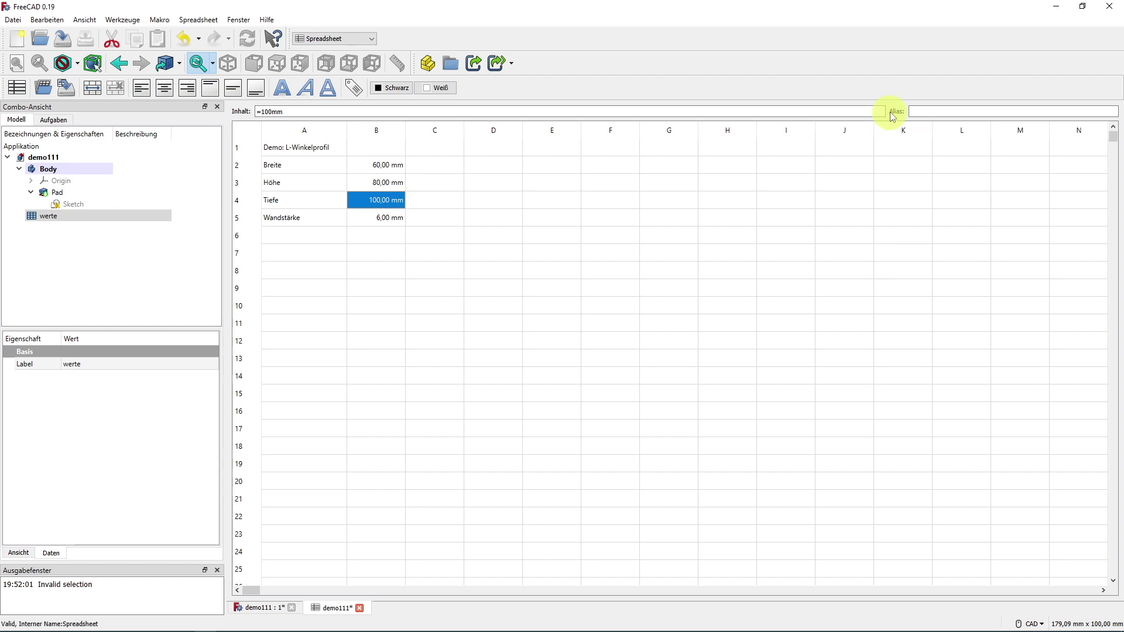
pyautogui.click(364, 166)
pyautogui.click(930, 111)
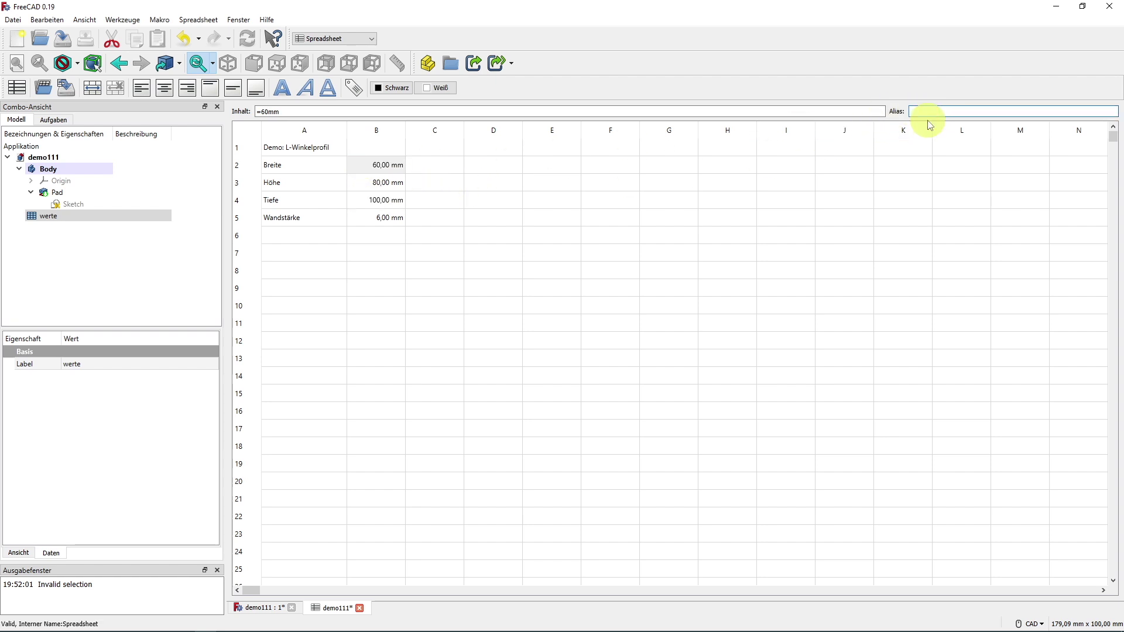
pyautogui.write('breite')
pyautogui.press('Return')
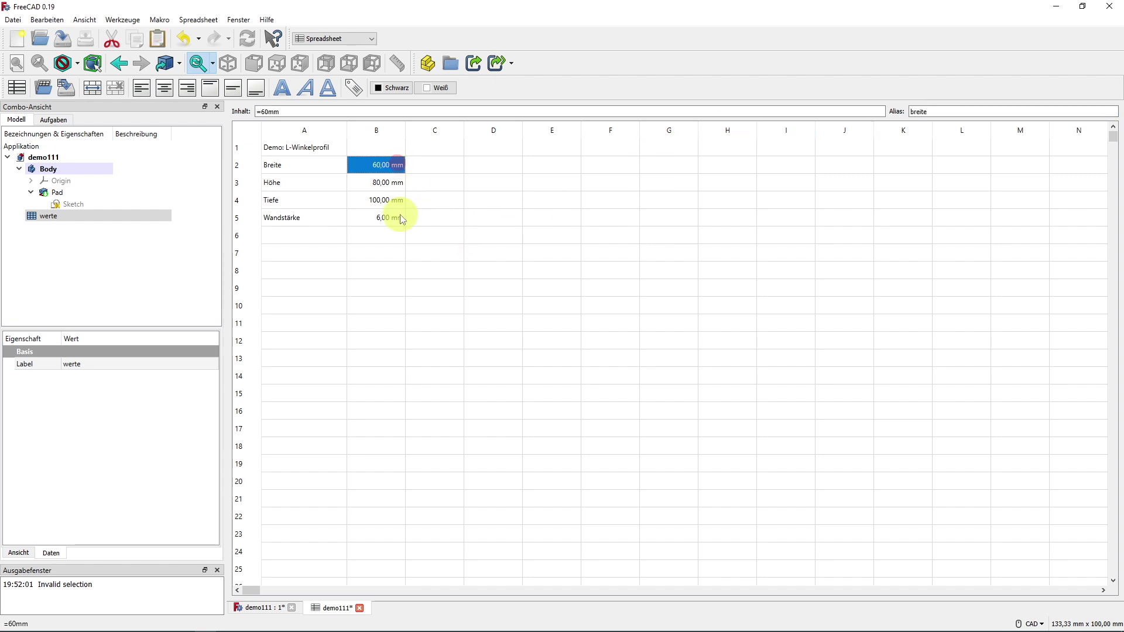
pyautogui.click(389, 191)
pyautogui.click(931, 111)
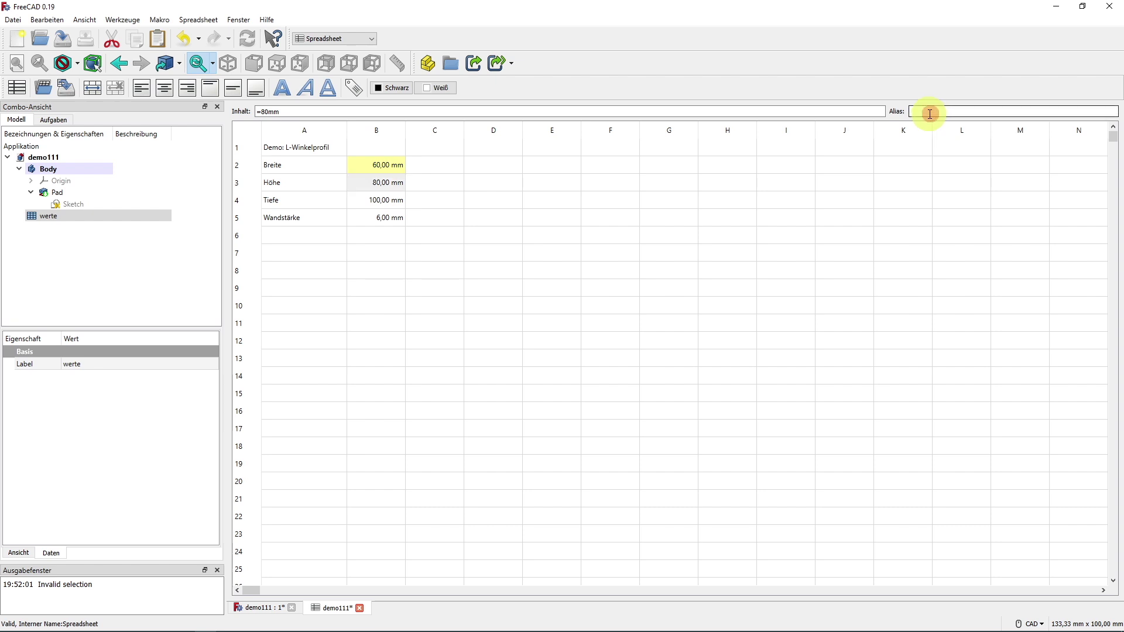
pyautogui.write('hoehe')
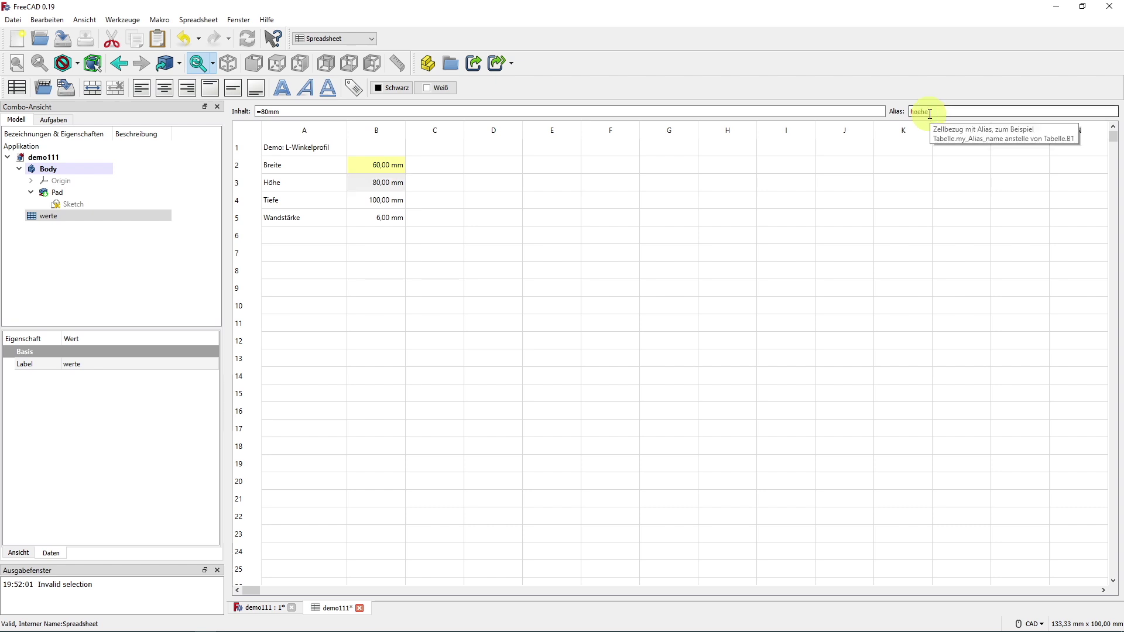
pyautogui.press('Return')
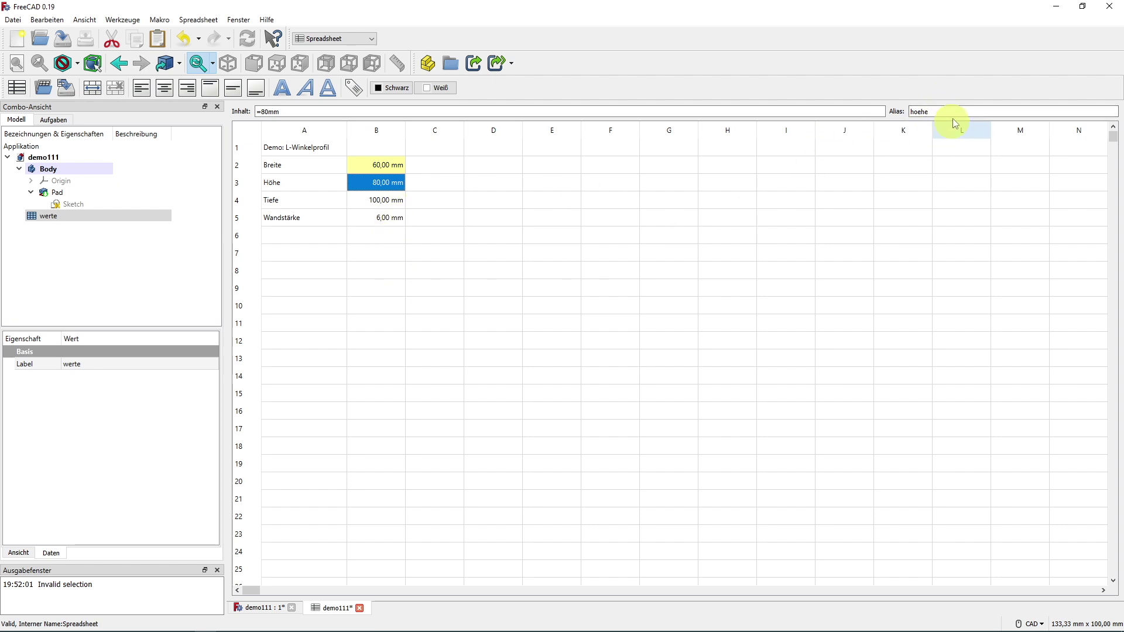
# - Give cells B4 and B5 the aliases tiefe and wand
pyautogui.click(375, 202)
pyautogui.click(936, 113)
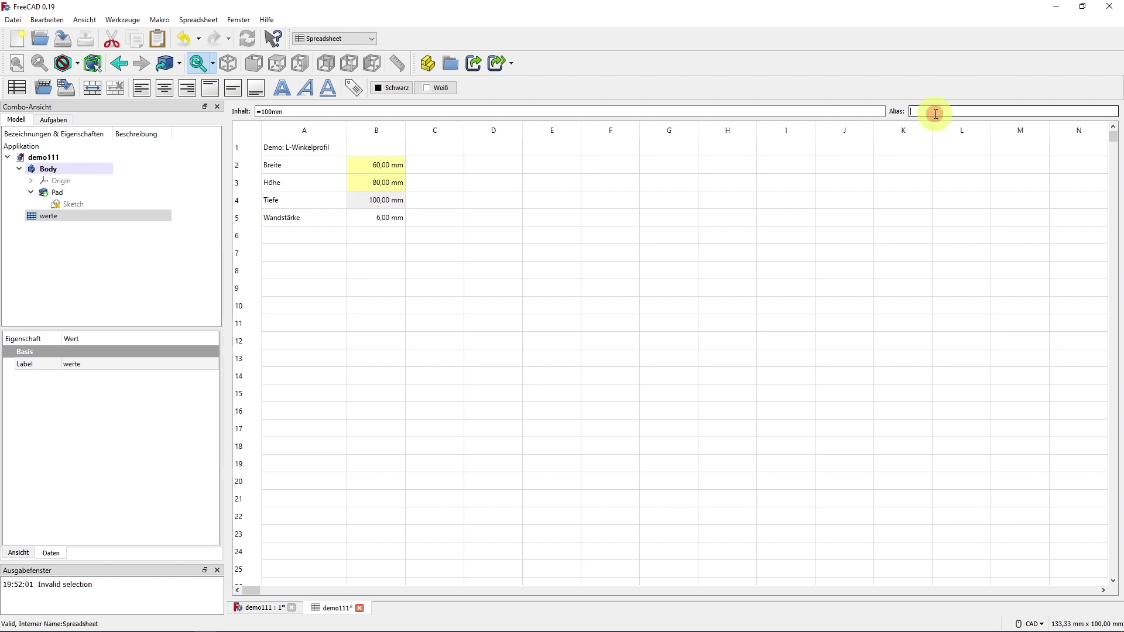
pyautogui.write('tiefe')
pyautogui.press('Return')
pyautogui.click(391, 219)
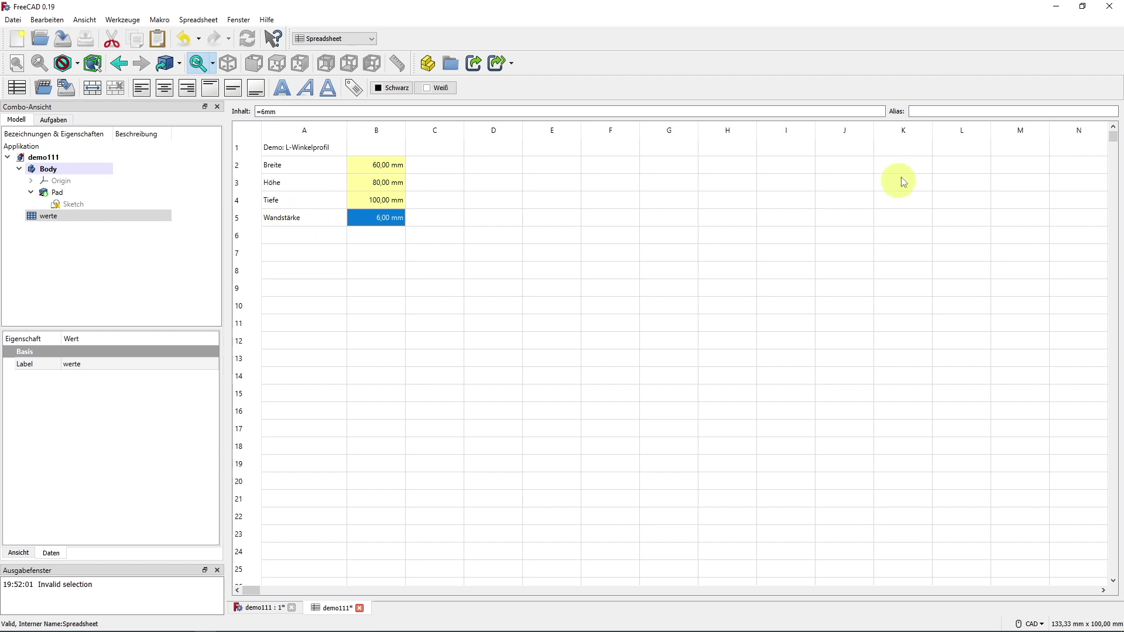
pyautogui.click(936, 110)
pyautogui.write('wand')
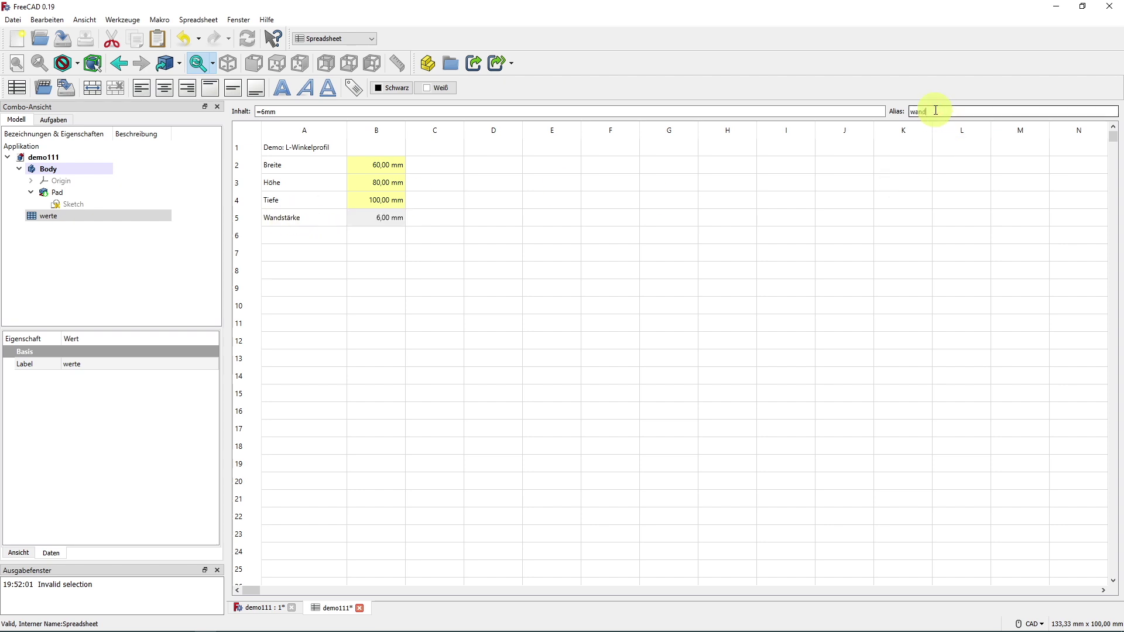
pyautogui.press('Return')
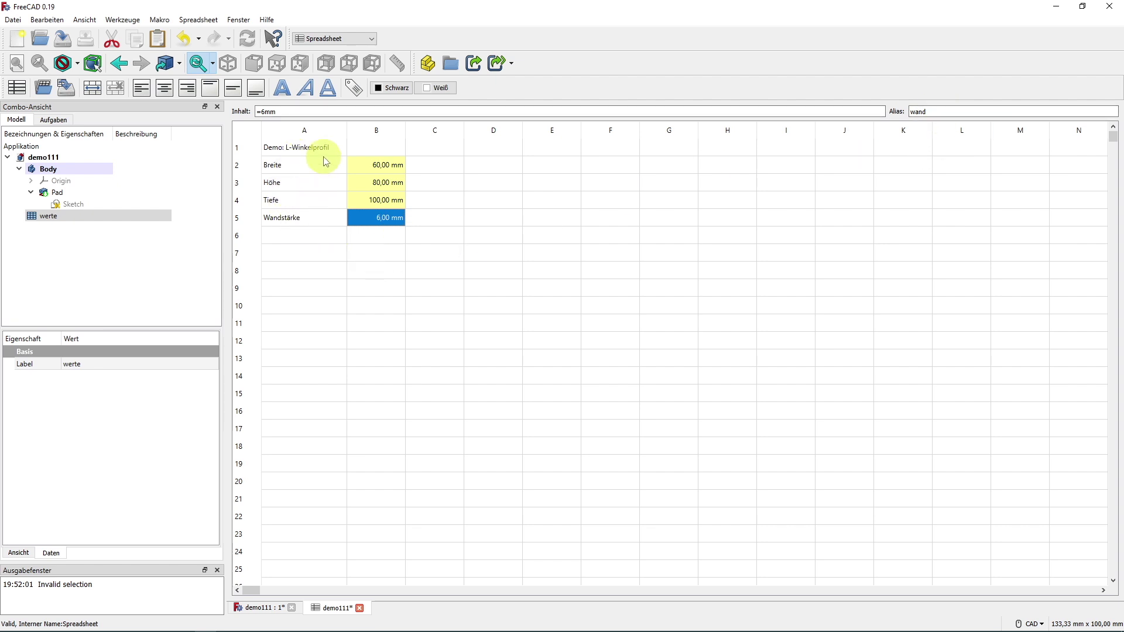
# - Step through B2–B5 to verify the new aliases
pyautogui.click(448, 171)
pyautogui.click(443, 199)
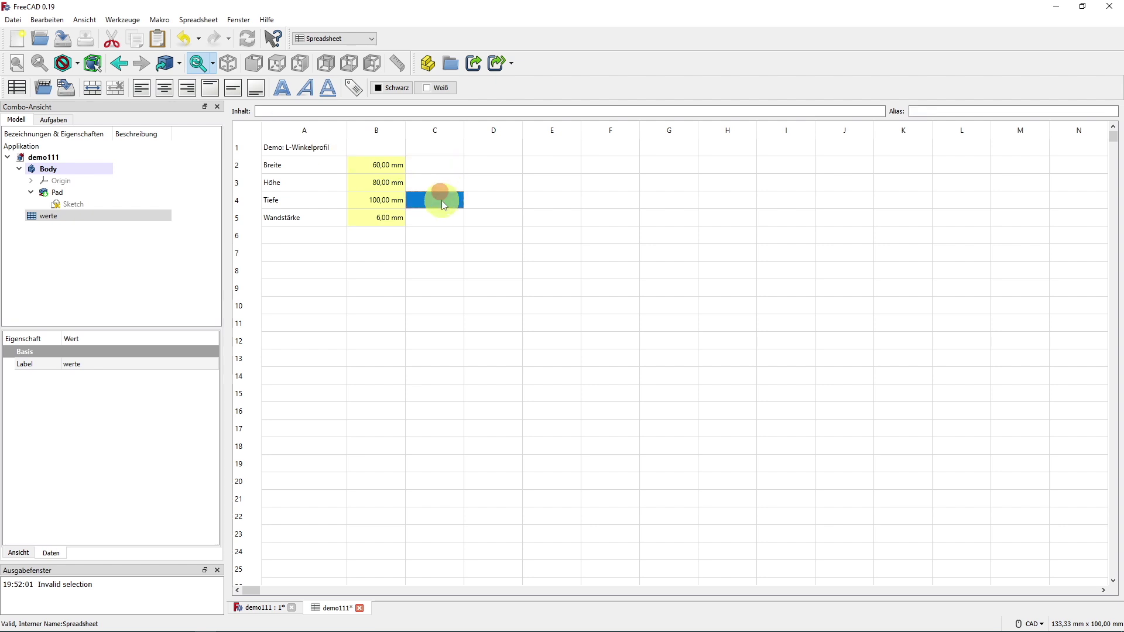
pyautogui.click(396, 169)
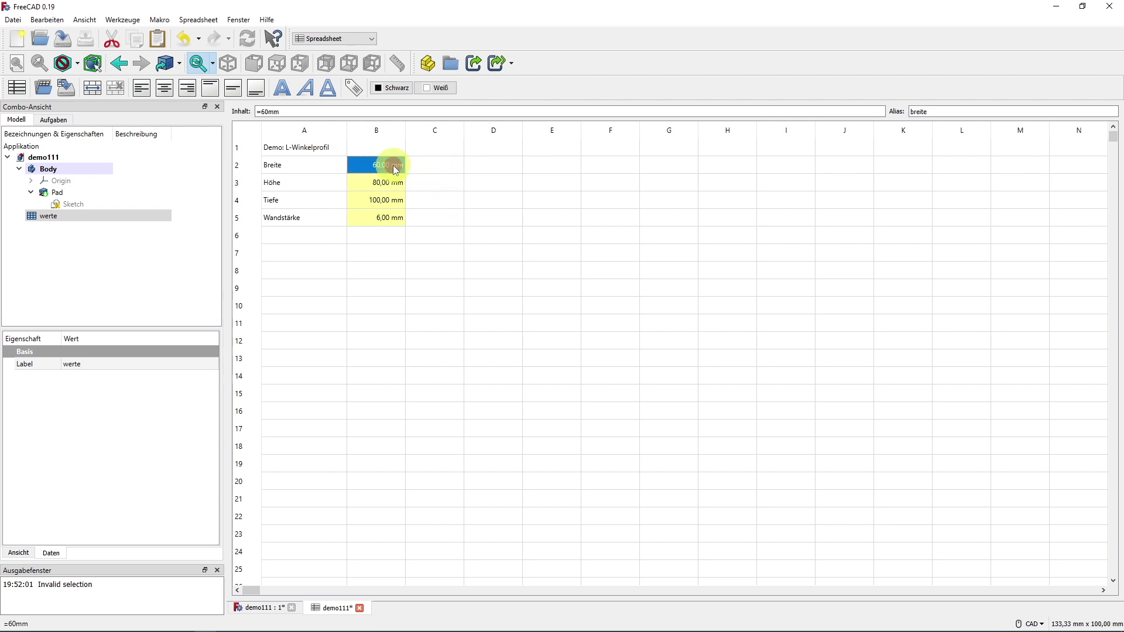
pyautogui.press('Down')
pyautogui.press('Down')
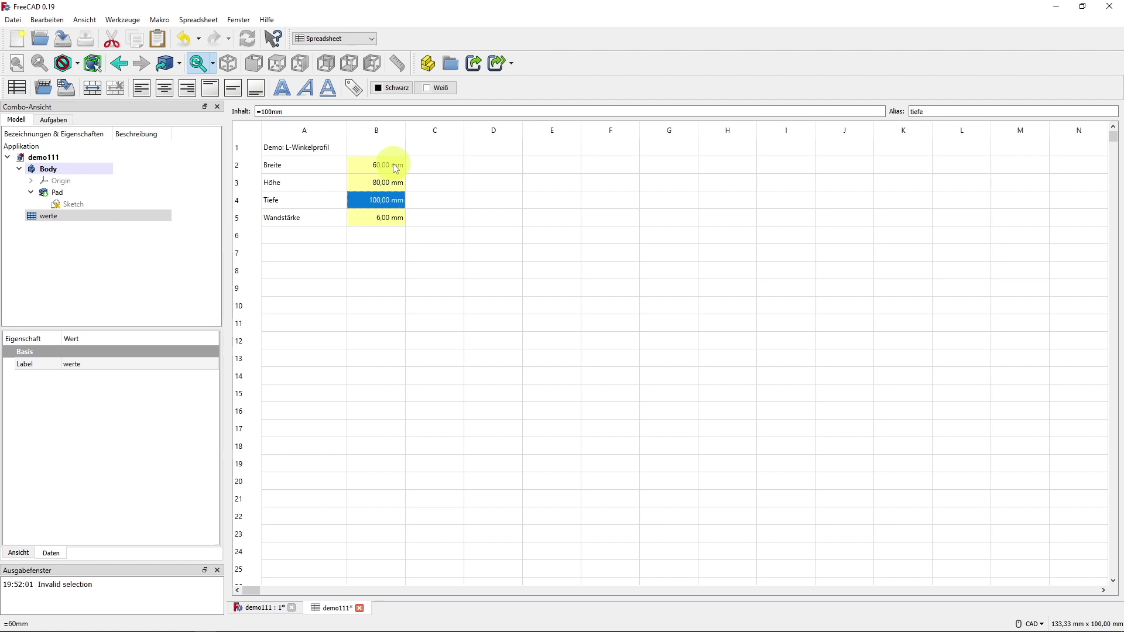
pyautogui.press('Down')
pyautogui.click(377, 232)
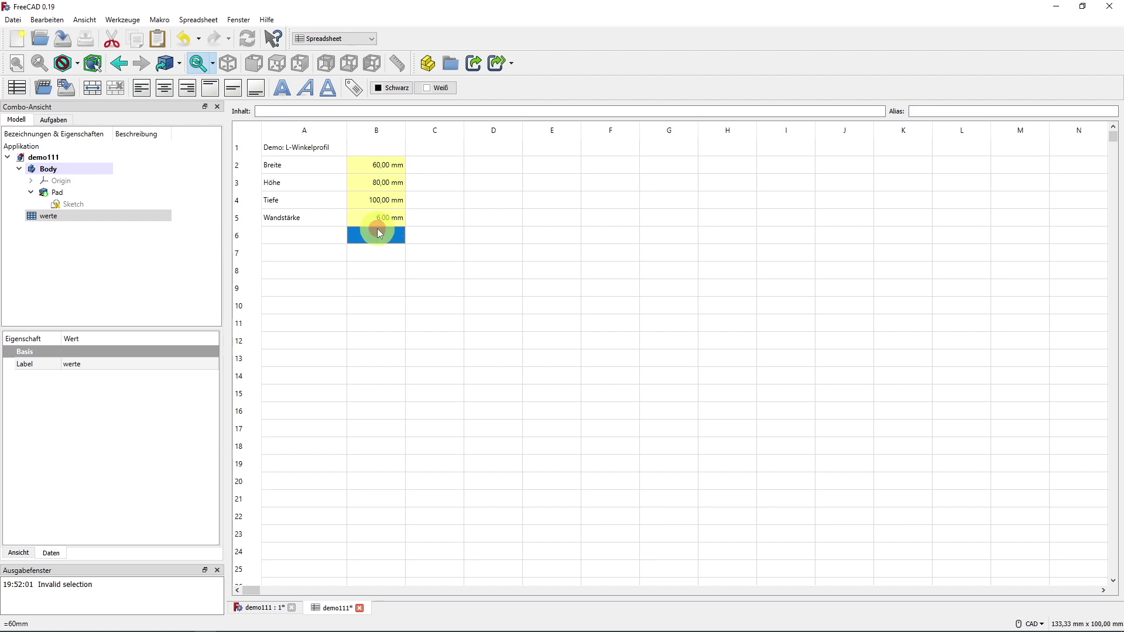
pyautogui.click(378, 249)
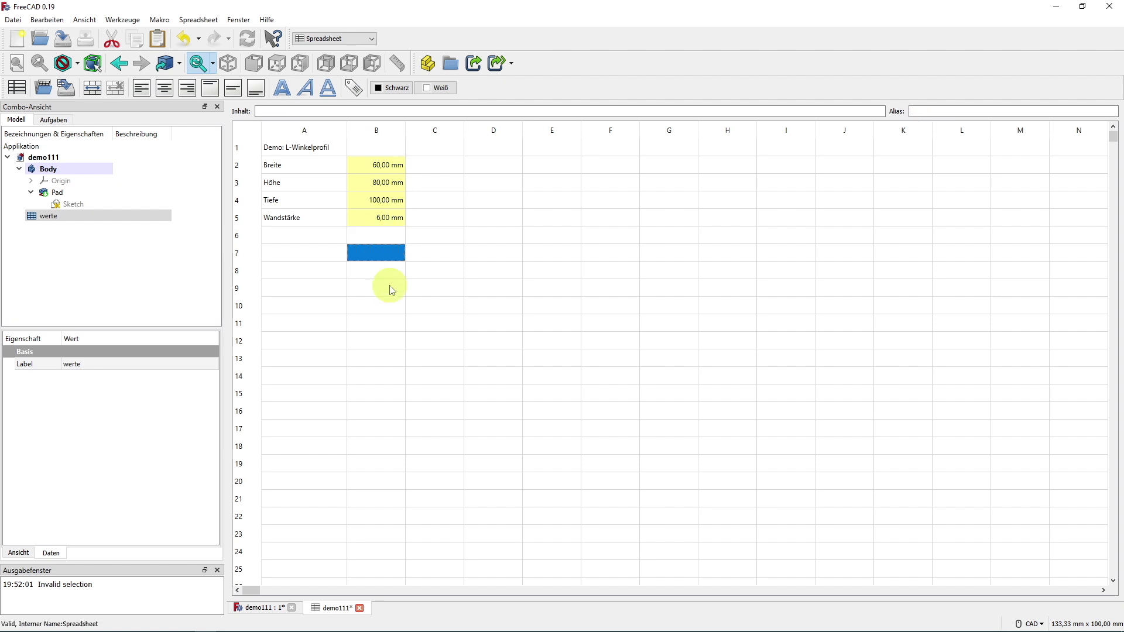
# - Save the document and reopen the L-profile sketch
pyautogui.click(59, 43)
pyautogui.doubleClick(88, 204)
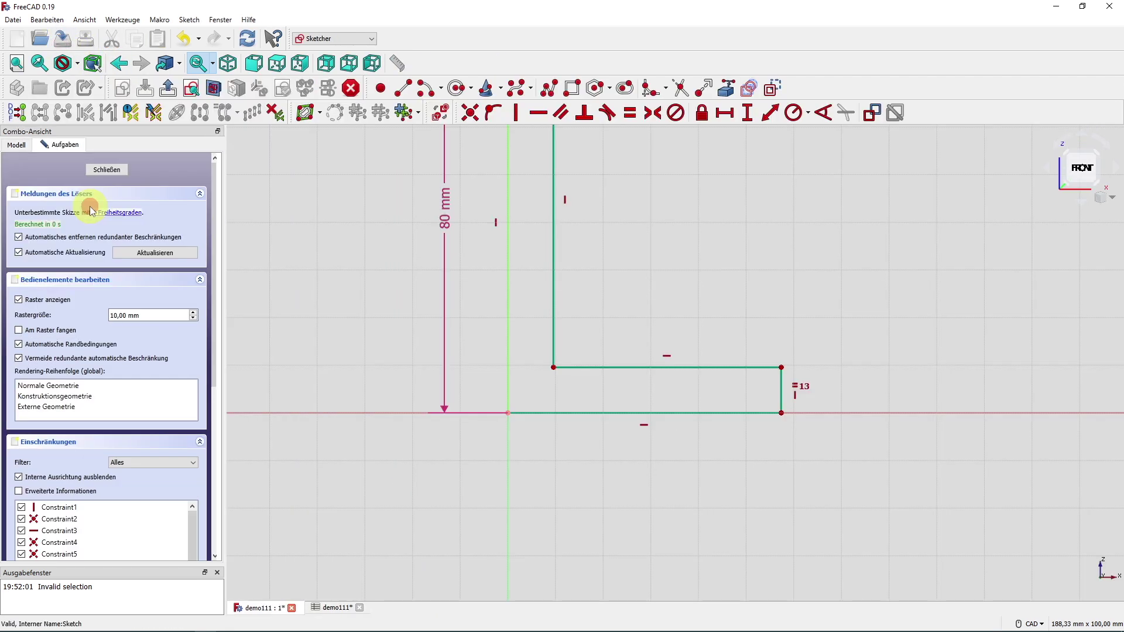
pyautogui.moveTo(375, 236); pyautogui.dragTo(372, 381, button='middle')
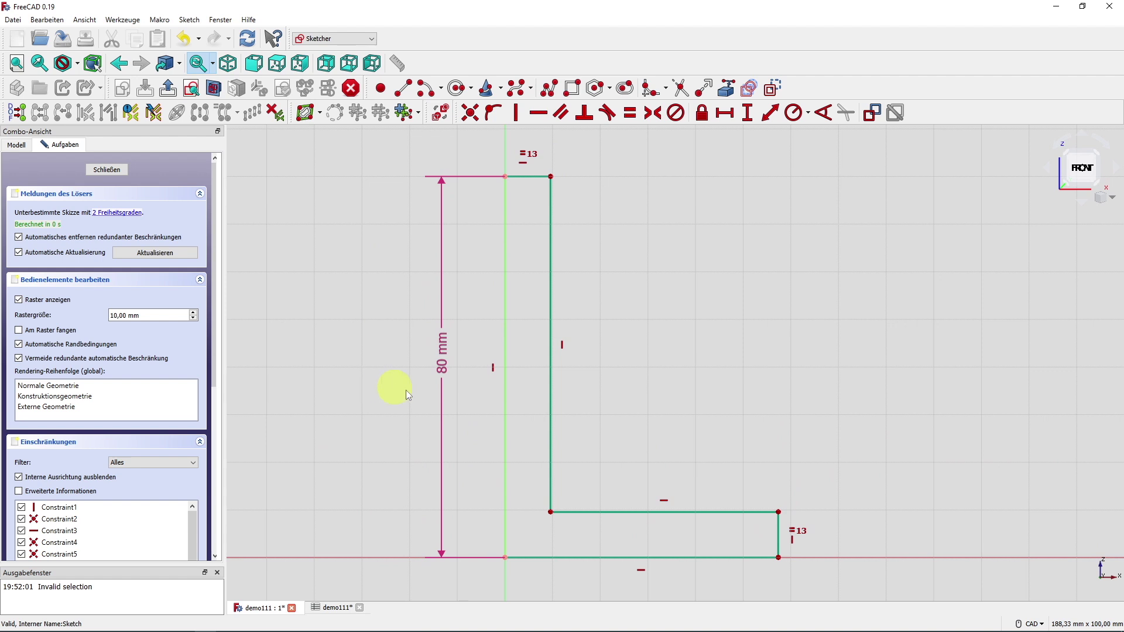
# - Change the 80 mm height constraint's formula from <<werte>>.B3 to <<werte>>.hoehe
pyautogui.doubleClick(443, 364)
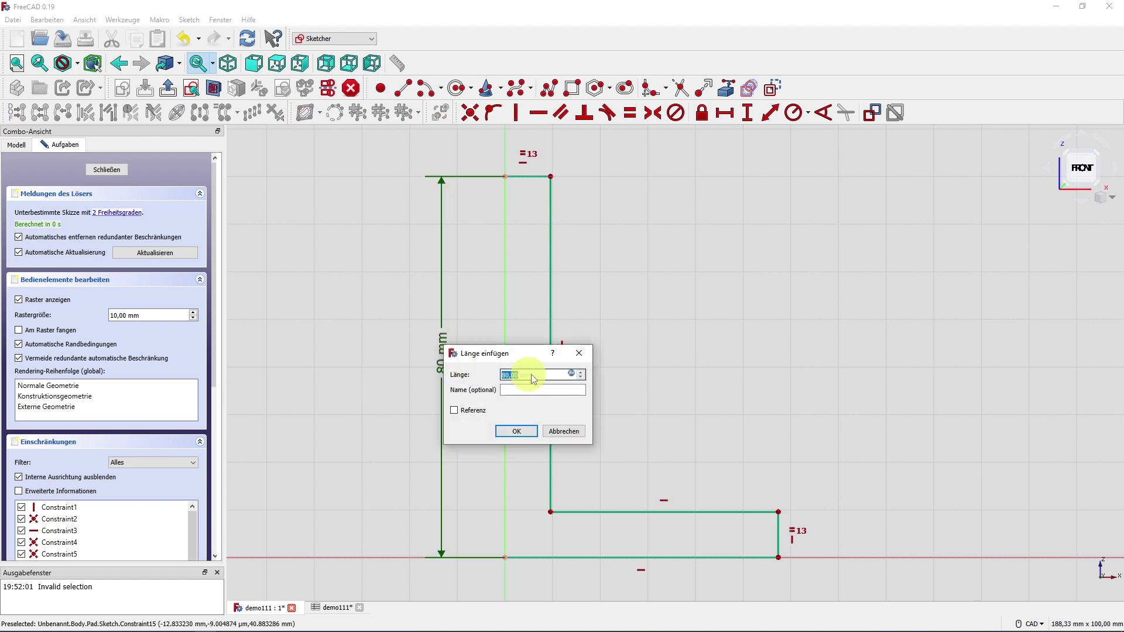
pyautogui.click(572, 374)
pyautogui.write('<<werte>>.B3')
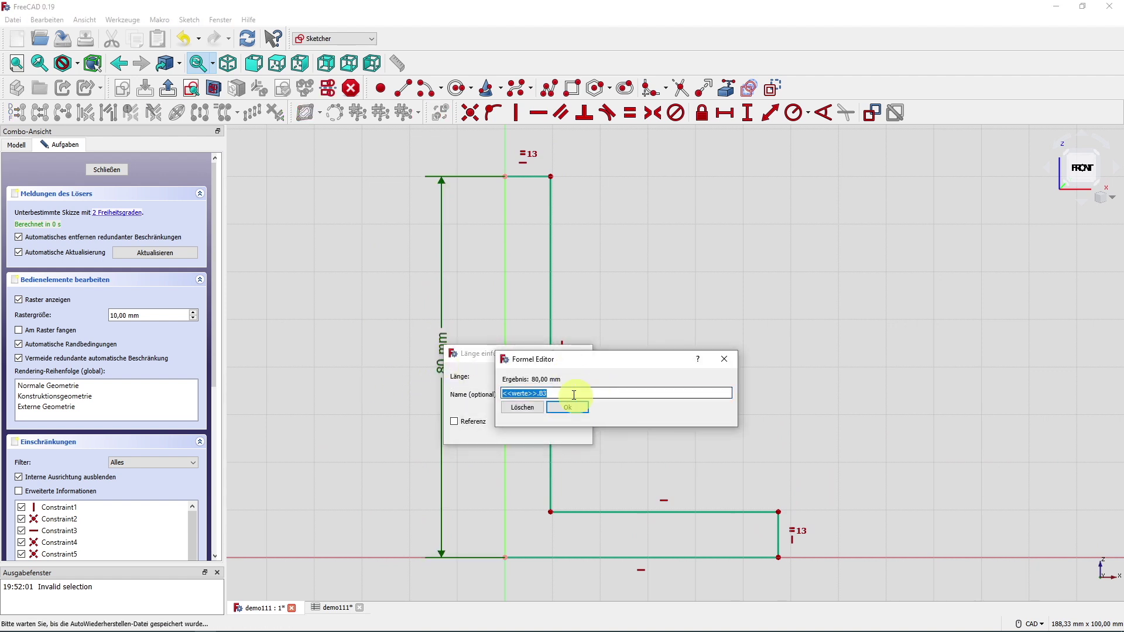
pyautogui.press('BackSpace')
pyautogui.press('BackSpace')
pyautogui.write('ho')
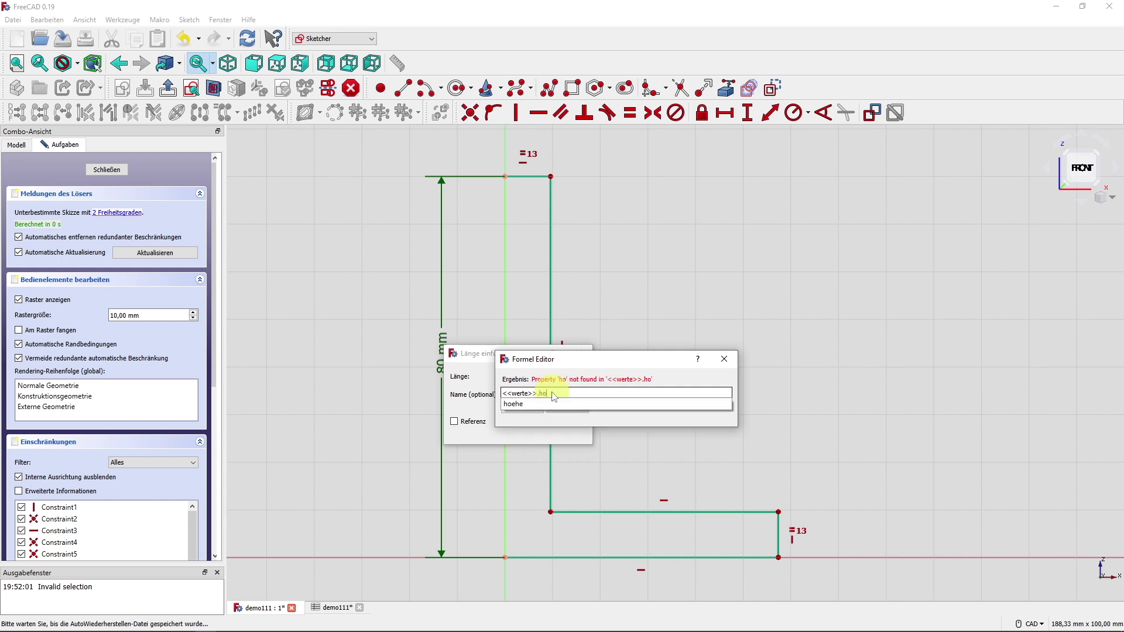
pyautogui.write('ehe')
pyautogui.press('Return')
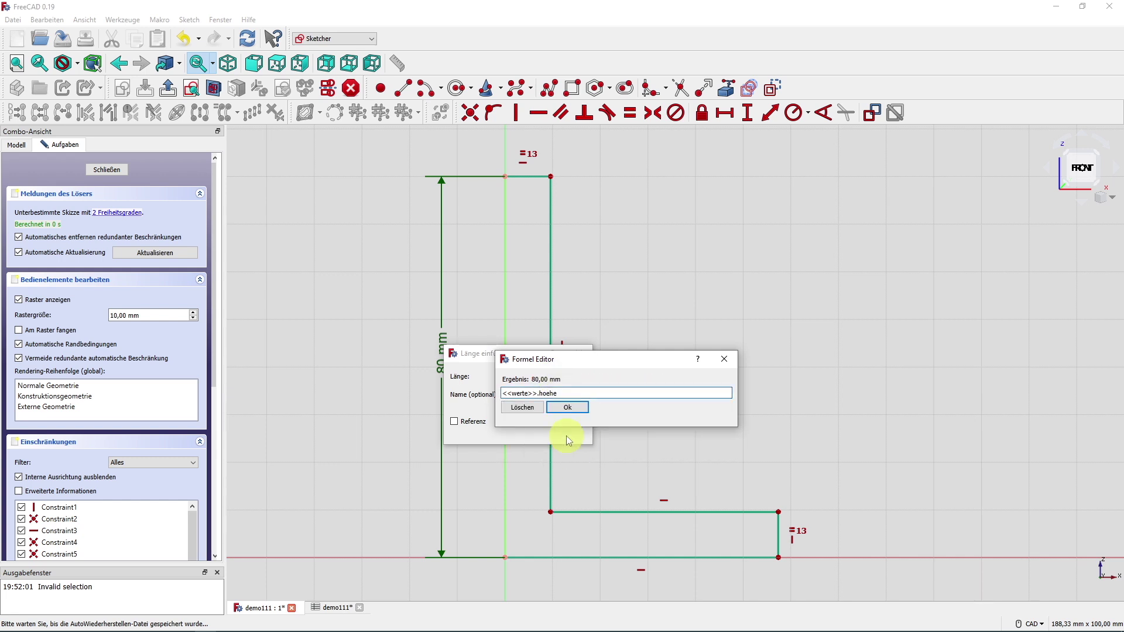
pyautogui.click(577, 408)
pyautogui.click(516, 431)
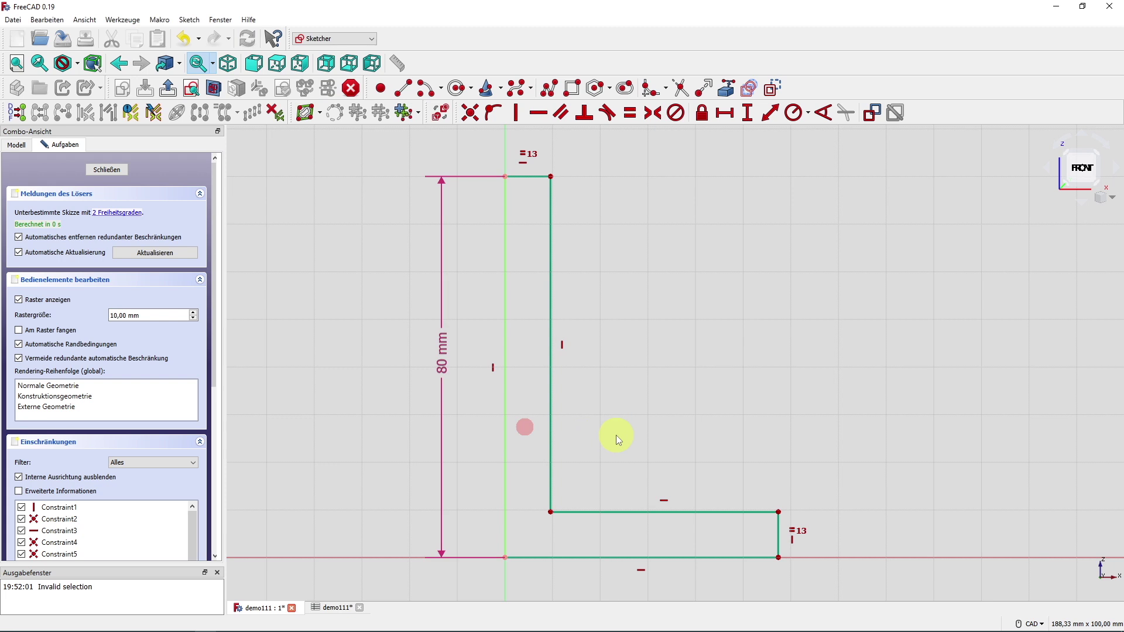
pyautogui.moveTo(616, 434); pyautogui.dragTo(551, 376, button='middle')
pyautogui.scroll(-2, 552, 376)
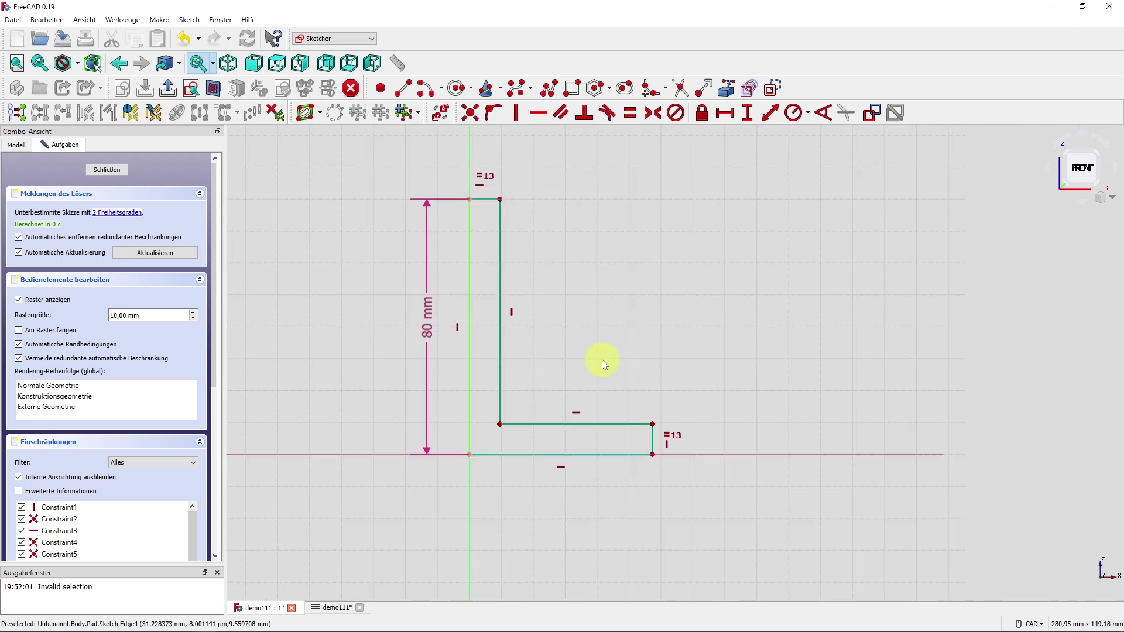
# - Dimension the bottom edge horizontally as <<werte>>.breite (60 mm), placed below the profile
pyautogui.click(725, 113)
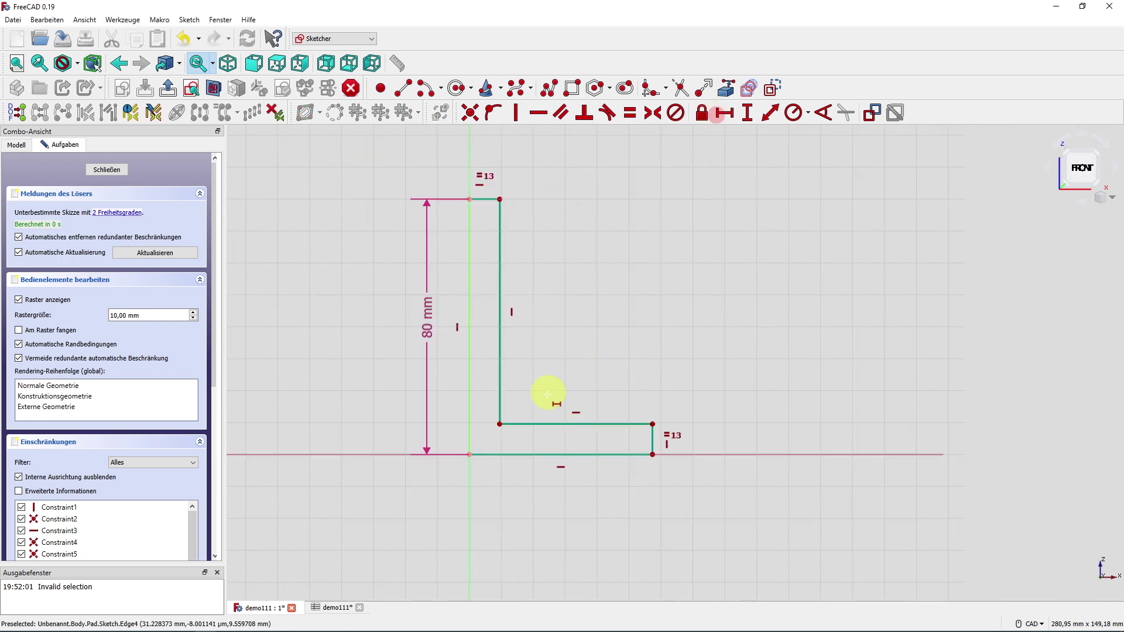
pyautogui.click(537, 454)
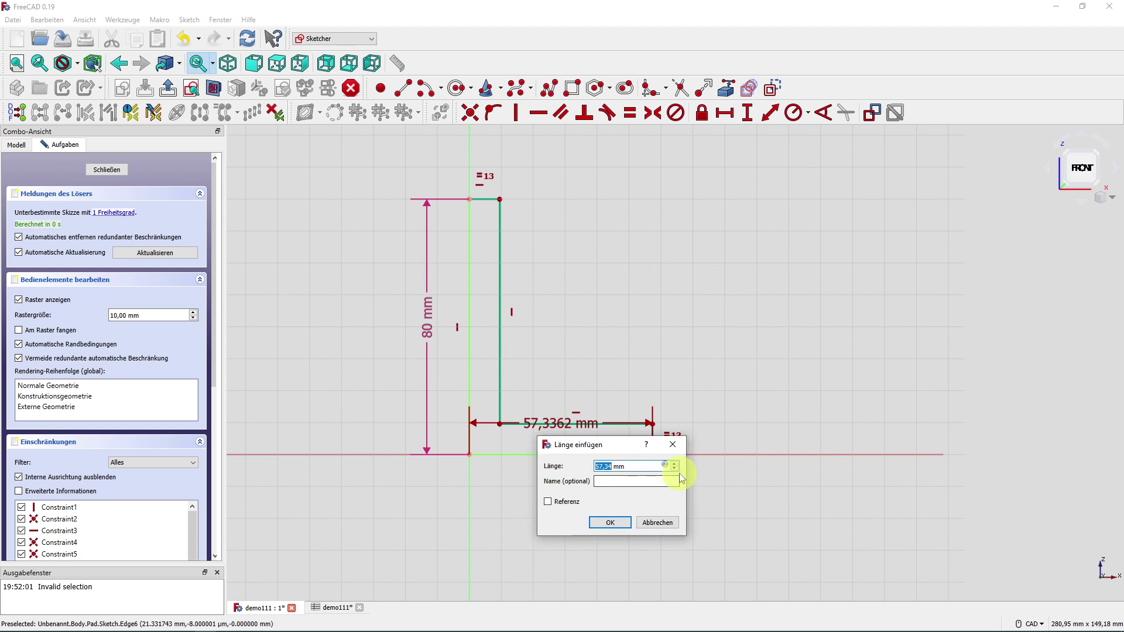
pyautogui.click(665, 467)
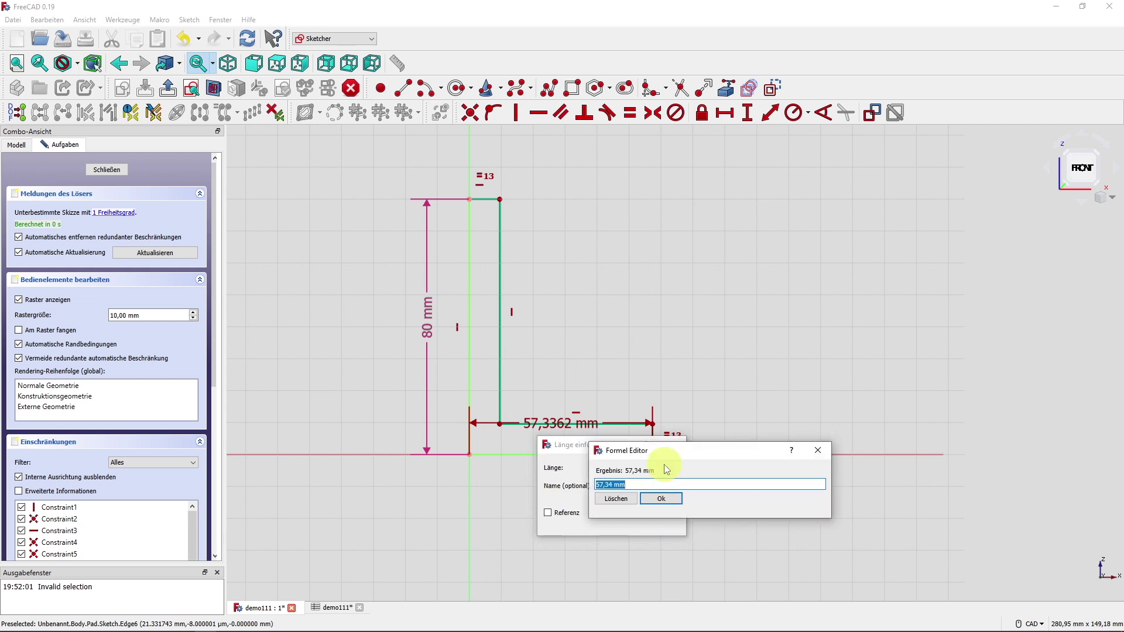
pyautogui.write('wer')
pyautogui.press('Down')
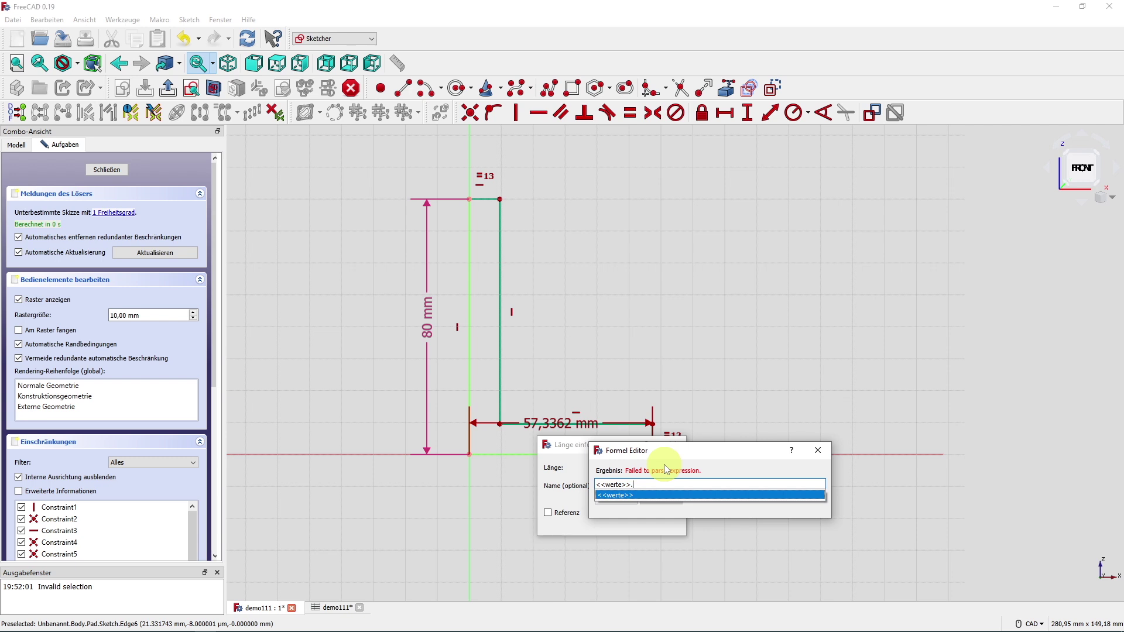
pyautogui.write('breit')
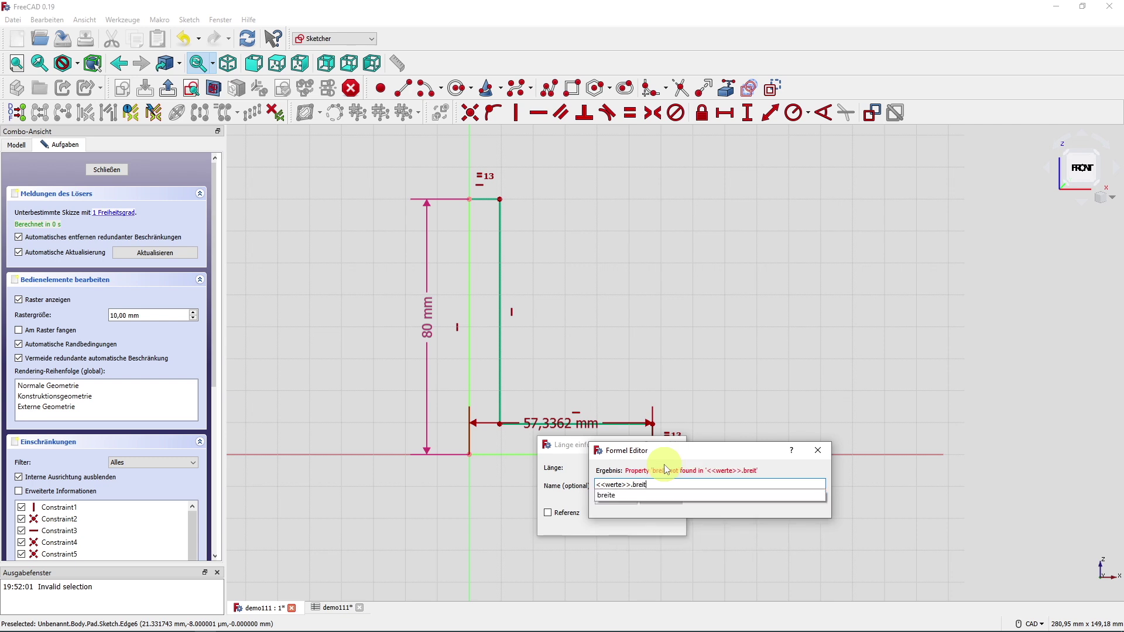
pyautogui.write('e')
pyautogui.press('Return')
pyautogui.press('Return')
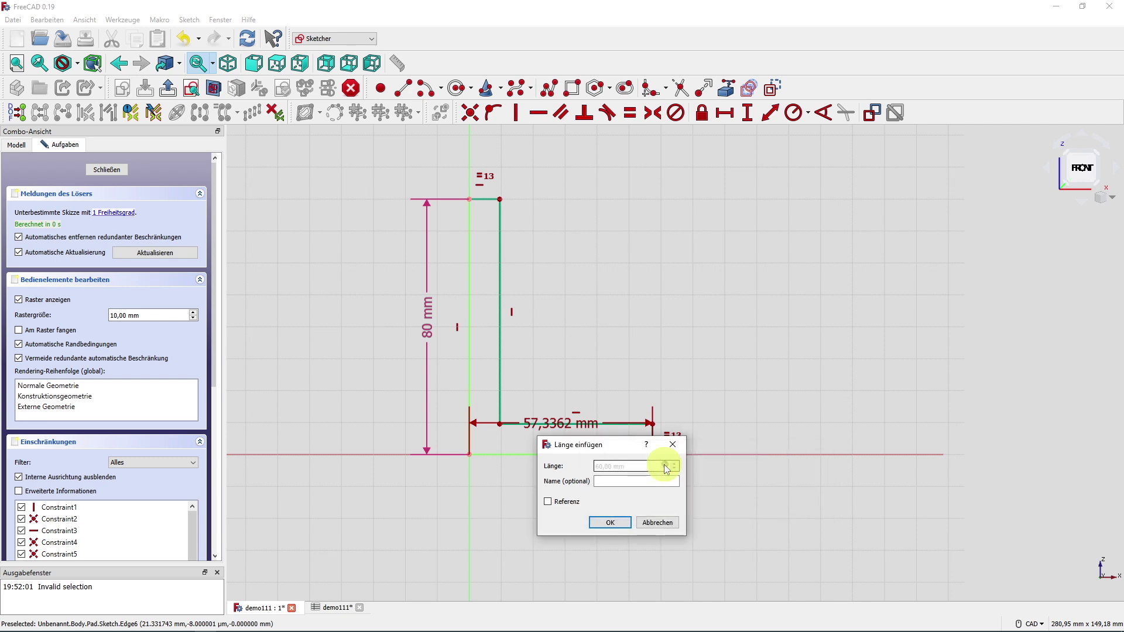
pyautogui.press('Return')
pyautogui.moveTo(554, 435); pyautogui.dragTo(550, 499)
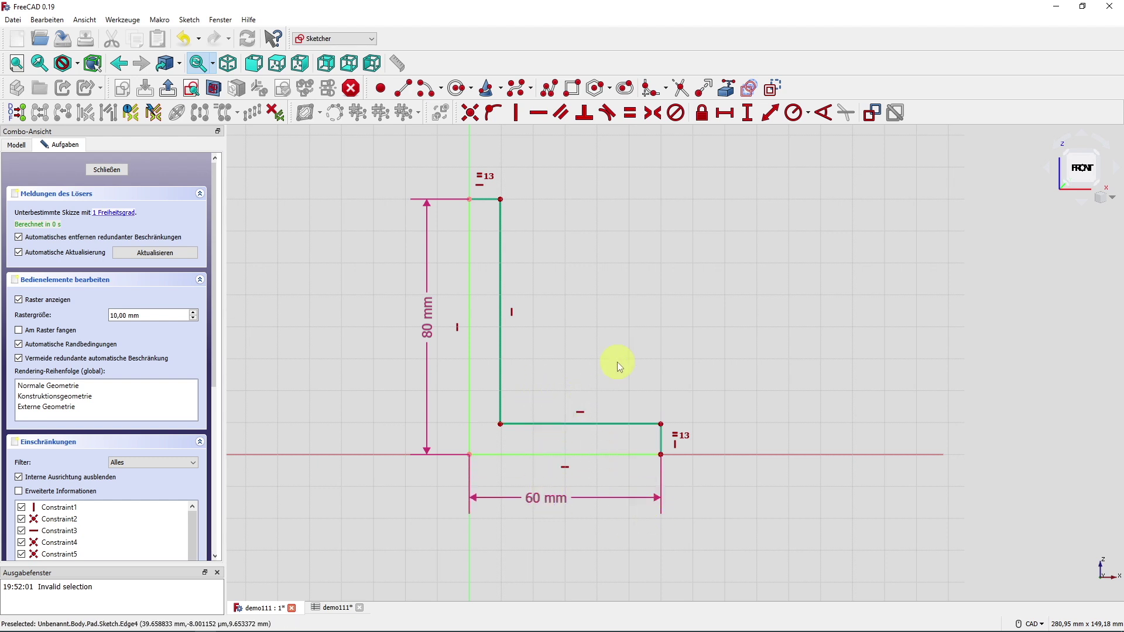
# - Constrain the short right edge vertically to <<werte>>.wand (6 mm) and move the label aside
pyautogui.click(749, 117)
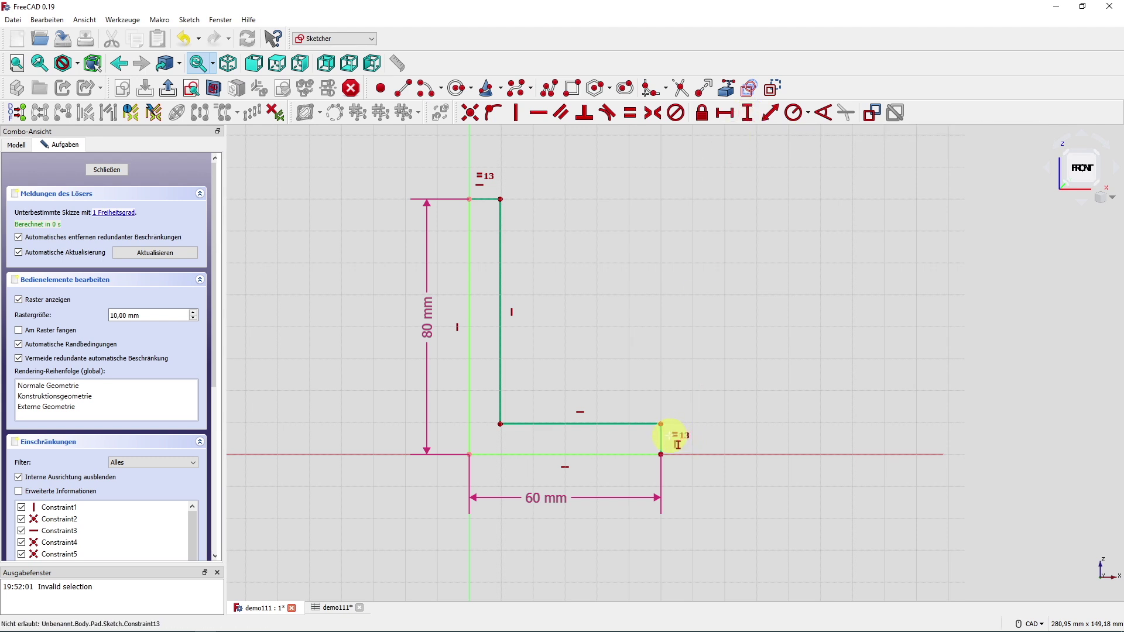
pyautogui.click(661, 441)
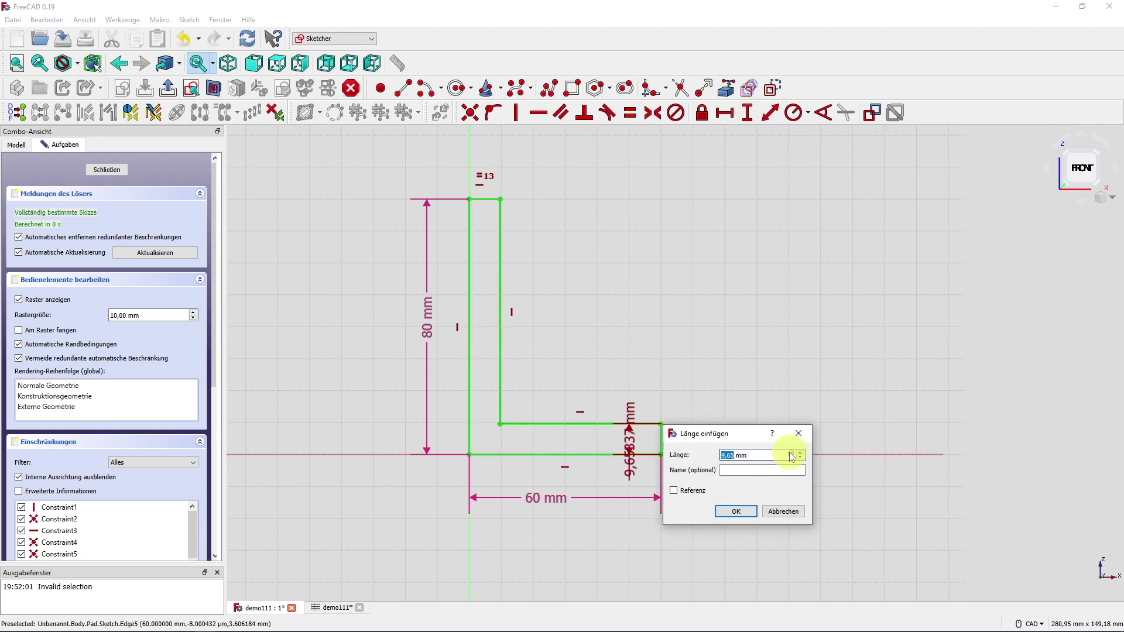
pyautogui.click(792, 455)
pyautogui.write('<<werte>>.')
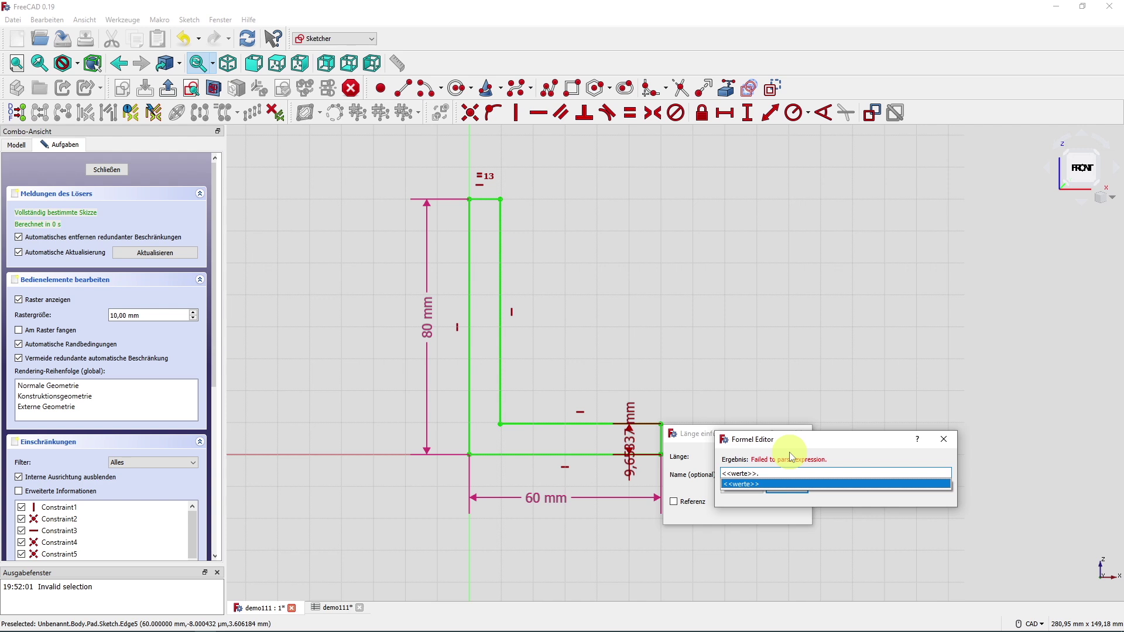
pyautogui.write('wand')
pyautogui.press('Return')
pyautogui.press('Return')
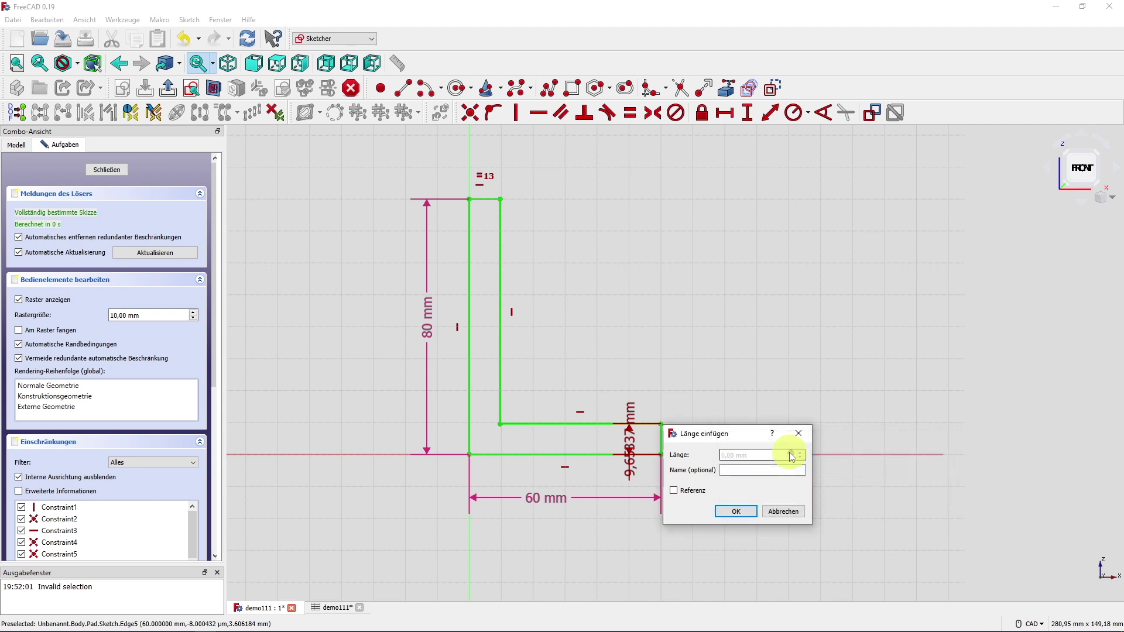
pyautogui.click(732, 512)
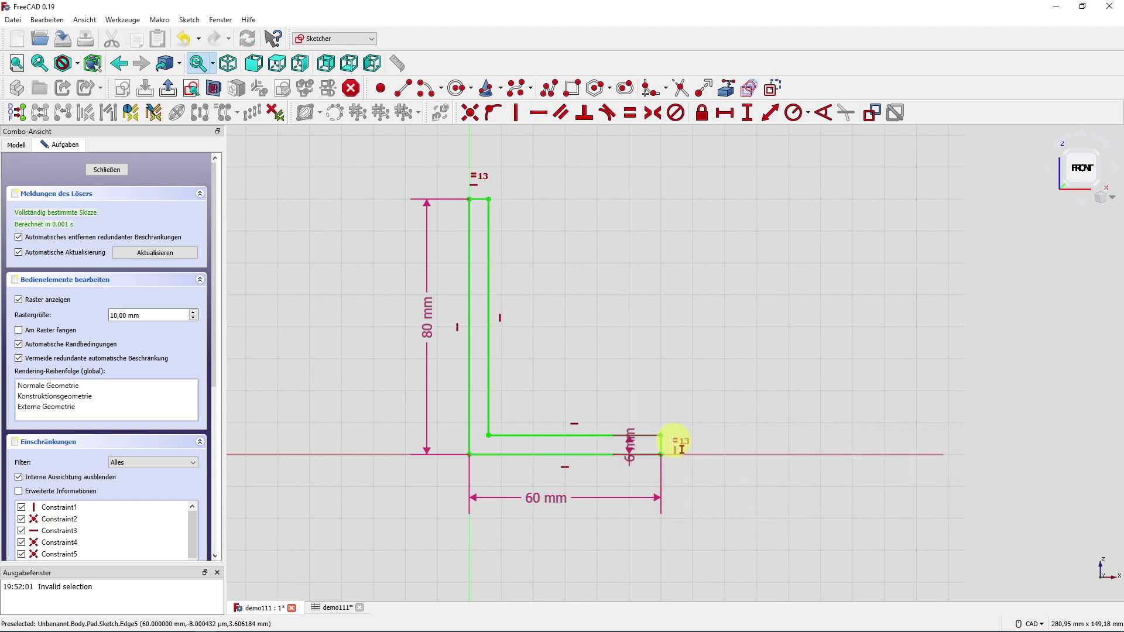
pyautogui.moveTo(631, 443); pyautogui.dragTo(619, 392)
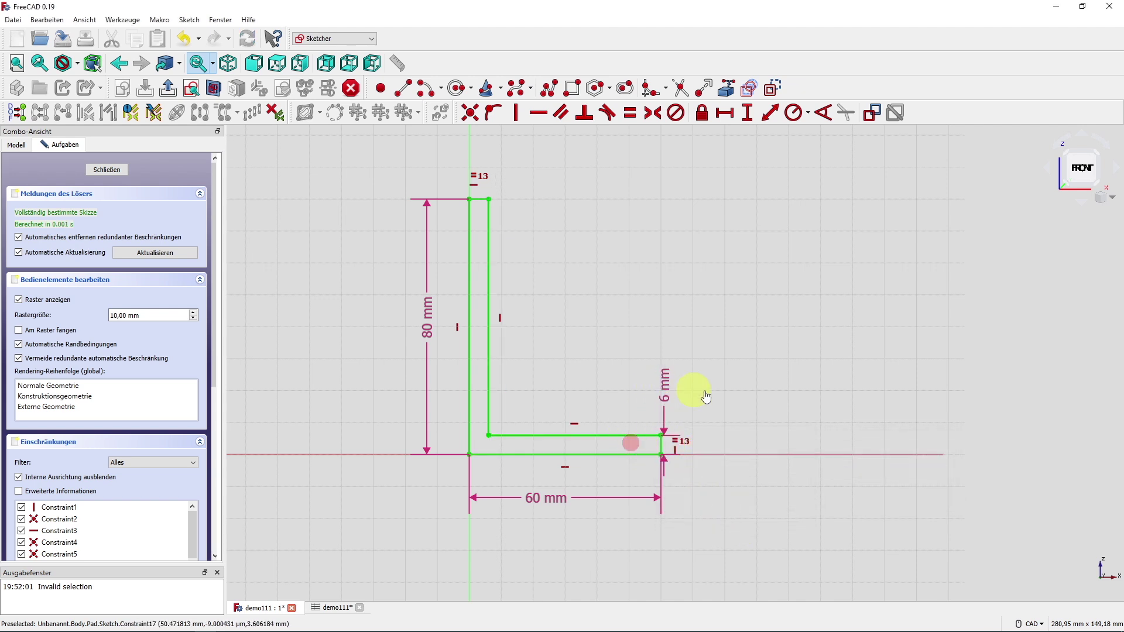
# - Close the sketch and select the Pad in the Part Design model tree
pyautogui.click(108, 169)
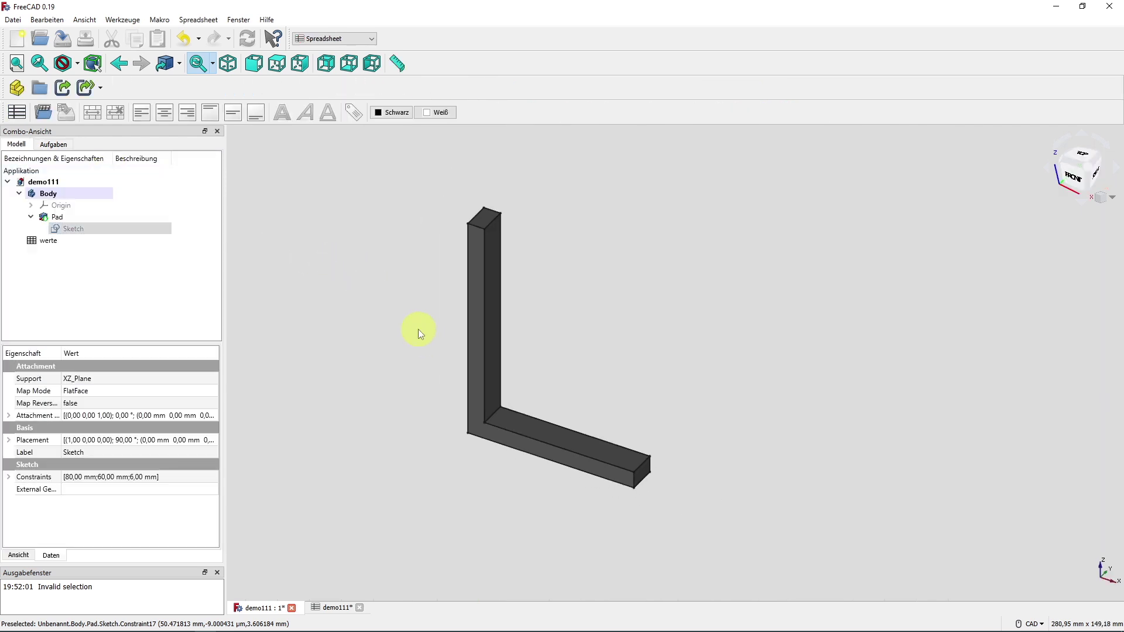
pyautogui.click(101, 216)
pyautogui.click(335, 40)
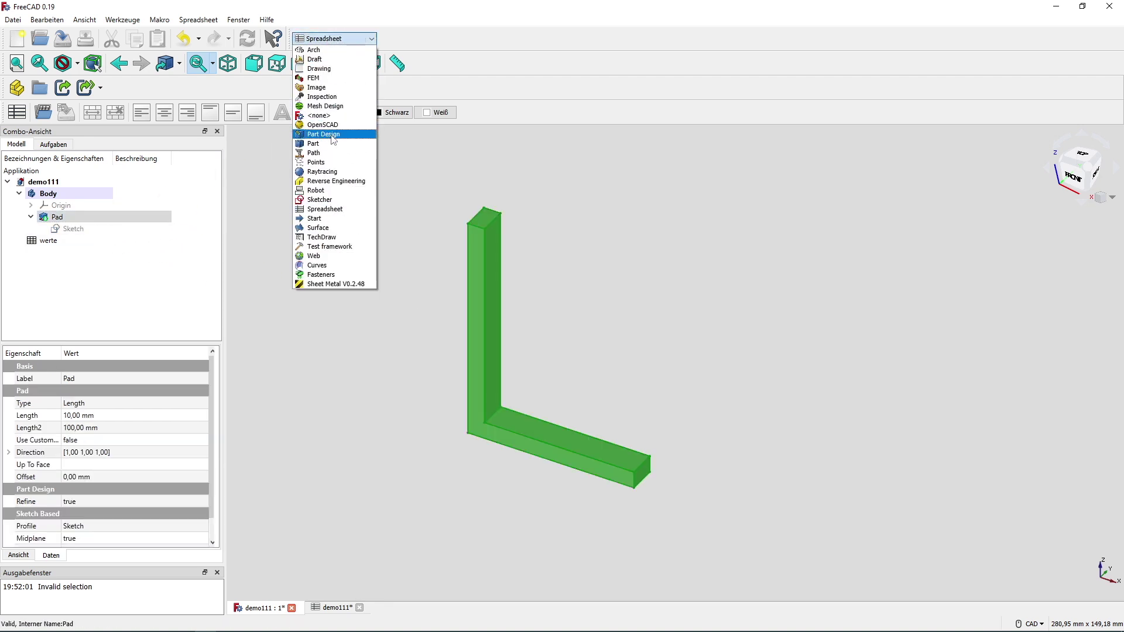
pyautogui.click(328, 134)
pyautogui.click(17, 120)
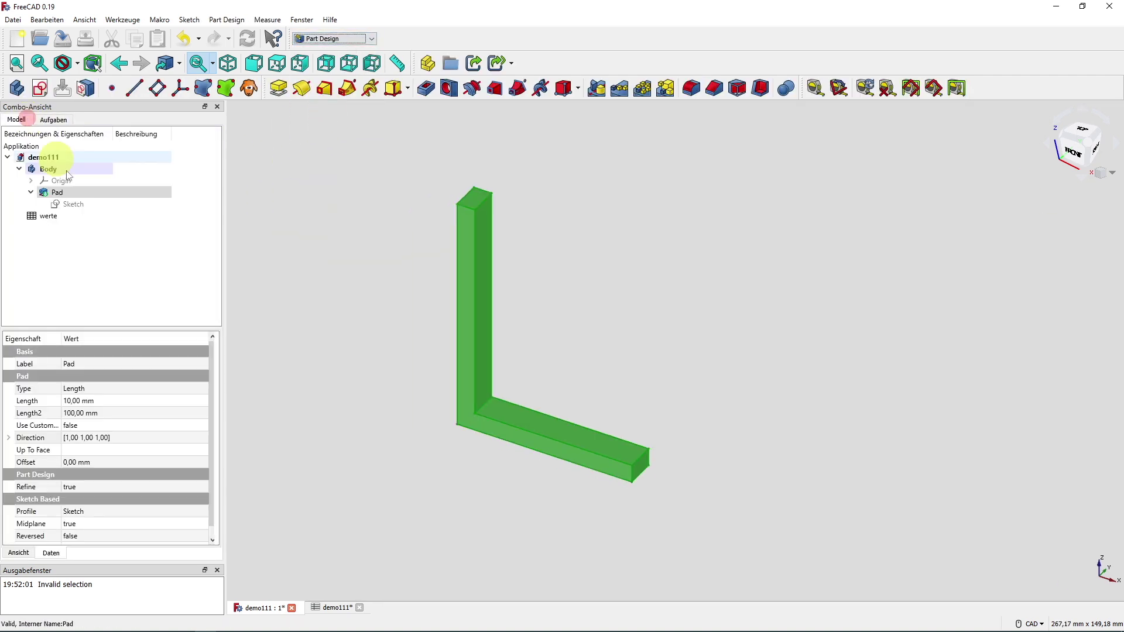
pyautogui.click(87, 193)
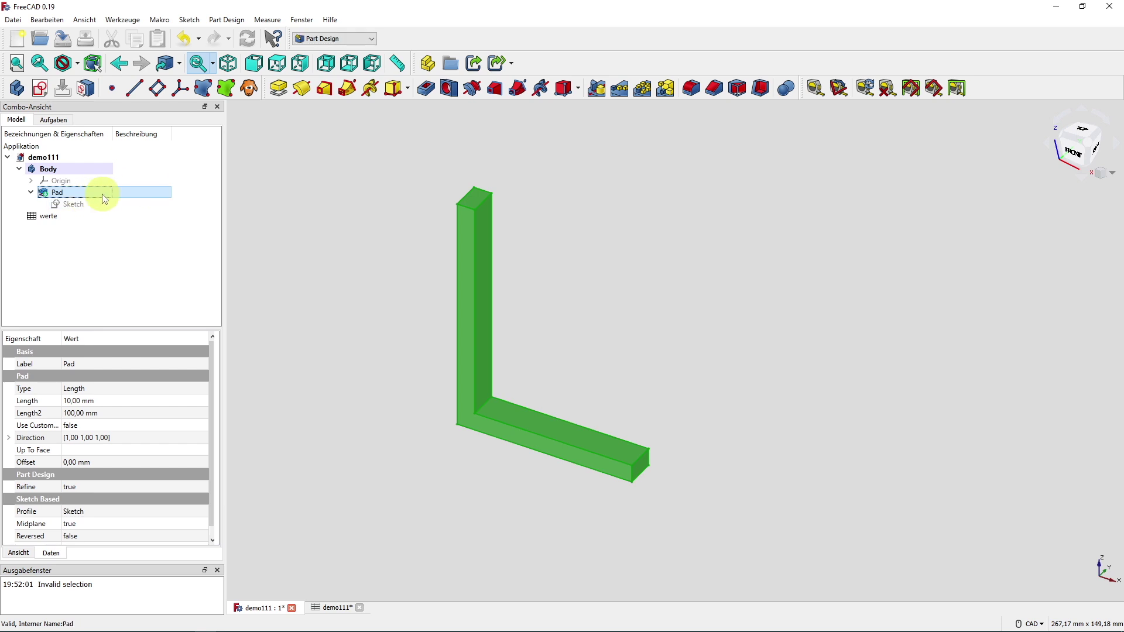
# - Set the Pad length formula to <<werte>>.tiefe (100 mm) and recompute with F5
pyautogui.click(125, 403)
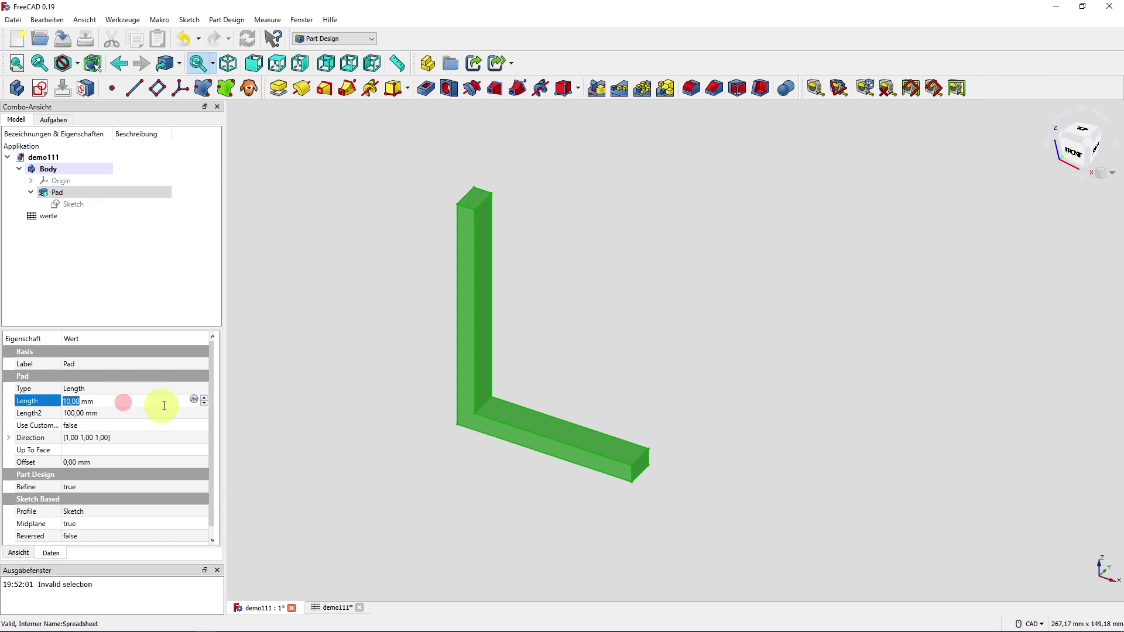
pyautogui.click(194, 400)
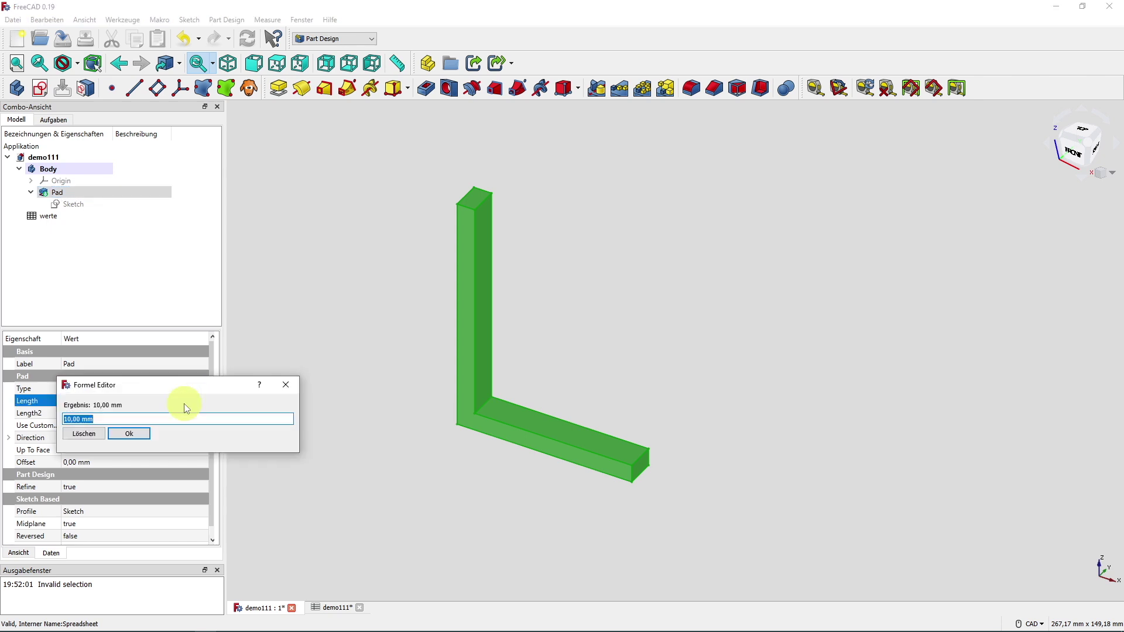
pyautogui.write('wer')
pyautogui.press('Down')
pyautogui.write('.')
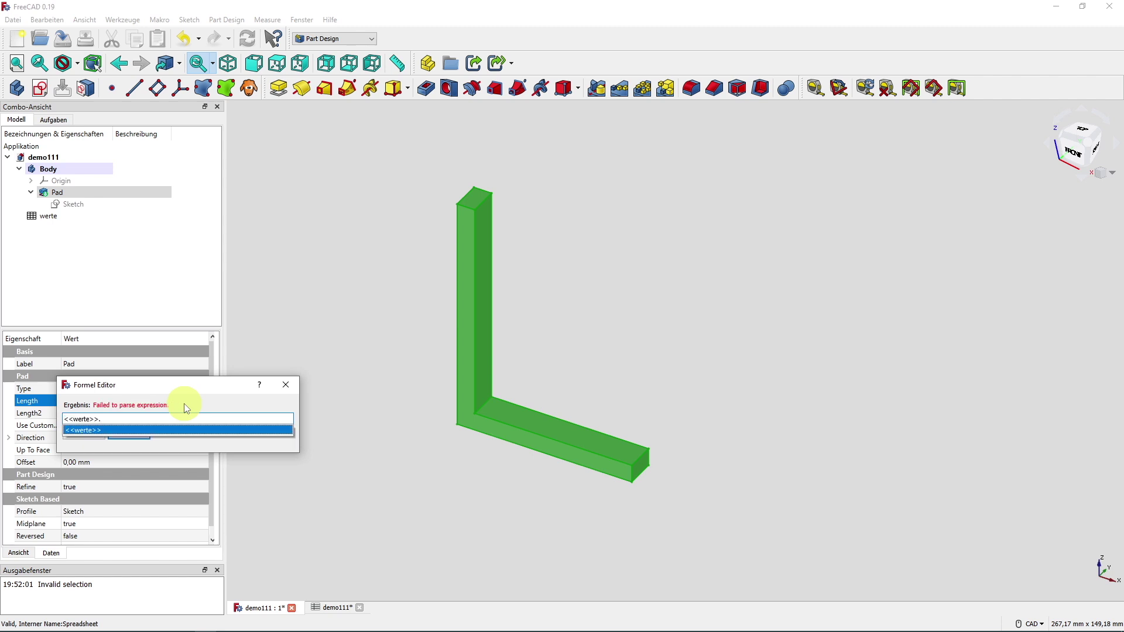
pyautogui.write('tiefe')
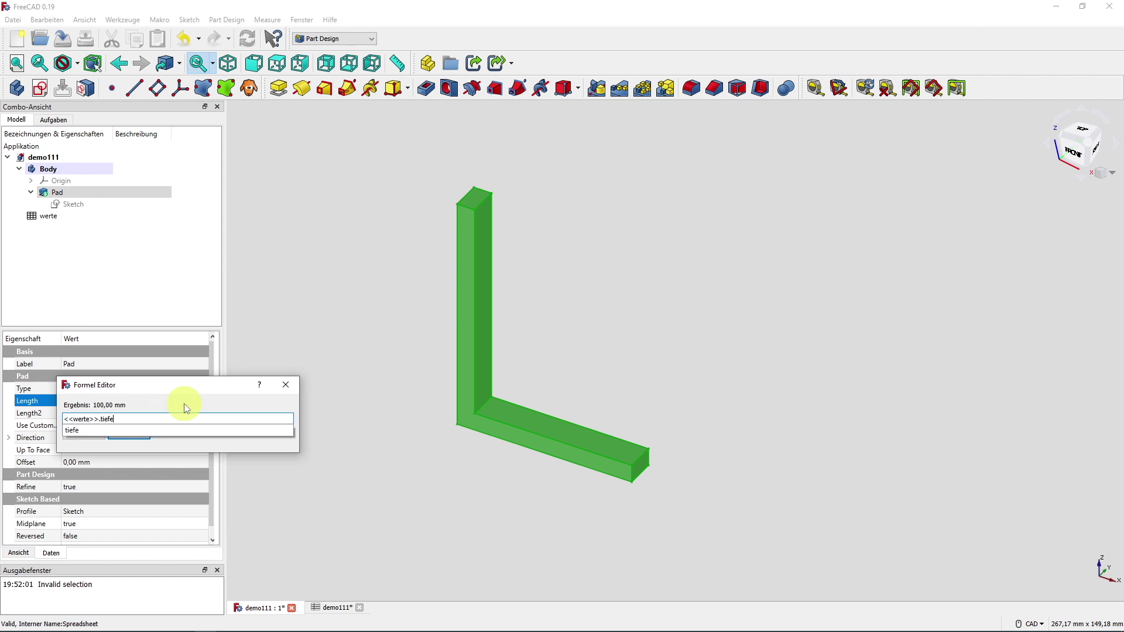
pyautogui.press('Return')
pyautogui.press('Return')
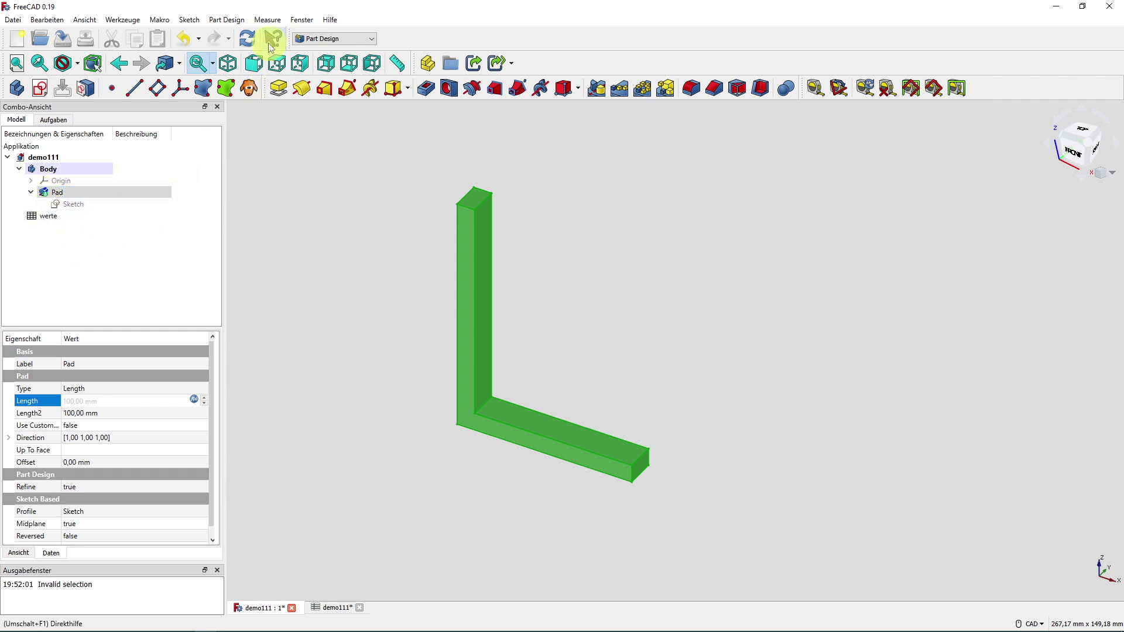
pyautogui.click(249, 43)
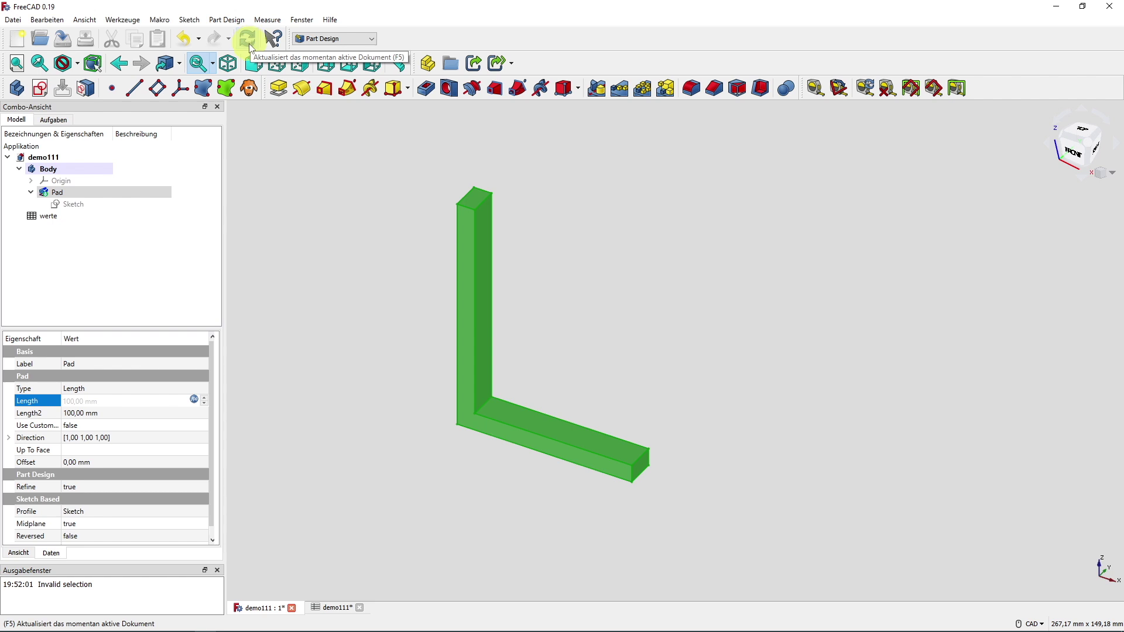
pyautogui.press('F5')
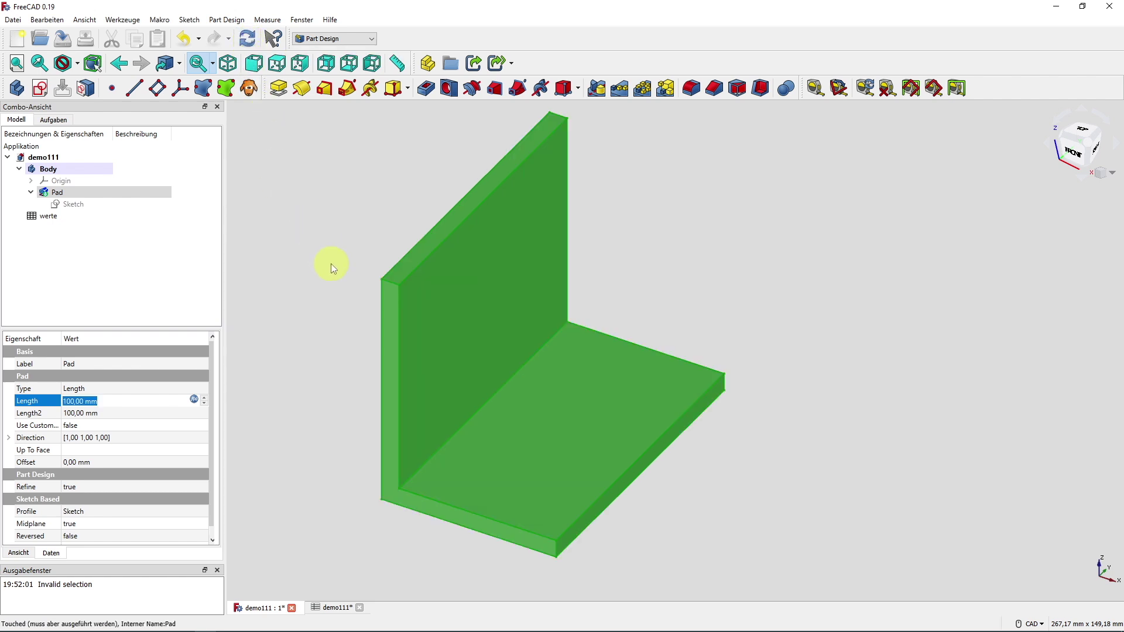
pyautogui.click(712, 267)
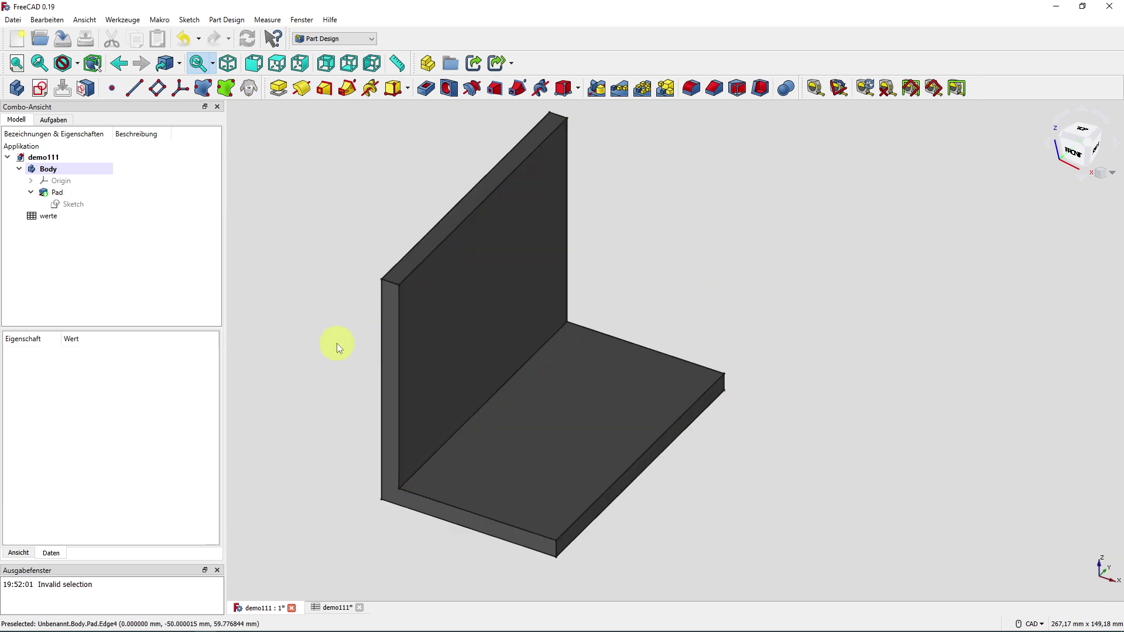
pyautogui.moveTo(334, 343)
pyautogui.mouseDown(button='middle')
pyautogui.moveTo(402, 361)
pyautogui.moveTo(389, 357)
pyautogui.mouseUp(button='middle')
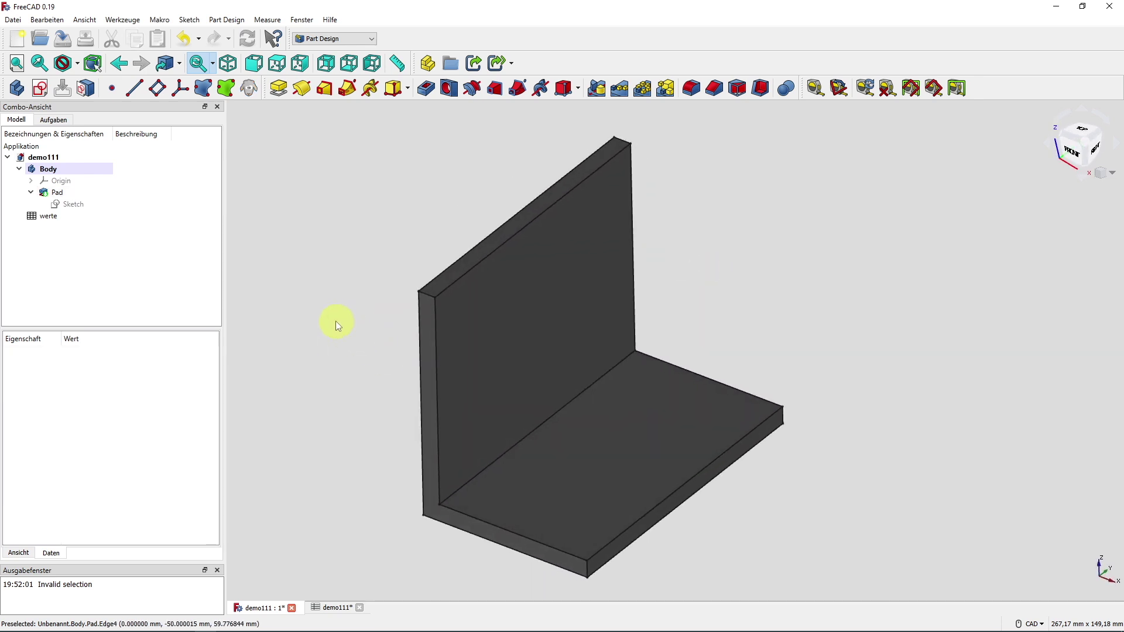
# - Change the werte wall thickness in B5 to 10 mm and inspect the thicker model
pyautogui.doubleClick(86, 216)
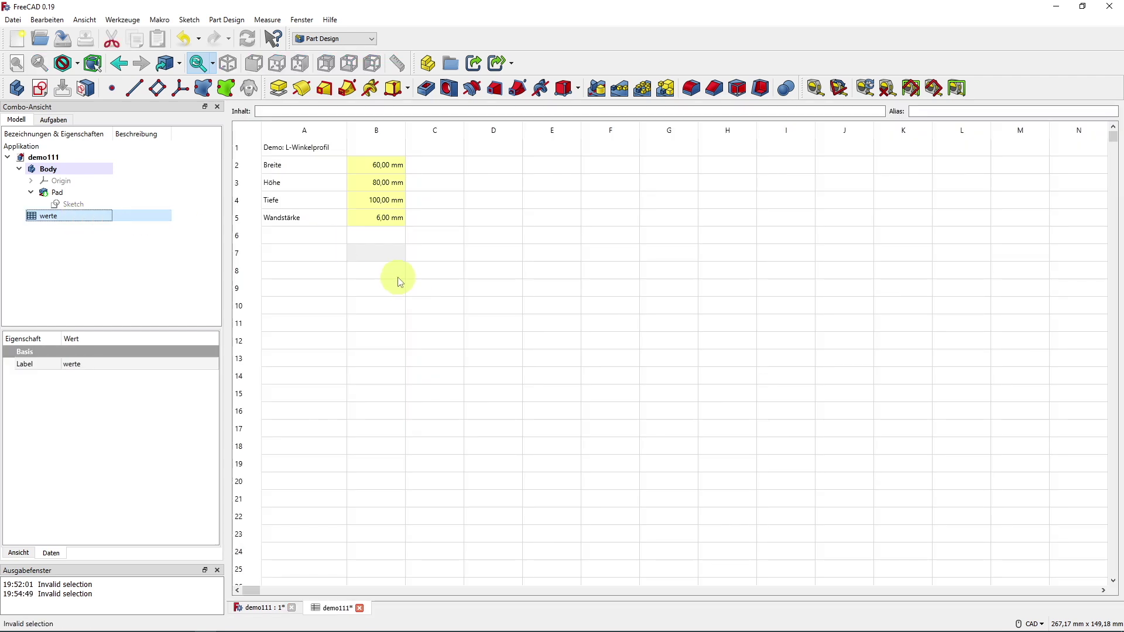
pyautogui.click(371, 227)
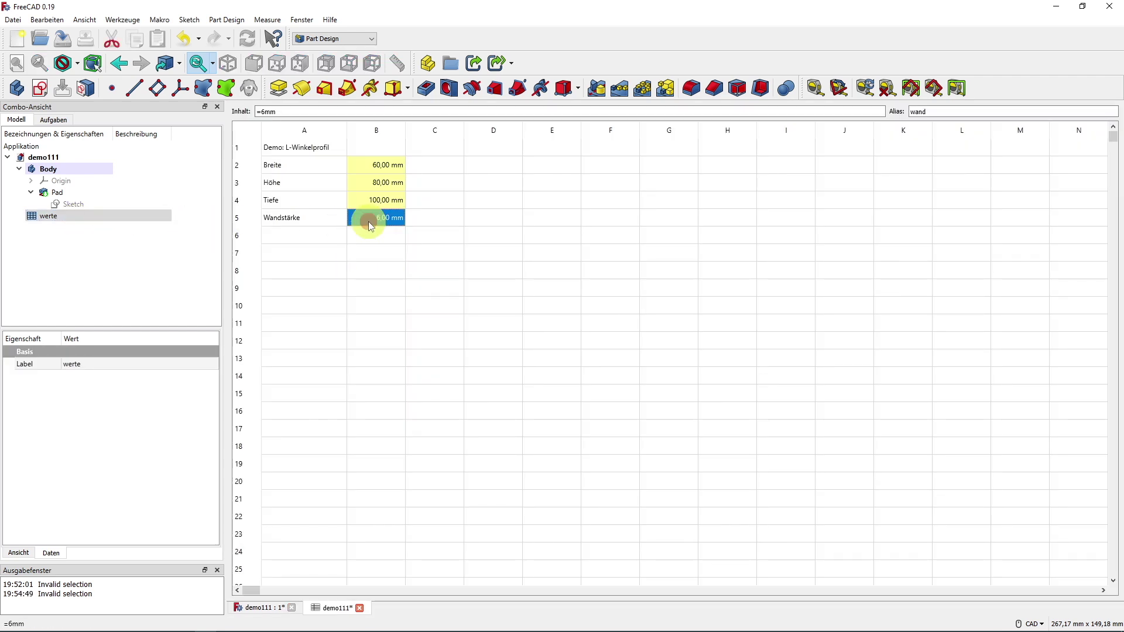
pyautogui.click(261, 111)
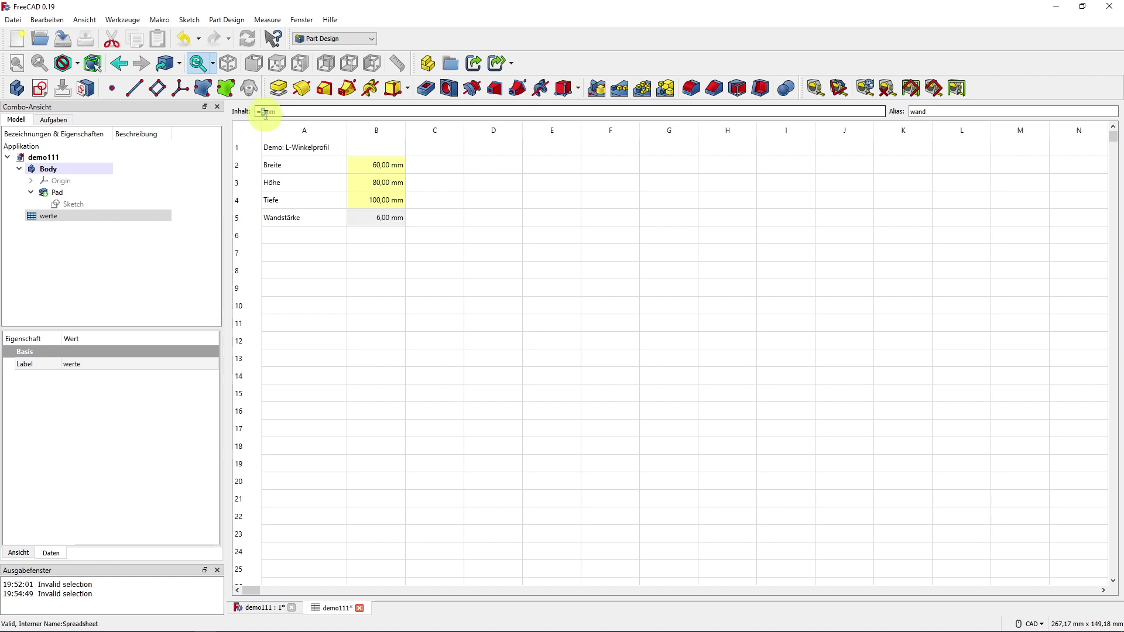
pyautogui.press('Return')
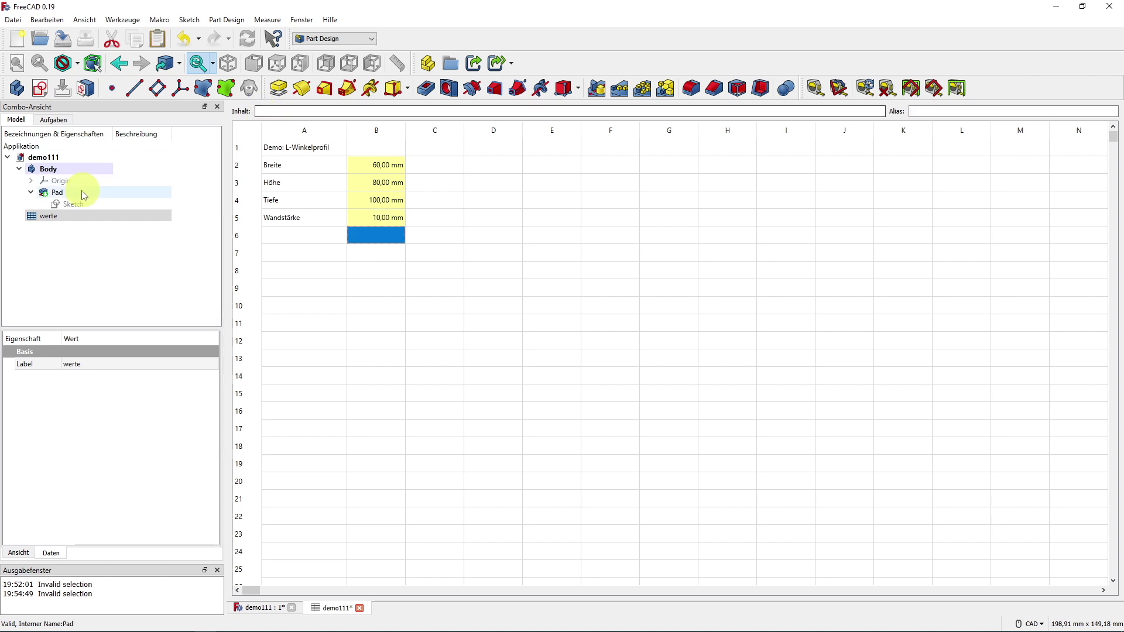
pyautogui.click(275, 609)
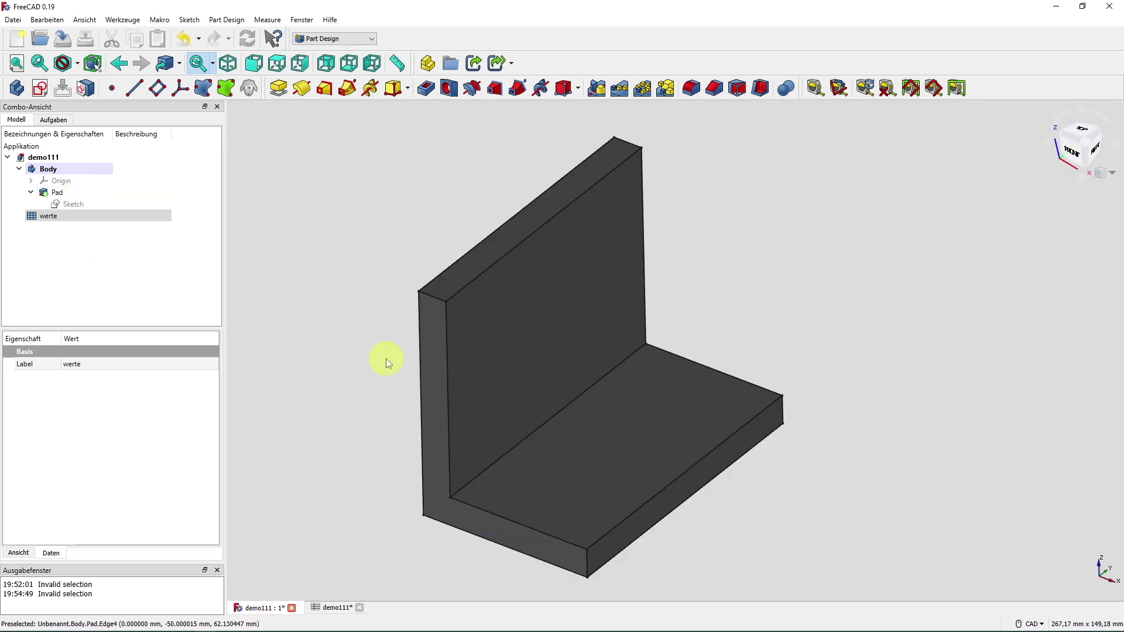
pyautogui.moveTo(384, 359); pyautogui.dragTo(360, 346, button='middle')
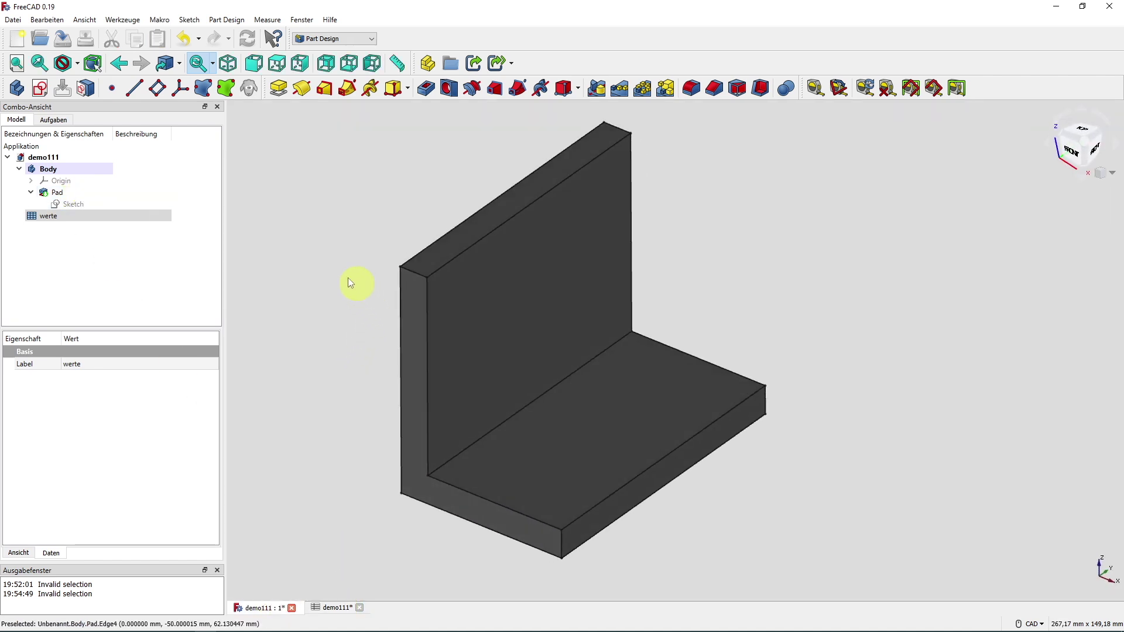
# - Move the sketch's 10 mm thickness dimension clear of the profile, then reopen the werte sheet
pyautogui.doubleClick(80, 203)
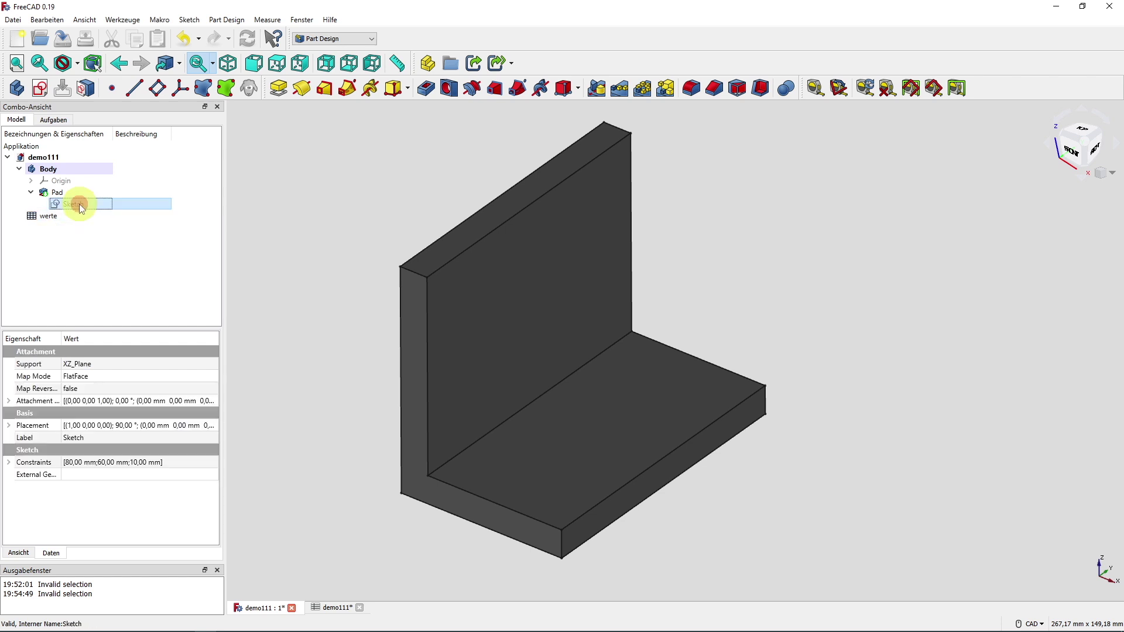
pyautogui.moveTo(335, 421); pyautogui.dragTo(451, 409, button='middle')
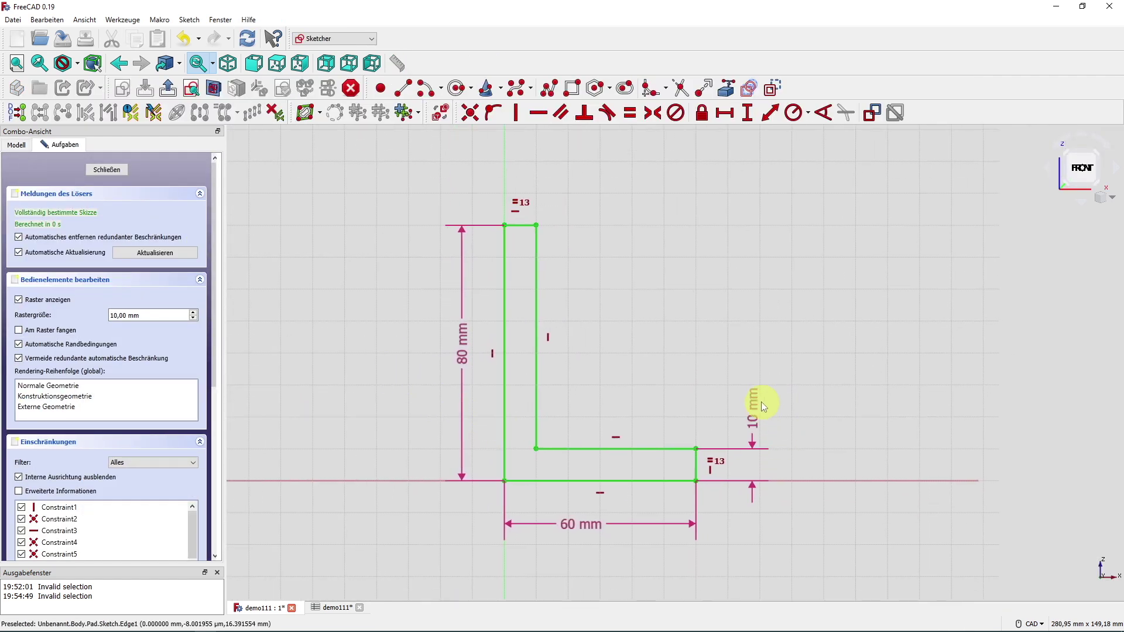
pyautogui.moveTo(762, 406); pyautogui.dragTo(770, 391)
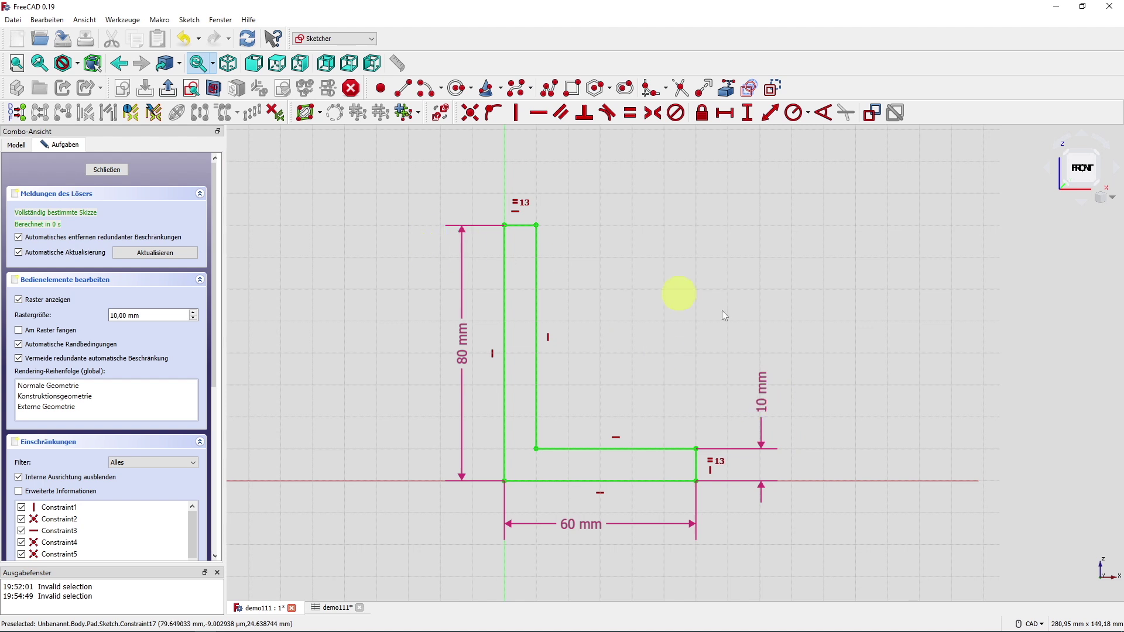
pyautogui.click(117, 171)
pyautogui.doubleClick(103, 215)
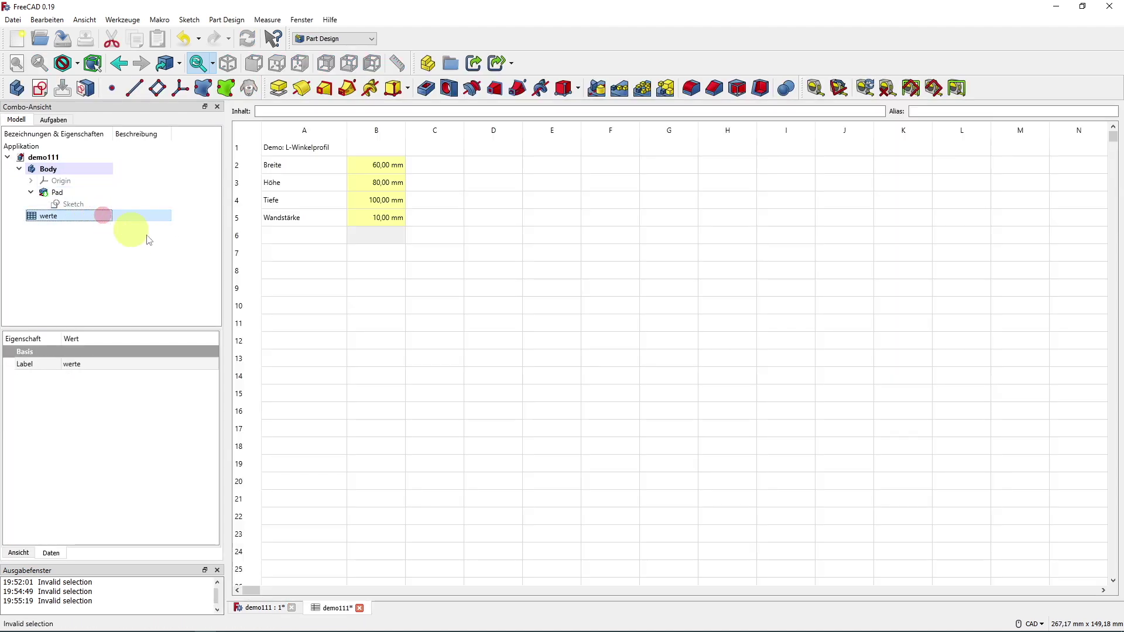
# - In the Spreadsheet workbench, make the A1 title bold and italic
pyautogui.click(349, 255)
pyautogui.click(333, 38)
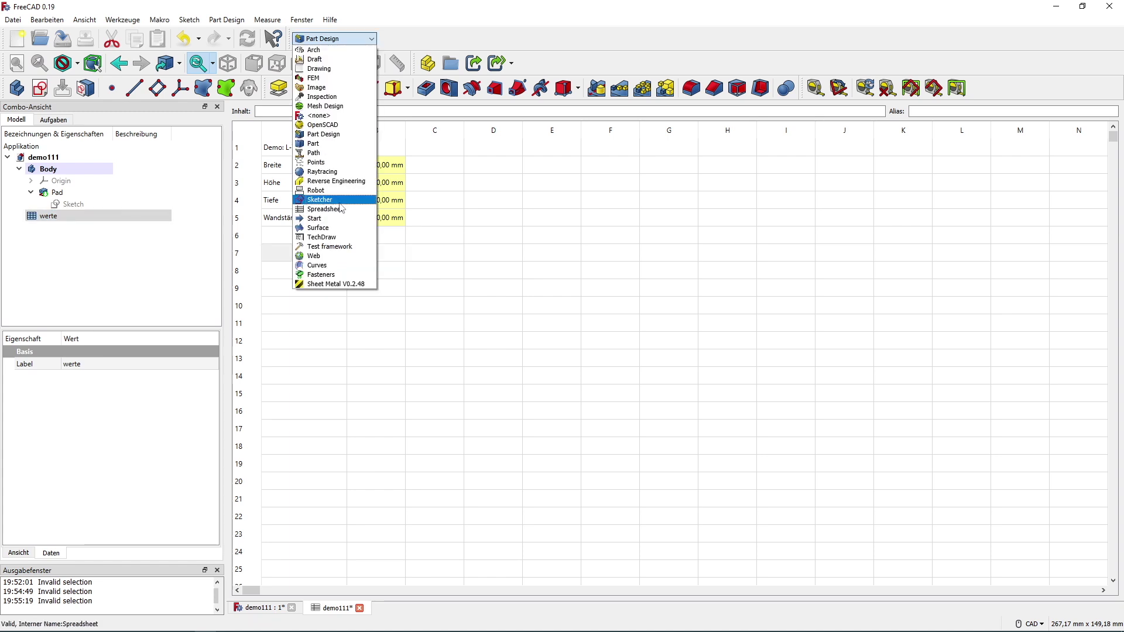
pyautogui.click(342, 209)
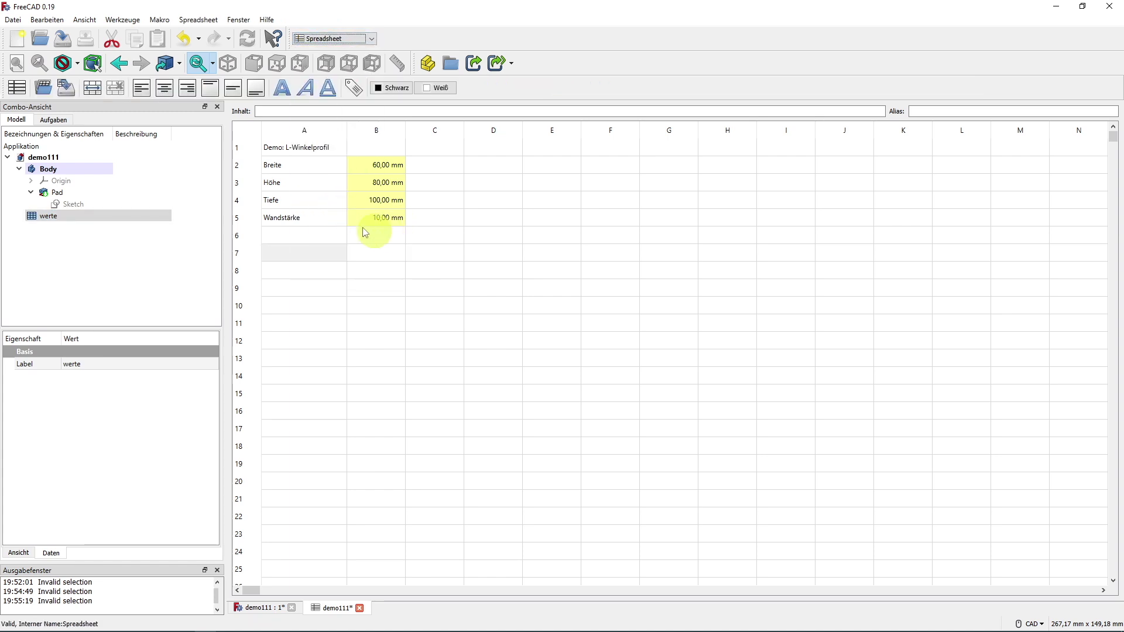
pyautogui.click(297, 147)
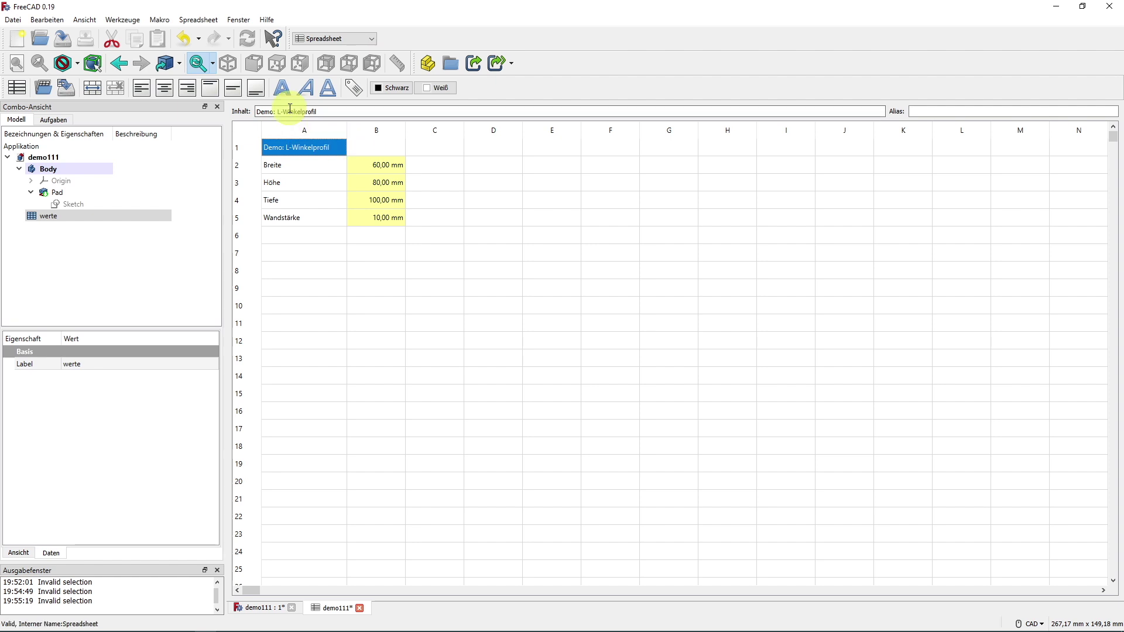
pyautogui.click(281, 88)
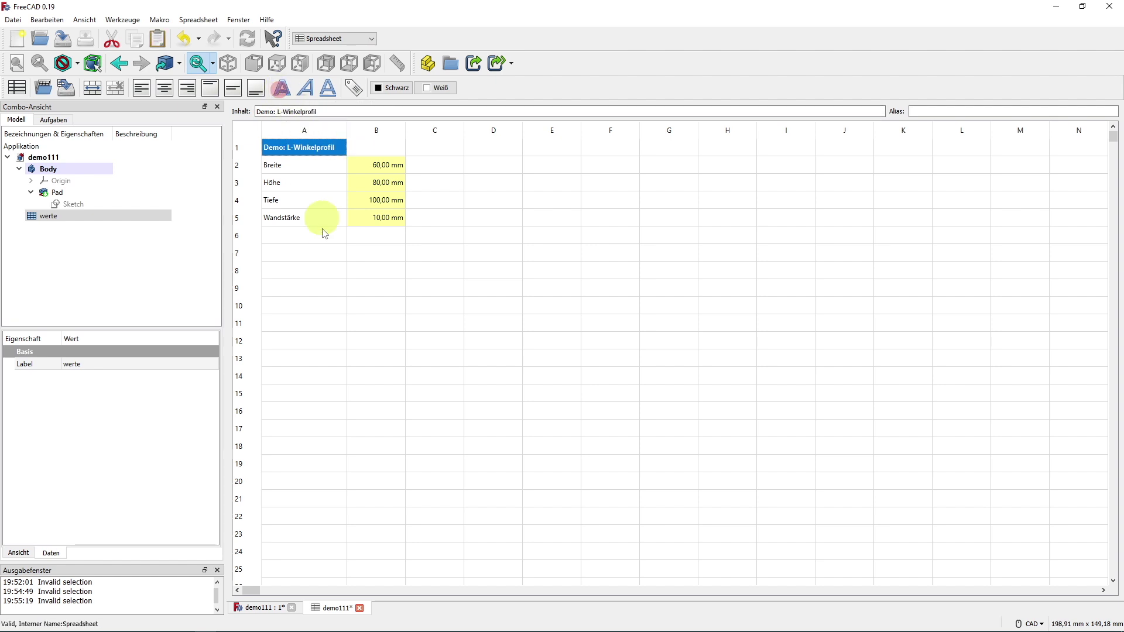
pyautogui.click(304, 287)
pyautogui.click(305, 148)
pyautogui.click(306, 88)
pyautogui.click(343, 253)
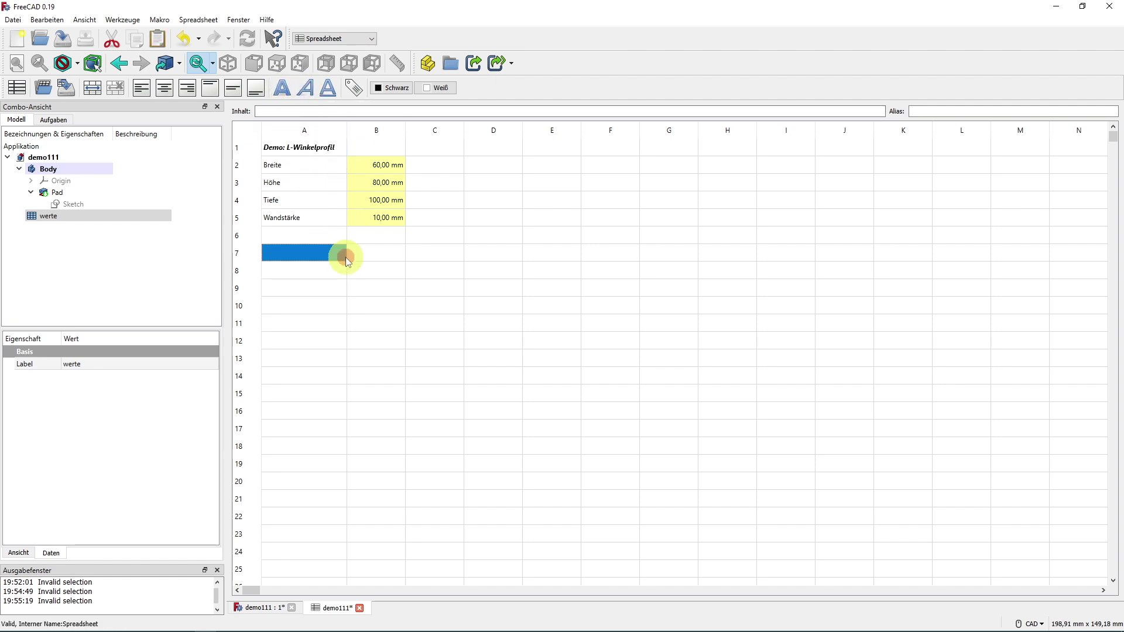
pyautogui.click(319, 149)
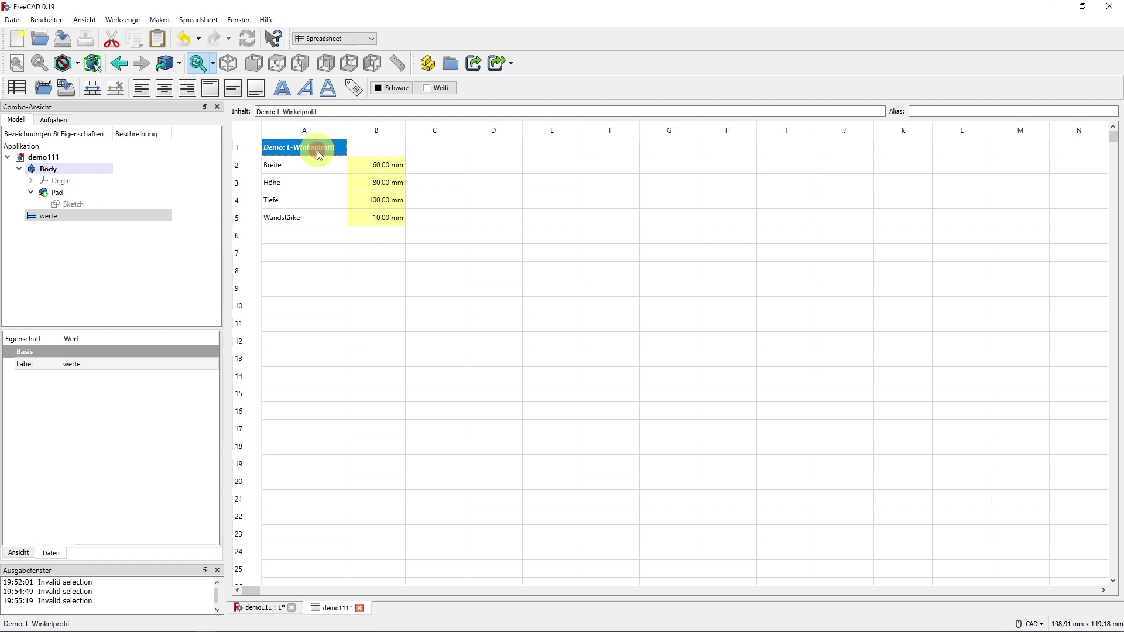
# - Colour the A1 title text green on a black background
pyautogui.click(398, 87)
pyautogui.click(408, 107)
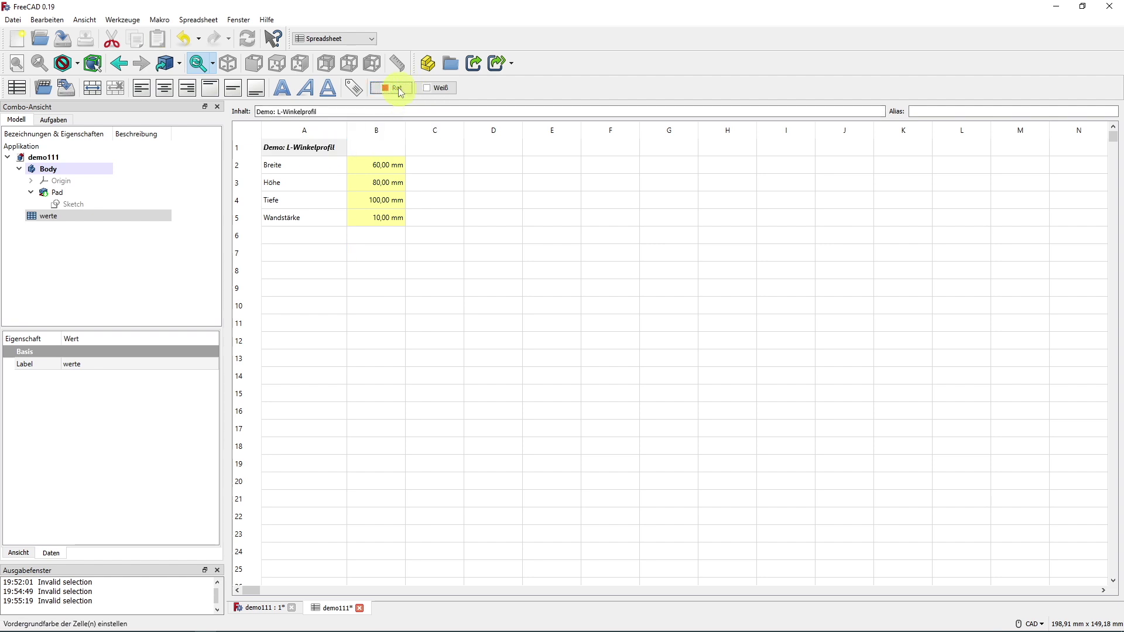
pyautogui.click(396, 88)
pyautogui.click(435, 105)
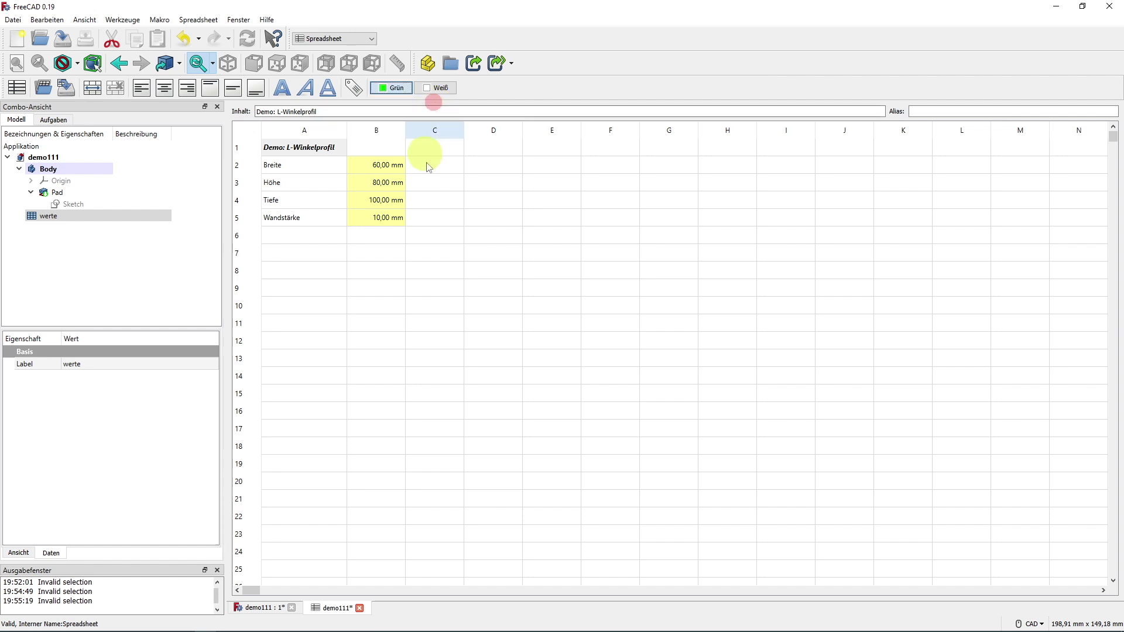
pyautogui.click(470, 215)
pyautogui.click(315, 150)
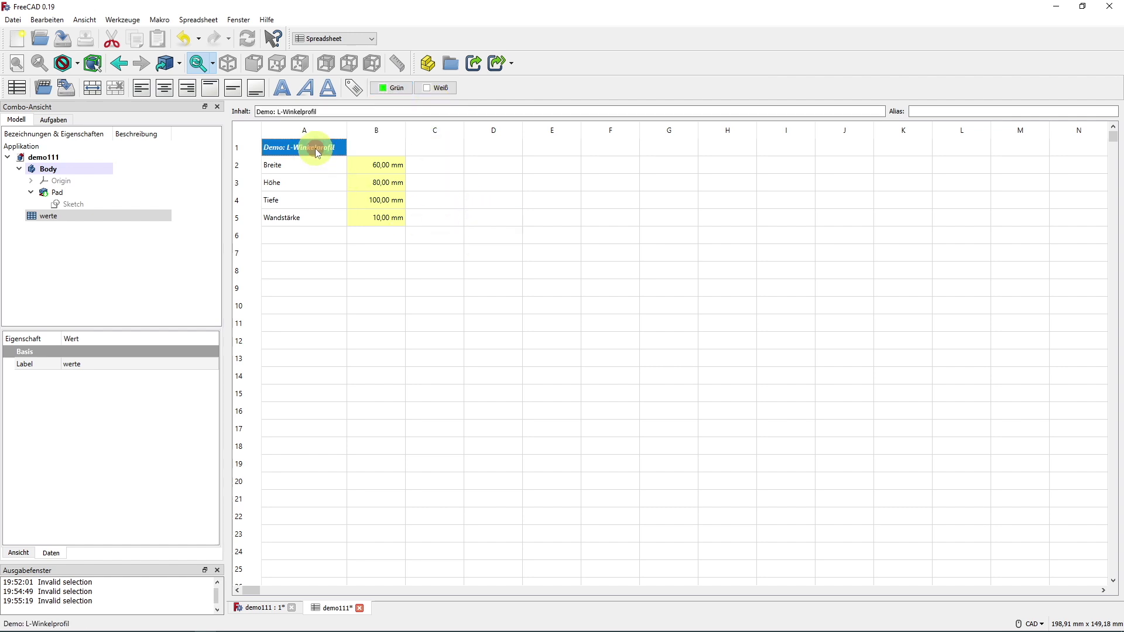
pyautogui.click(440, 88)
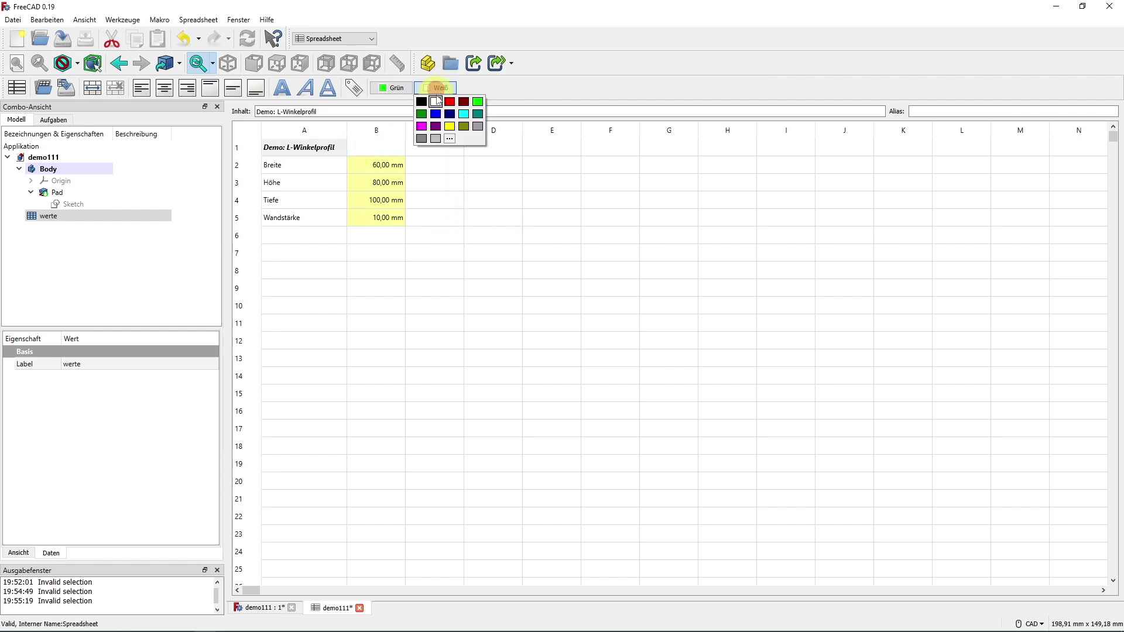
pyautogui.click(423, 105)
# - Give the Breite and Tiefe labels in A2 and A4 a custom light grey background, then open the output window's menu
pyautogui.click(460, 235)
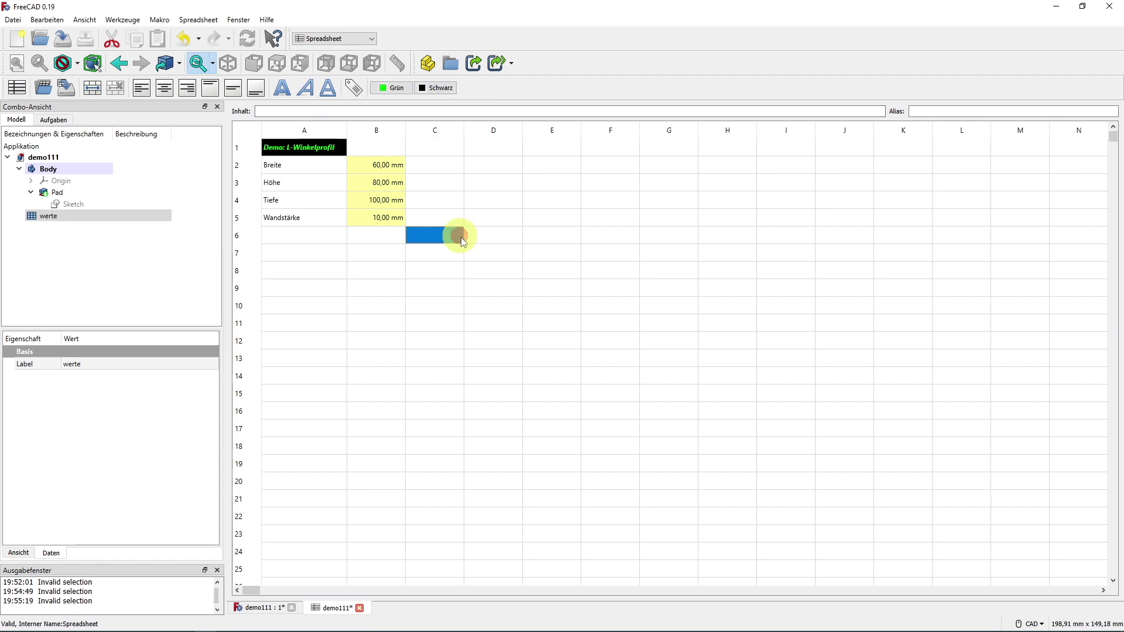
pyautogui.click(295, 167)
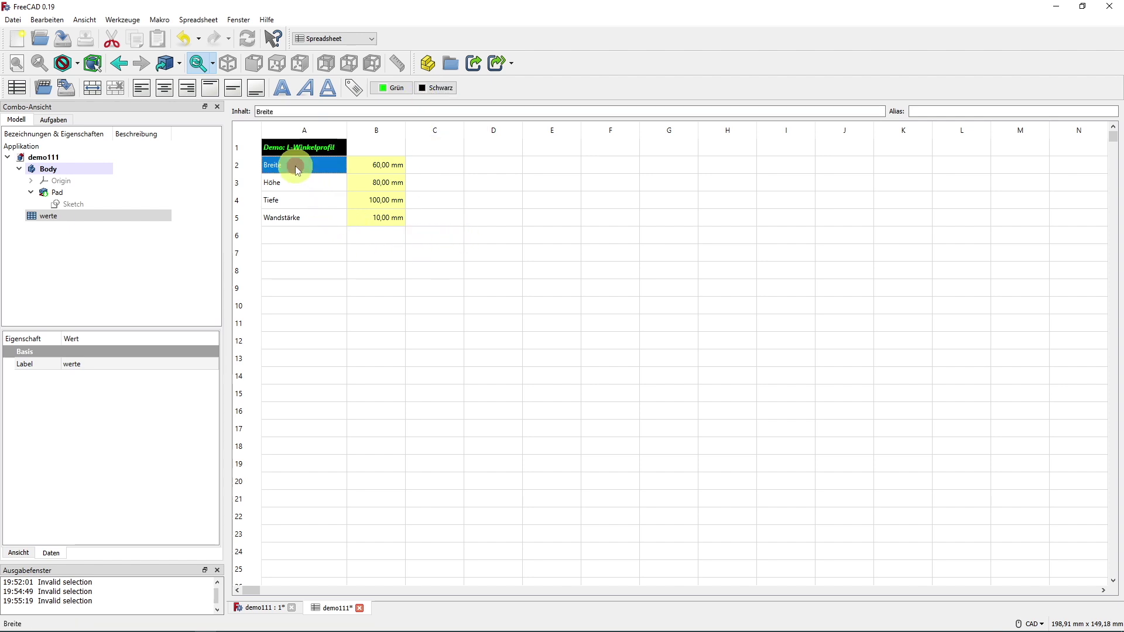
pyautogui.keyDown('ctrl'); pyautogui.click(305, 201); pyautogui.keyUp('ctrl')
pyautogui.click(431, 88)
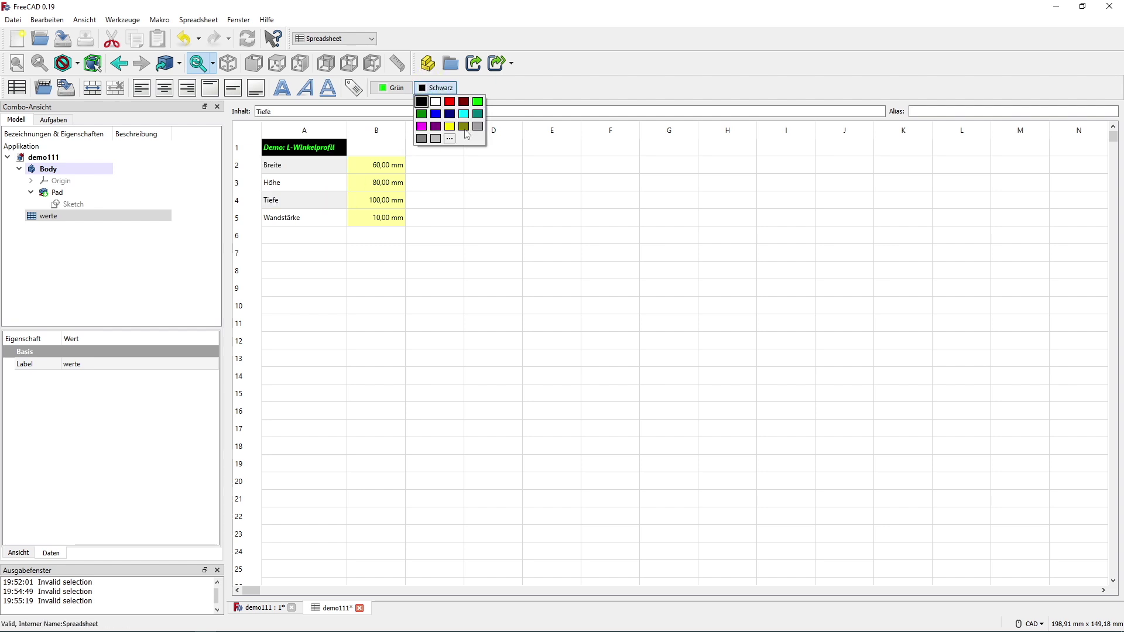
pyautogui.click(448, 144)
pyautogui.click(695, 230)
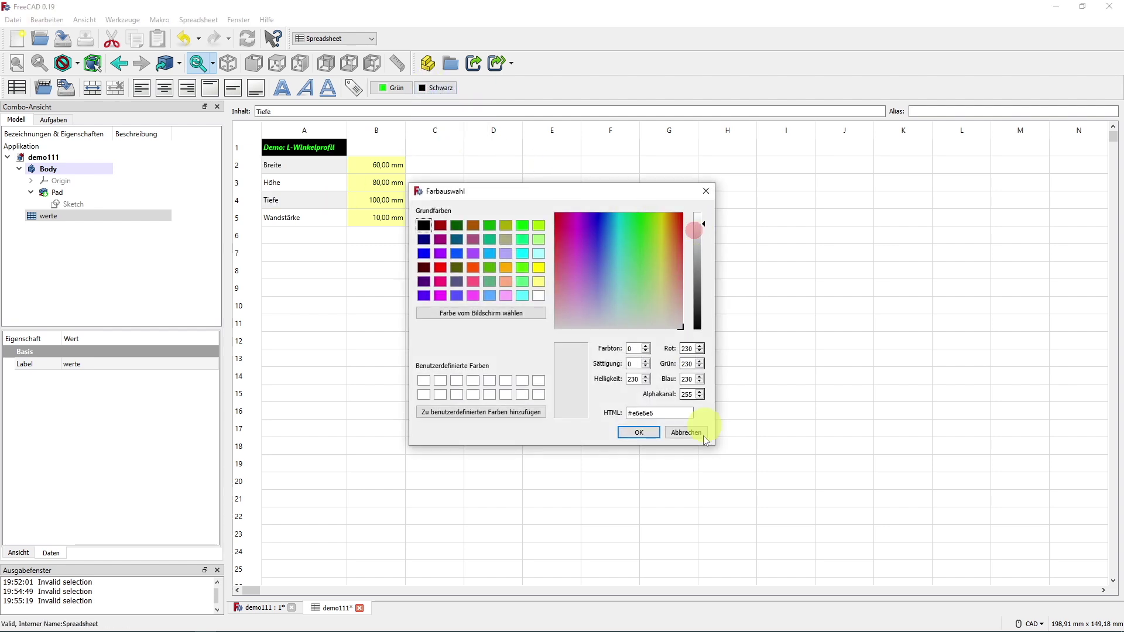
pyautogui.click(657, 436)
pyautogui.click(376, 271)
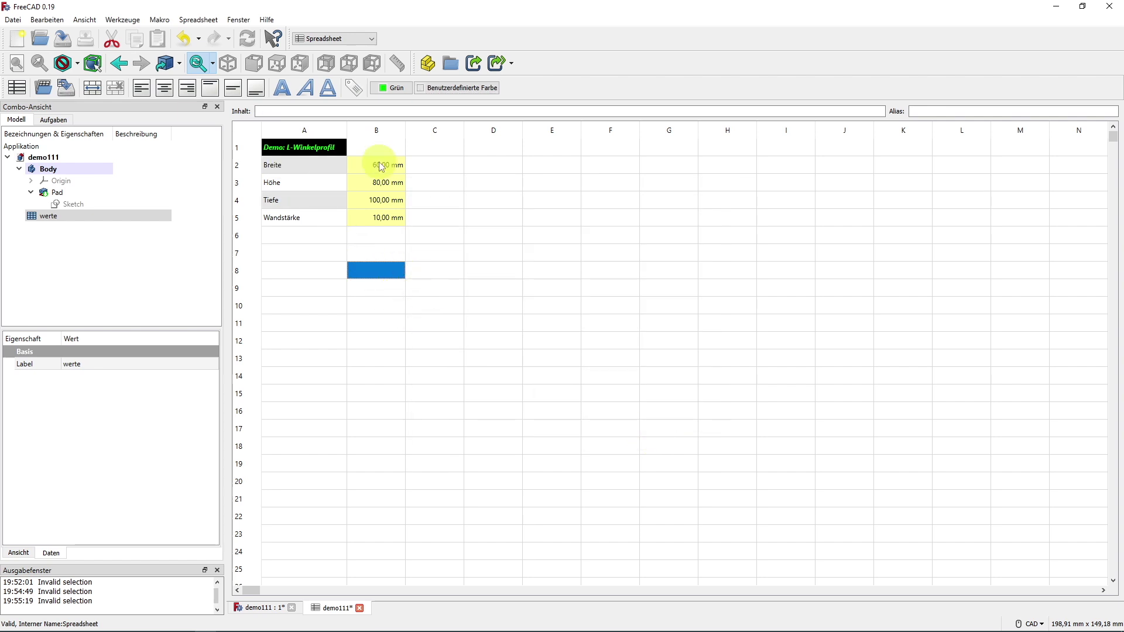
pyautogui.click(304, 270)
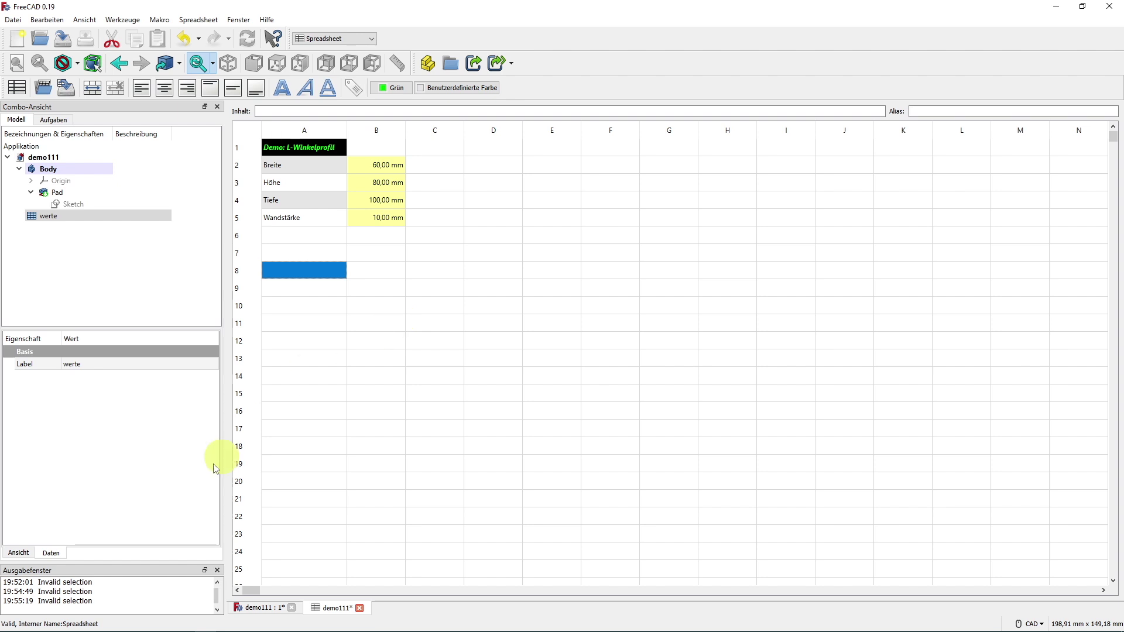
pyautogui.rightClick(136, 603)
# - Enter 7,85 kg in D2, 1 l in D3, and the density formula =D2/D3 in D4
pyautogui.click(163, 578)
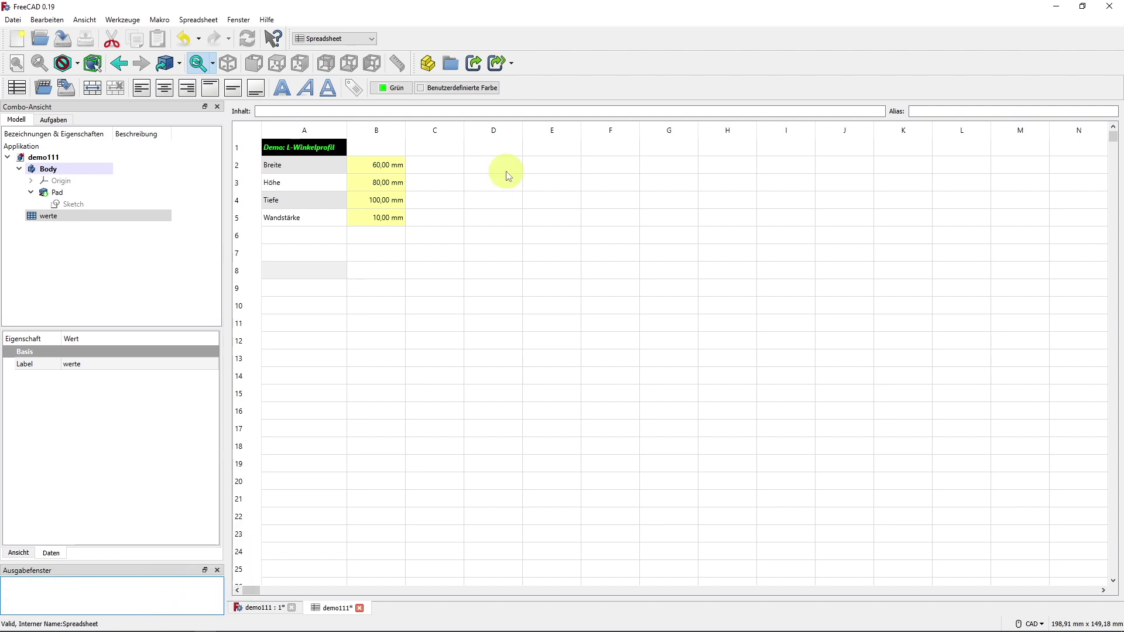
pyautogui.click(503, 165)
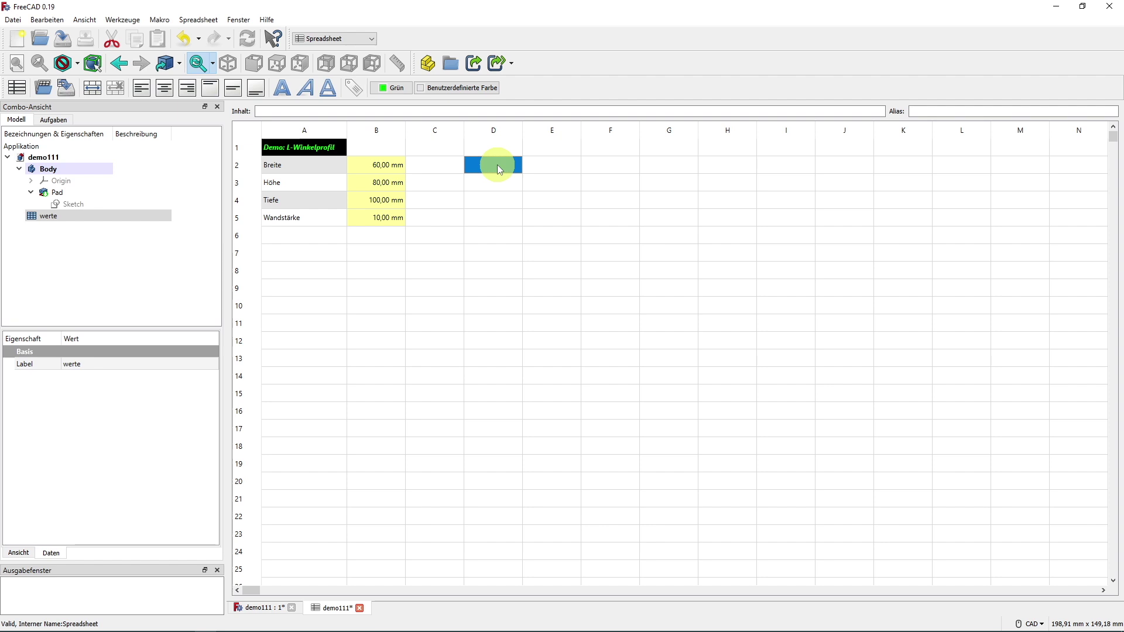
pyautogui.doubleClick(499, 166)
pyautogui.write('7')
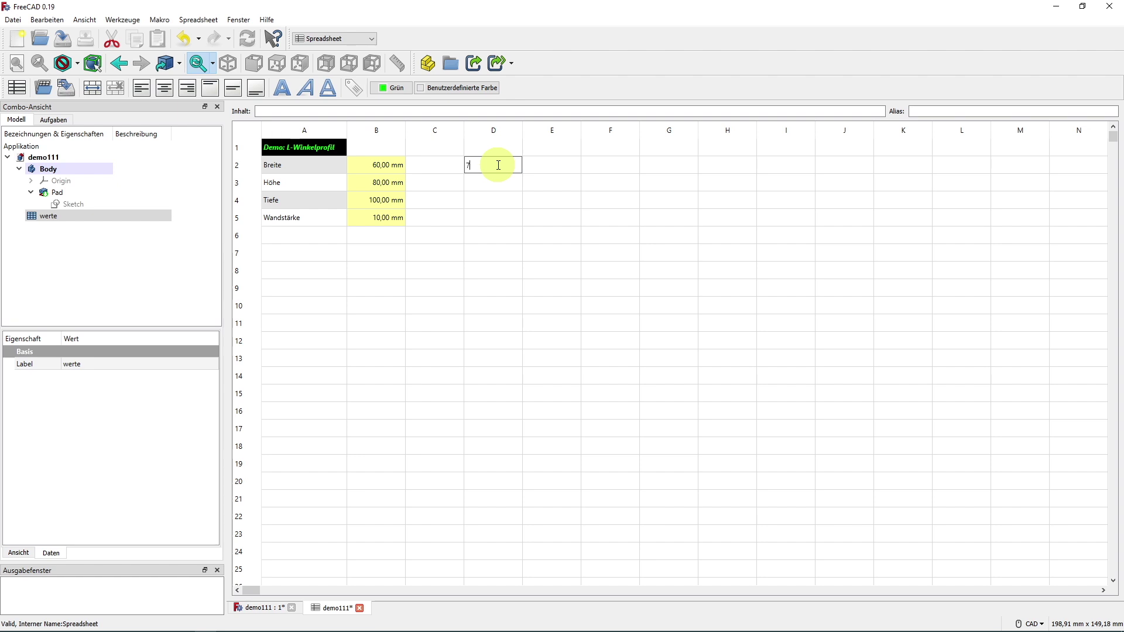
pyautogui.write('85')
pyautogui.write(' kg')
pyautogui.press('Return')
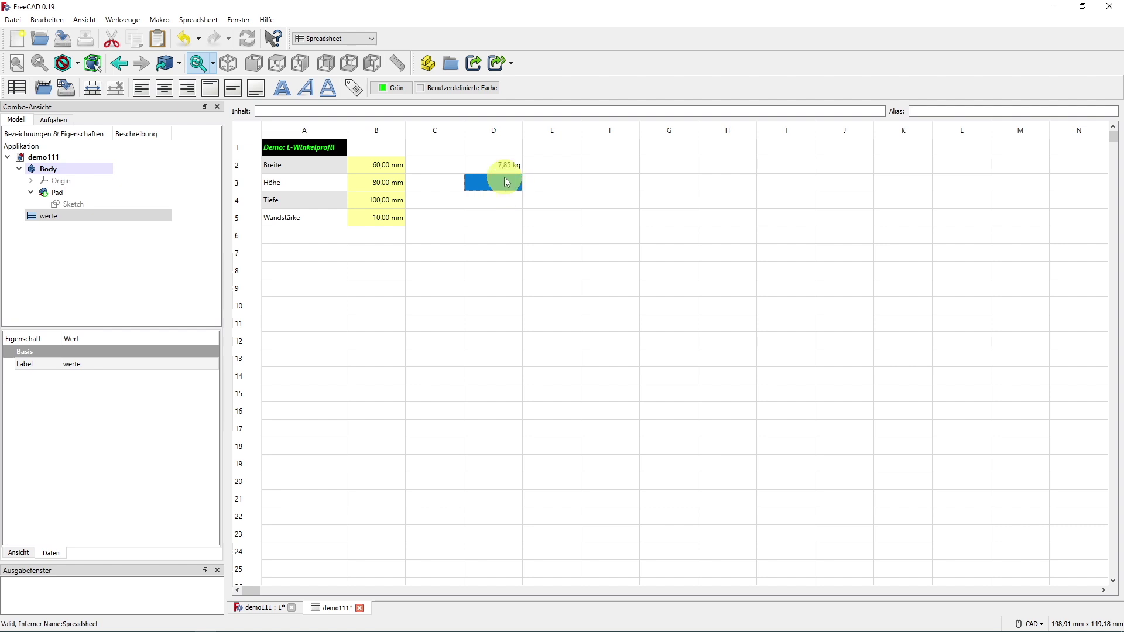
pyautogui.click(383, 109)
pyautogui.write('1')
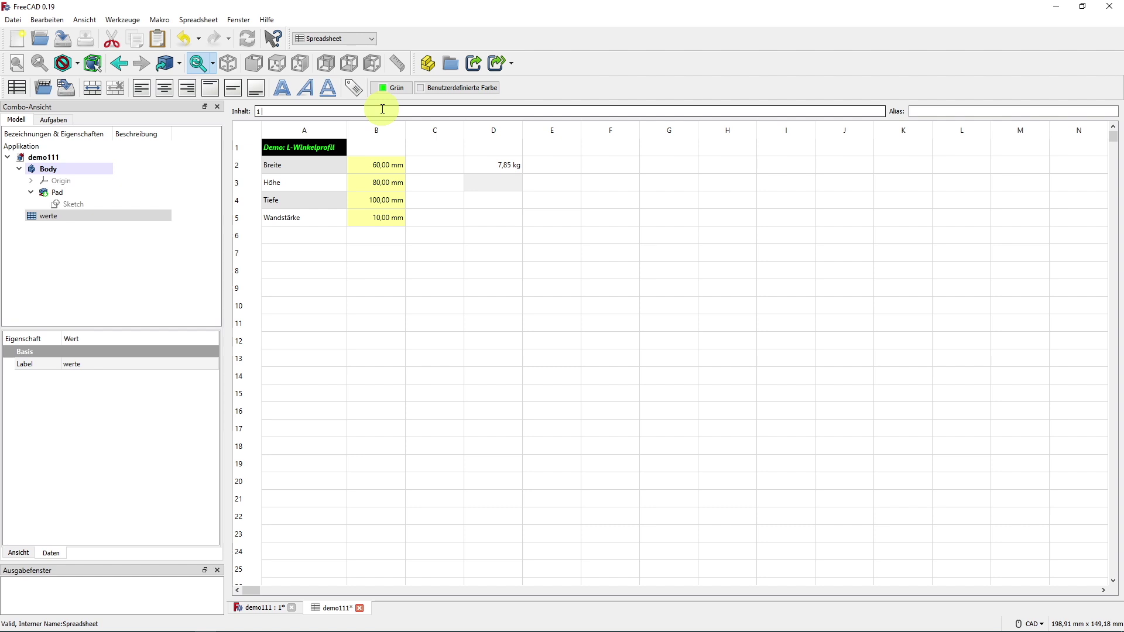
pyautogui.press('Return')
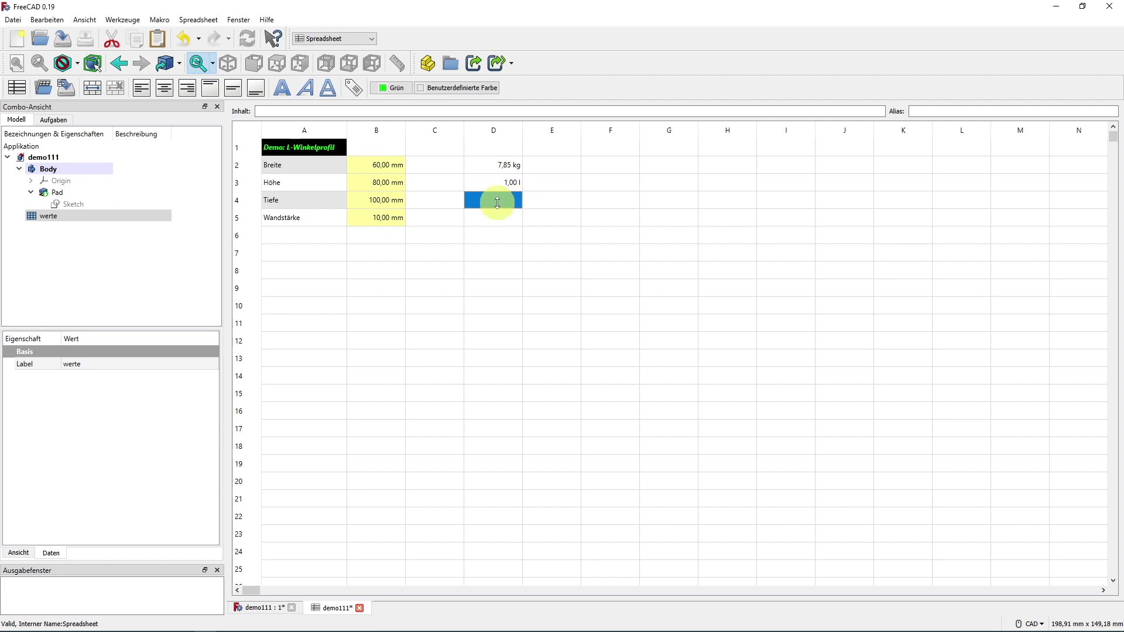
pyautogui.write('=')
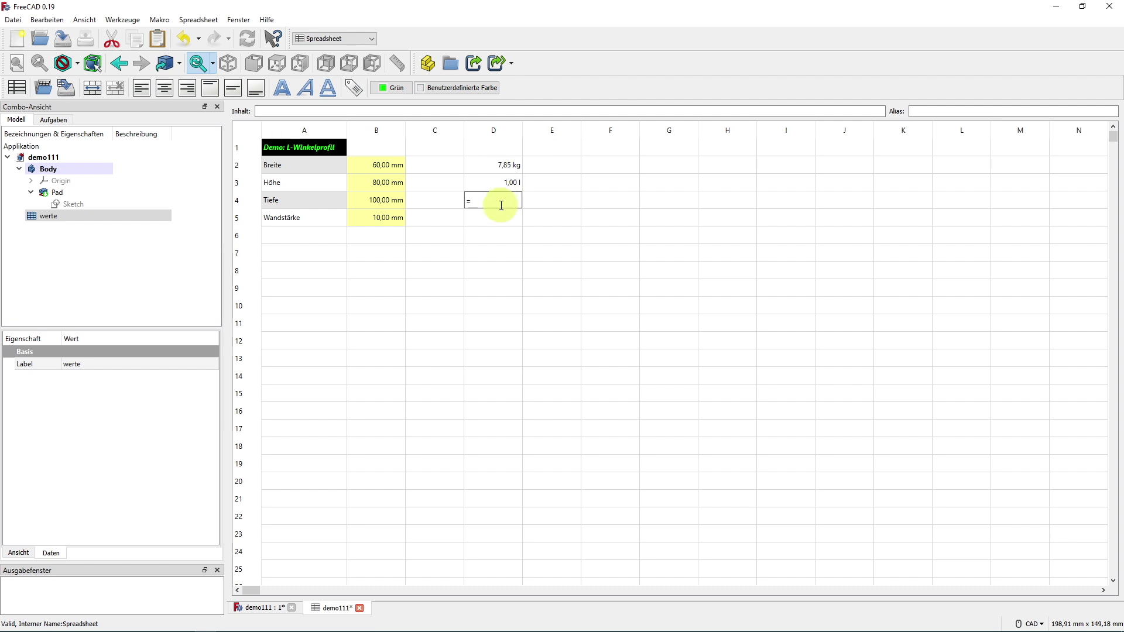
pyautogui.write('D2/D3')
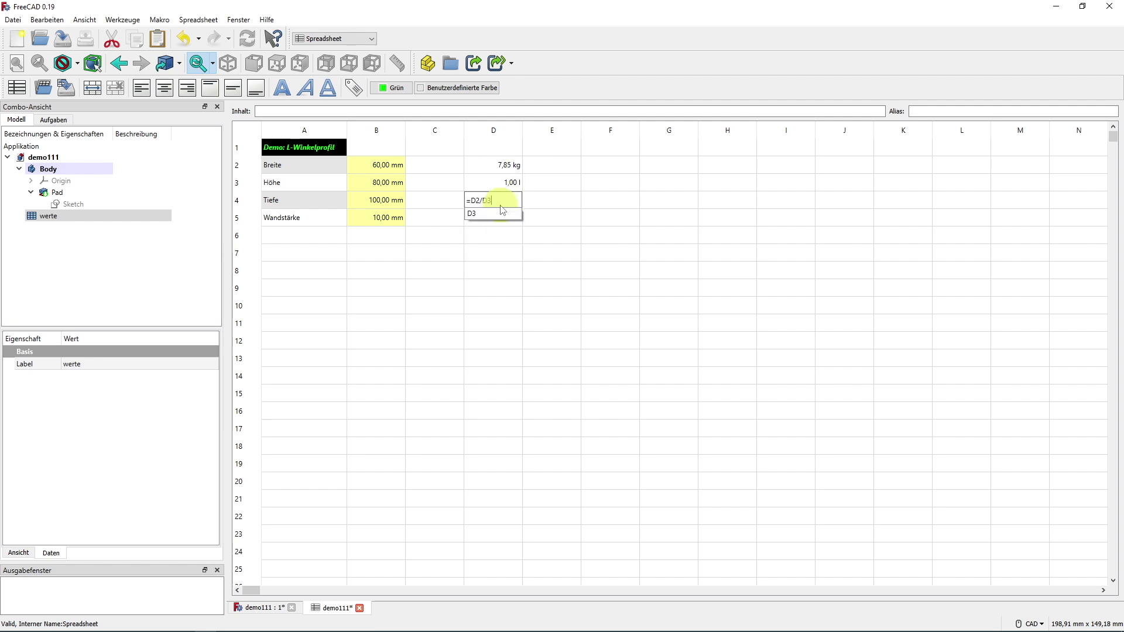
pyautogui.click(503, 212)
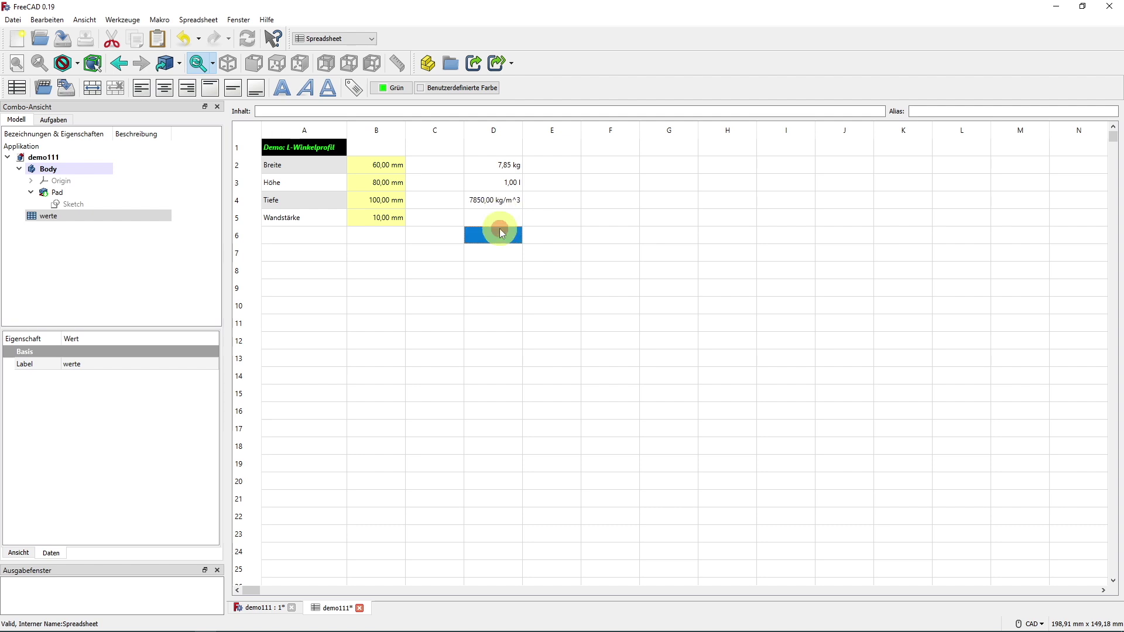
pyautogui.click(500, 200)
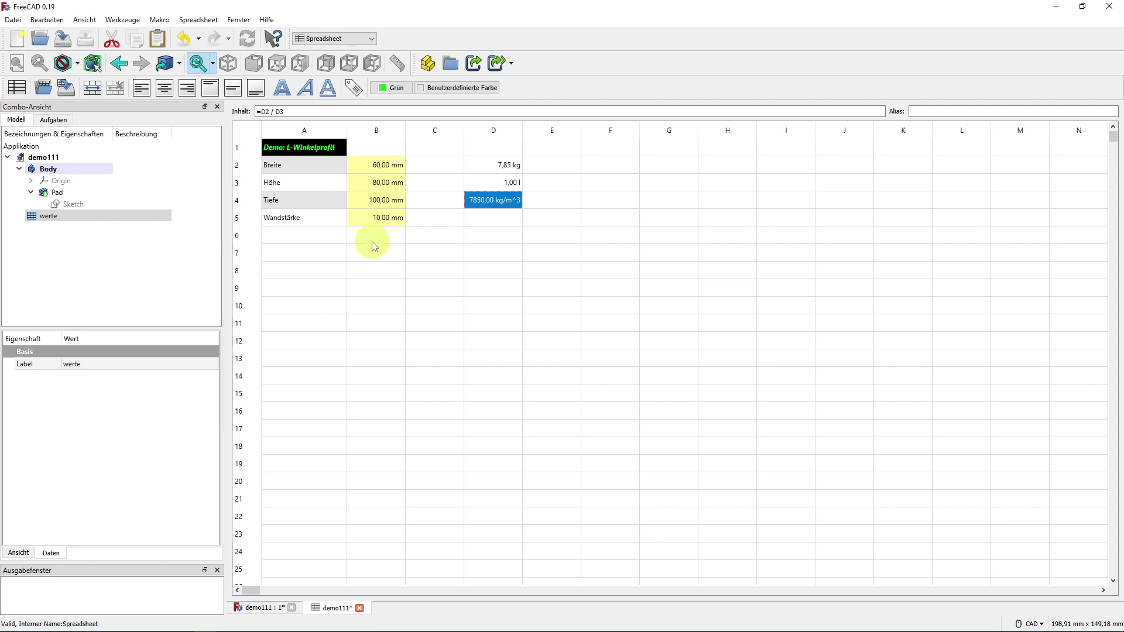
# - Label cell A7 'Volumen'
pyautogui.click(286, 253)
pyautogui.write('Vo')
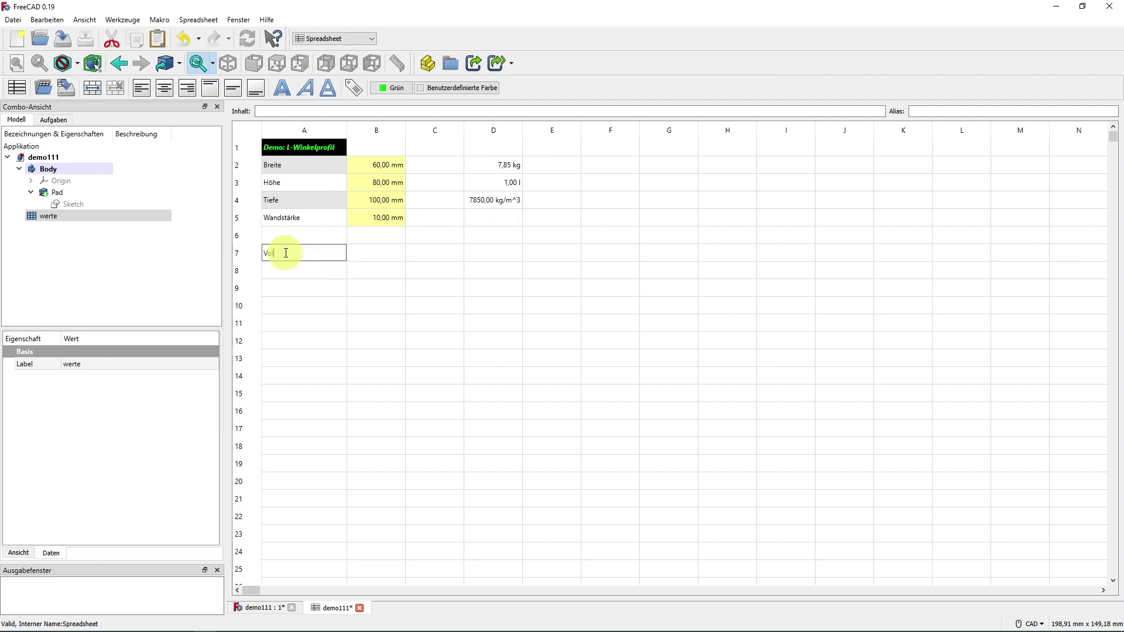
pyautogui.write('lumen')
pyautogui.press('Return')
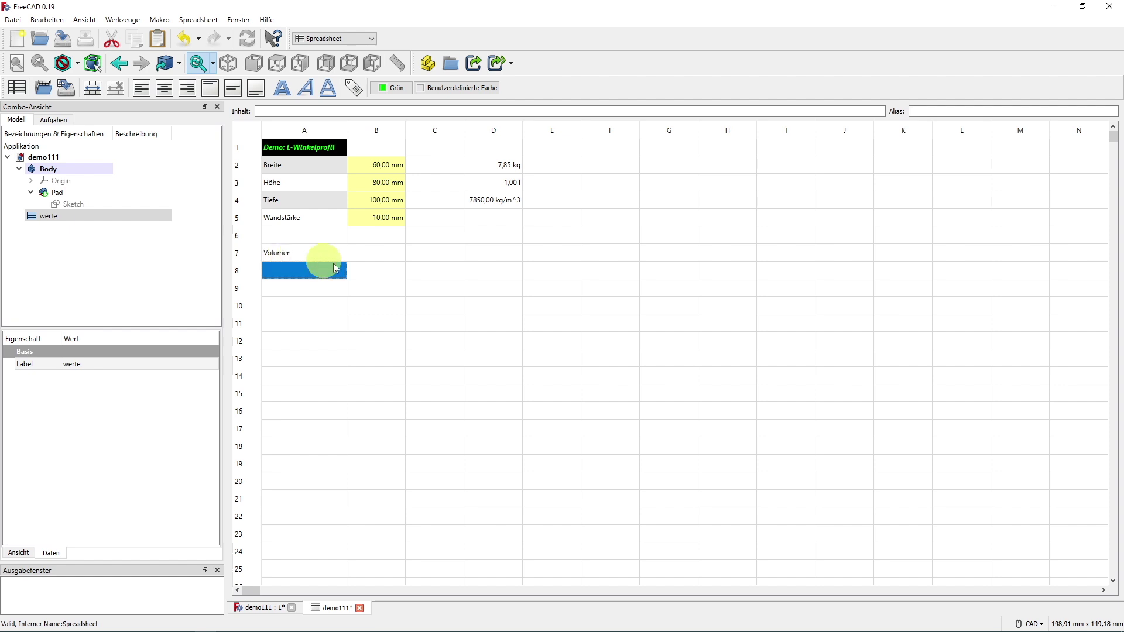
pyautogui.click(381, 252)
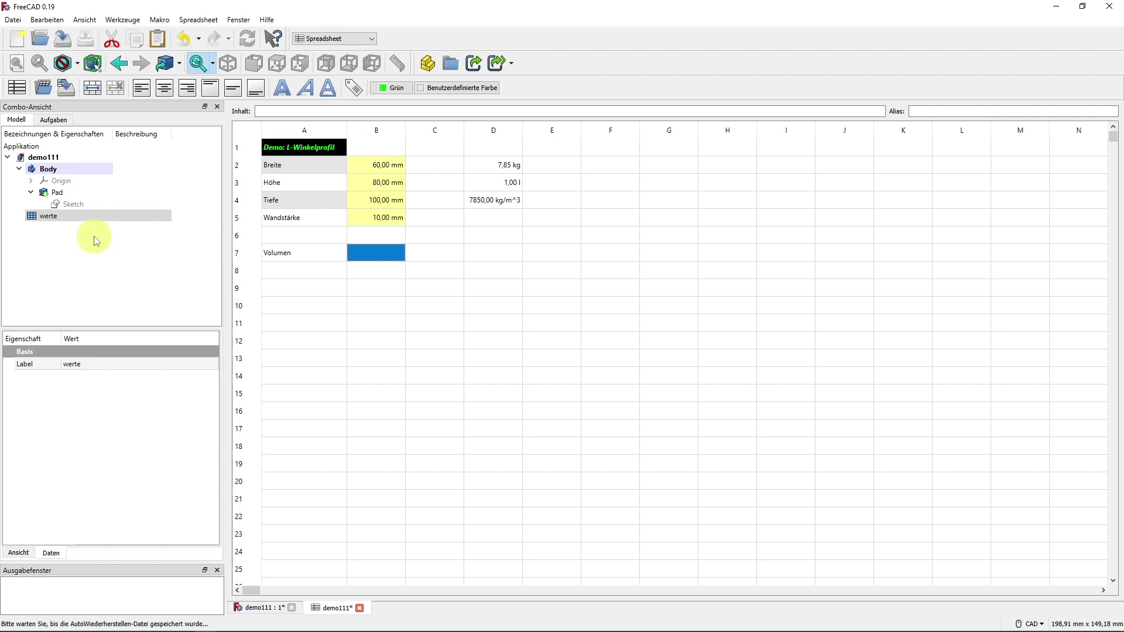
# - Inspect the L-profile sketch, close it, and reopen the werte spreadsheet
pyautogui.doubleClick(81, 204)
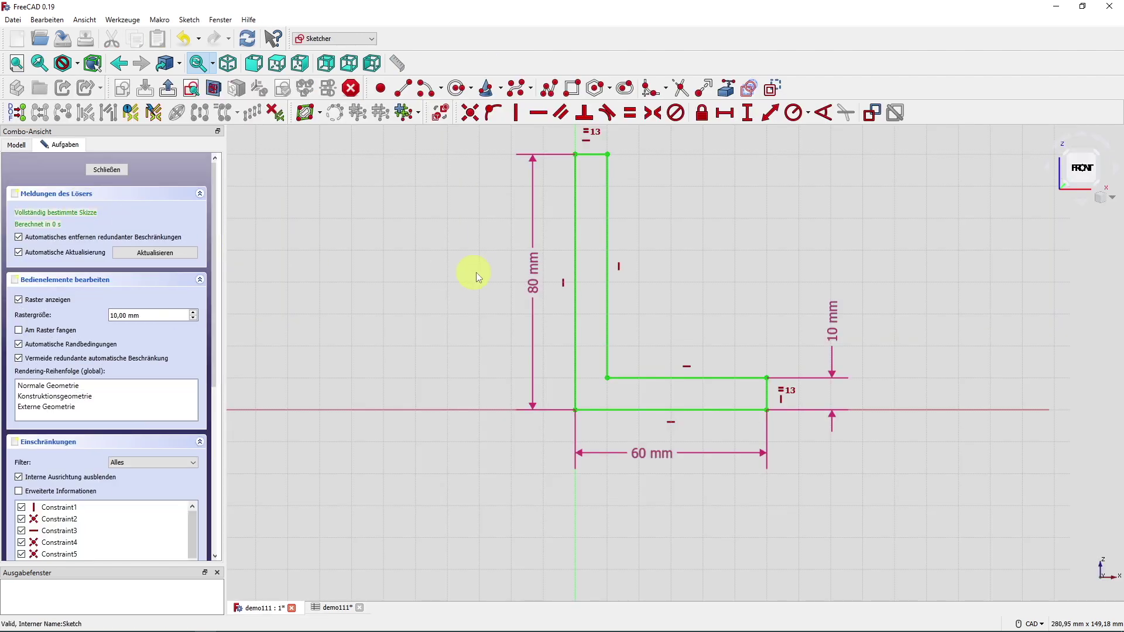
pyautogui.moveTo(476, 272); pyautogui.dragTo(344, 324, button='middle')
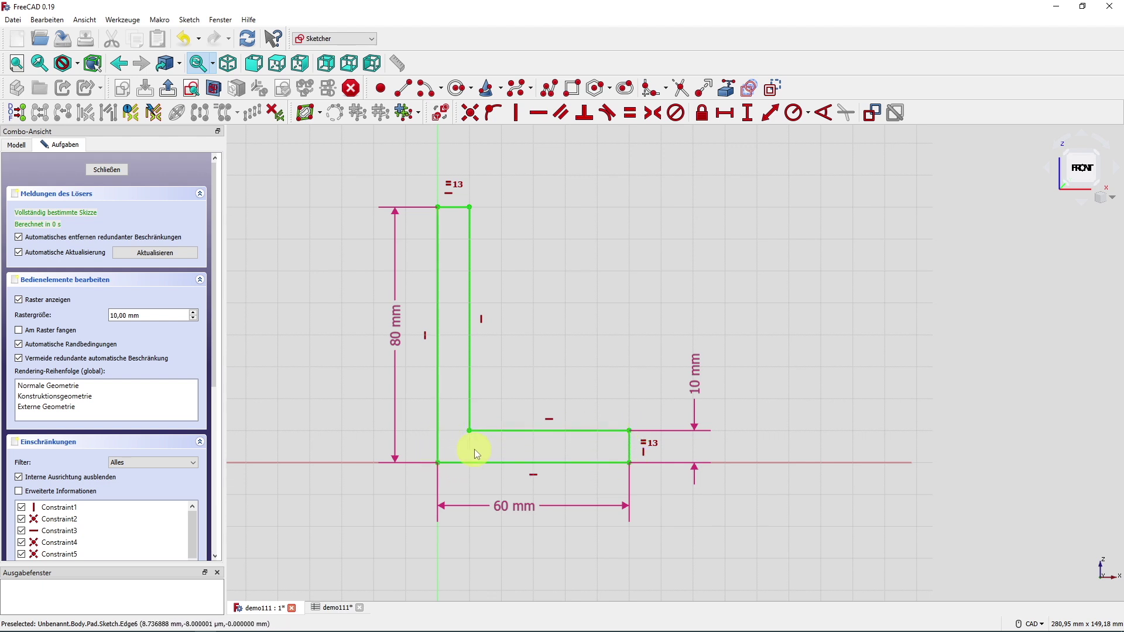
pyautogui.scroll(3, 457, 438)
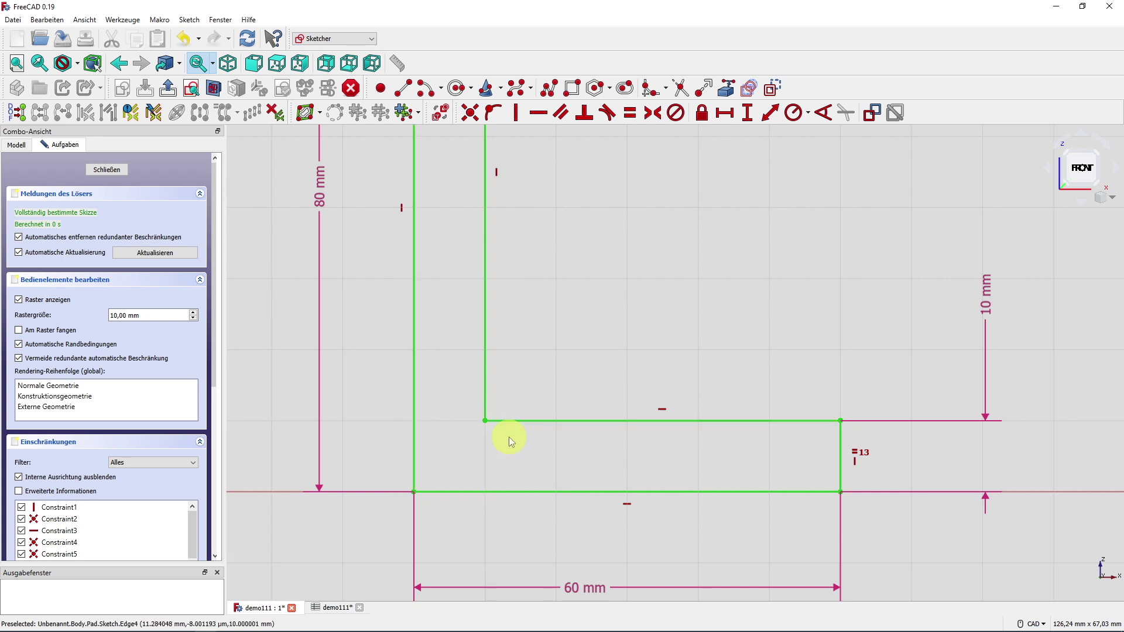
pyautogui.scroll(-3, 508, 437)
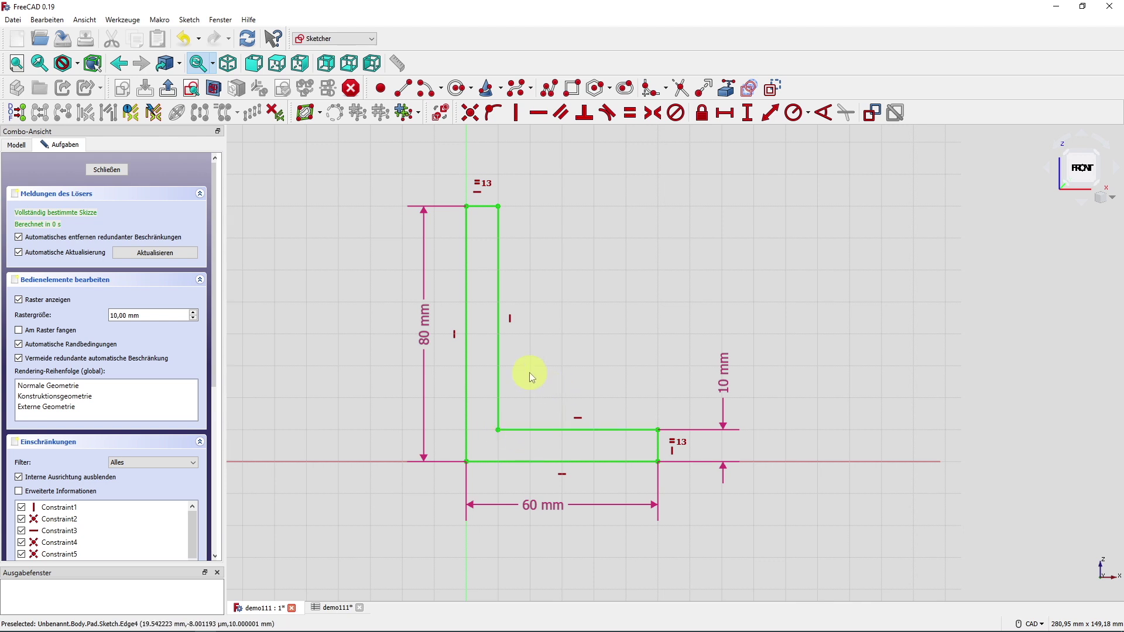
pyautogui.click(111, 171)
pyautogui.doubleClick(83, 237)
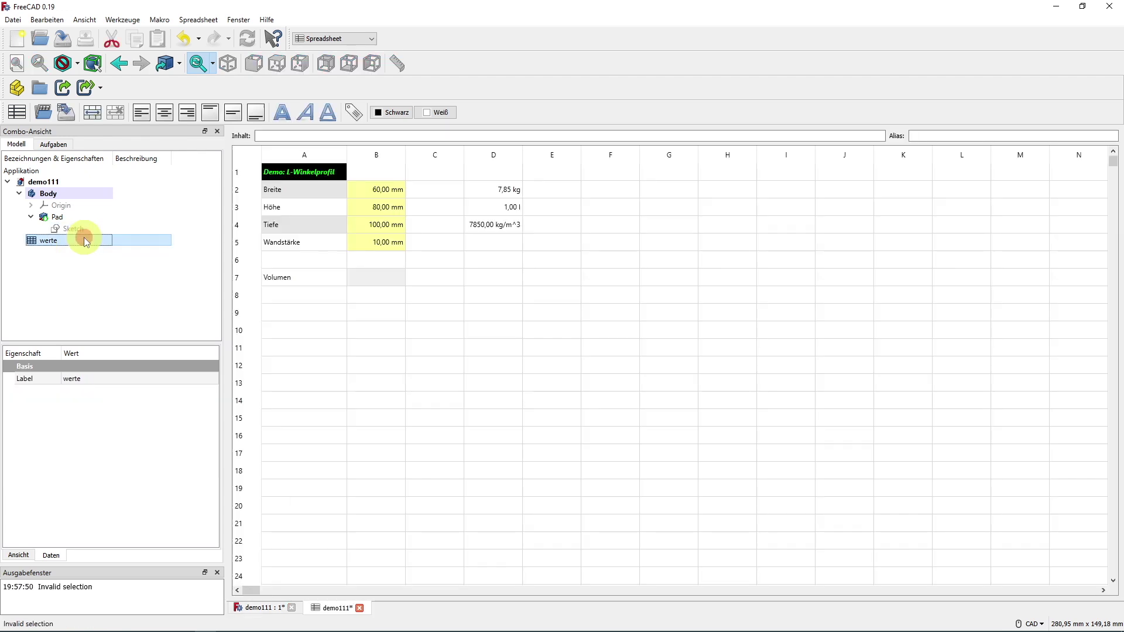
# - Enter the cross-section formula =(hoehe*wand+(breite-wand)*wand) in B7
pyautogui.click(378, 279)
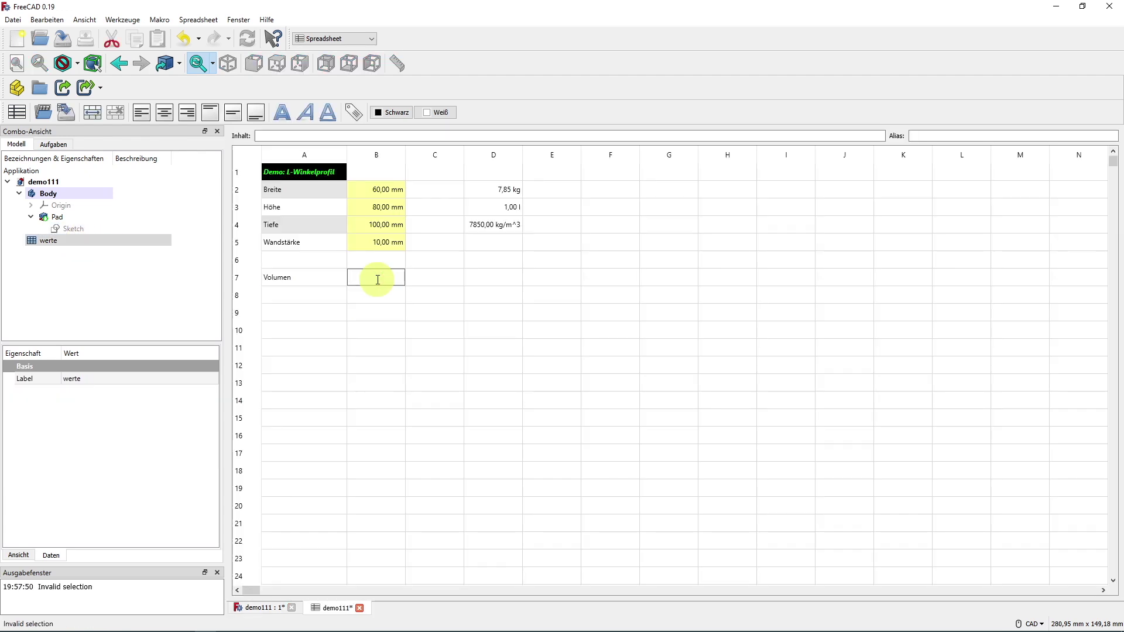
pyautogui.write('=(')
pyautogui.write('ho')
pyautogui.press('Down')
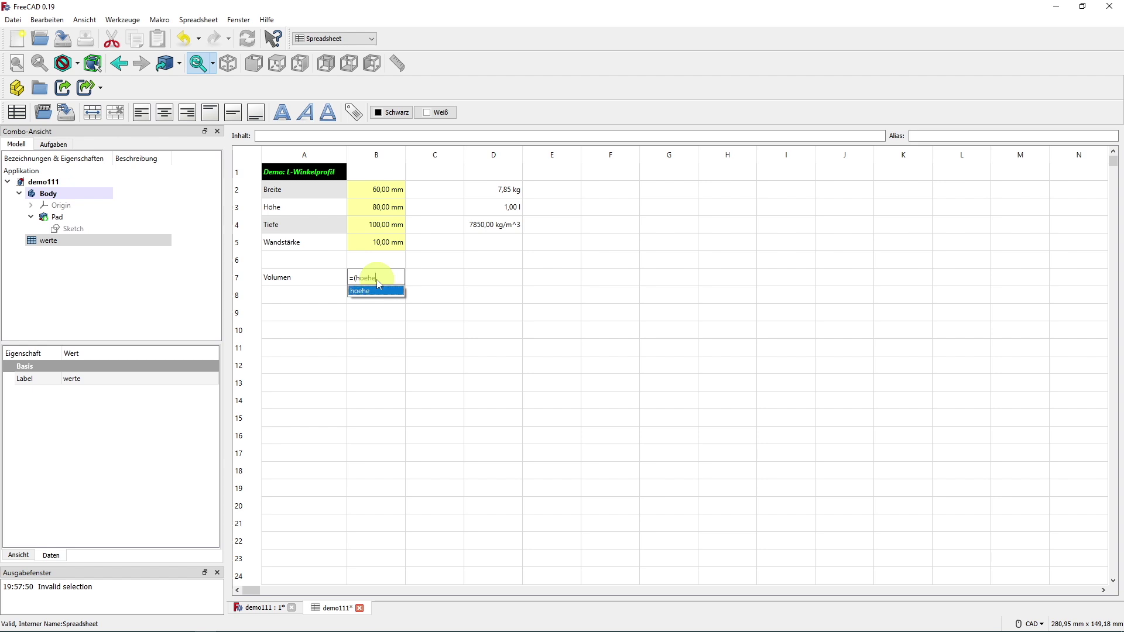
pyautogui.press('Return')
pyautogui.write('*w')
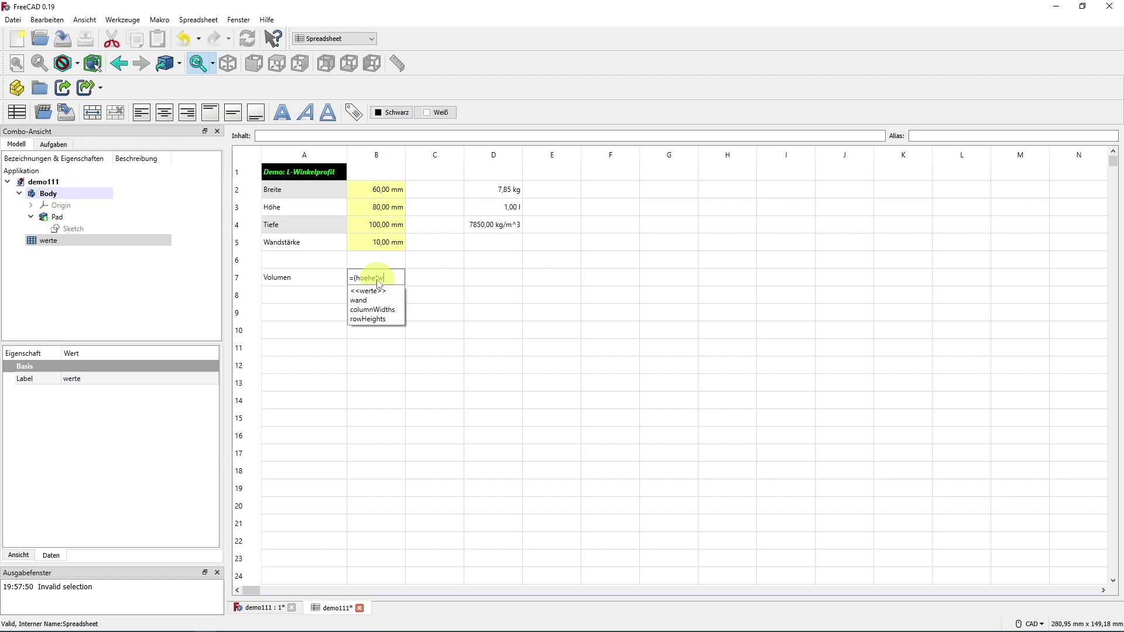
pyautogui.write('and)')
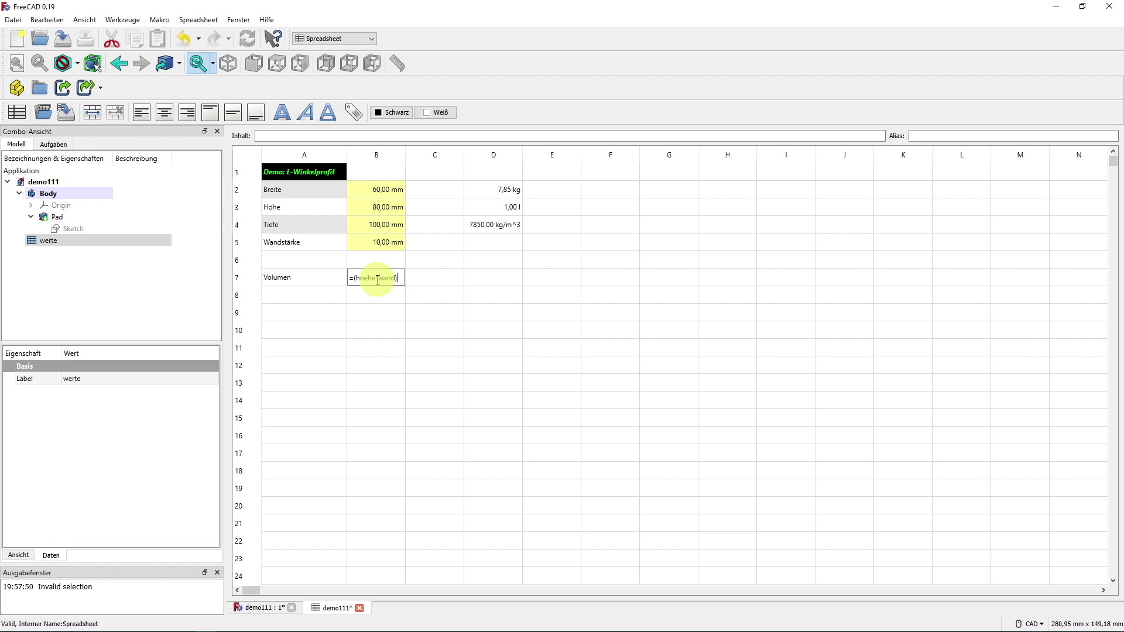
pyautogui.write('+')
pyautogui.write('(')
pyautogui.write('bre')
pyautogui.write('ite')
pyautogui.write('-w')
pyautogui.write('and)')
pyautogui.write('*wand')
pyautogui.press('Return')
pyautogui.press('Return')
# - Extend the B7 formula to multiply by tiefe, giving a volume of 130,00 ml
pyautogui.click(377, 278)
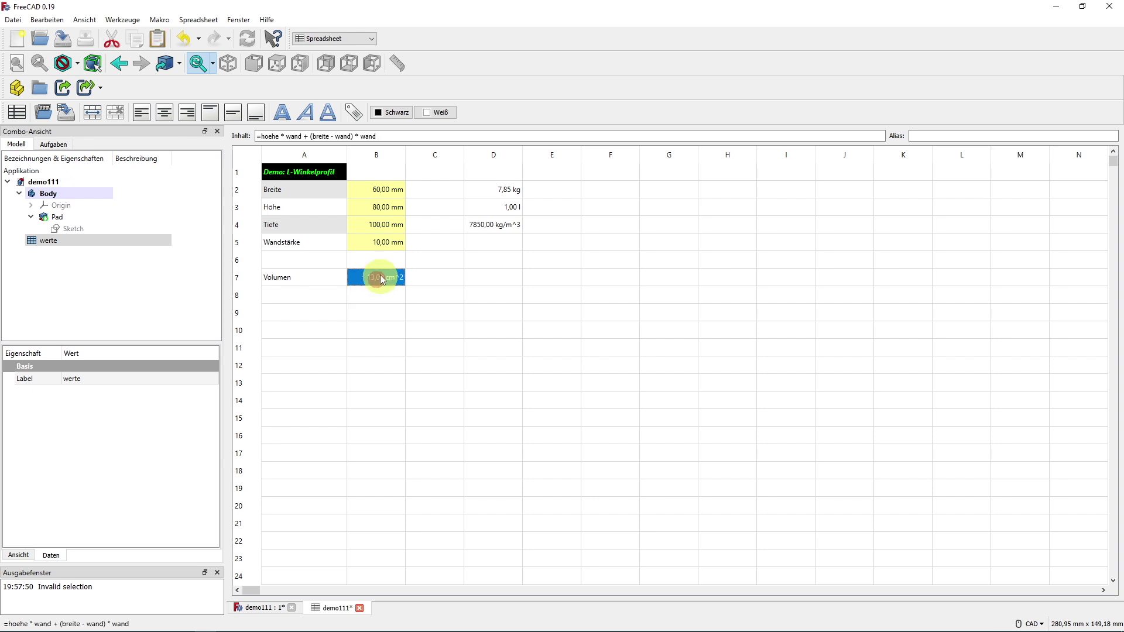
pyautogui.click(287, 137)
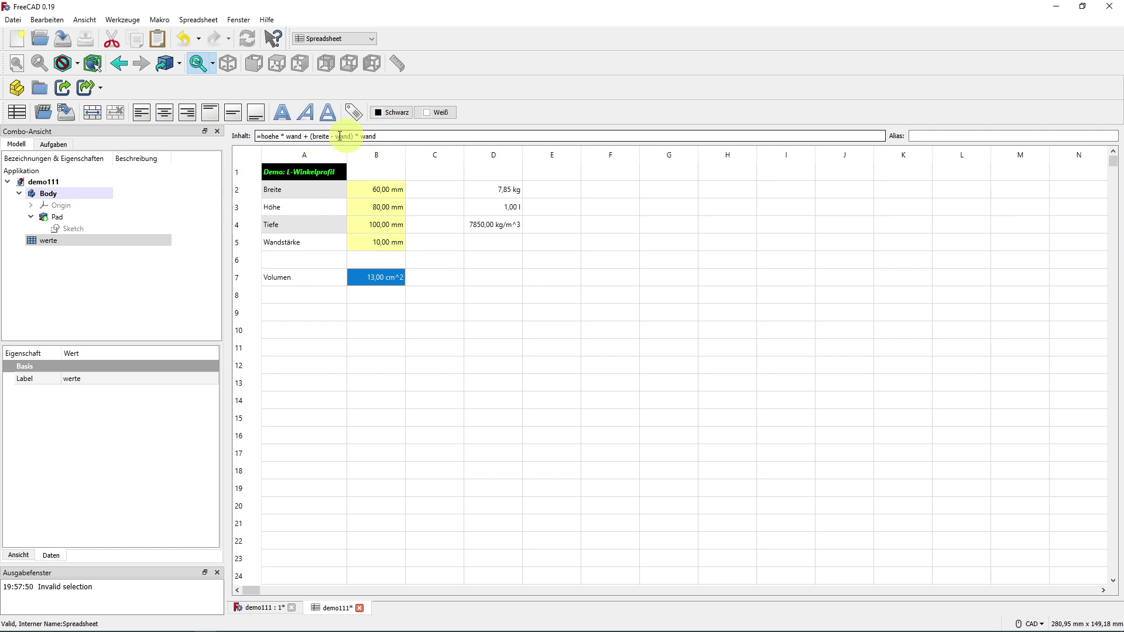
pyautogui.click(263, 136)
pyautogui.write('(')
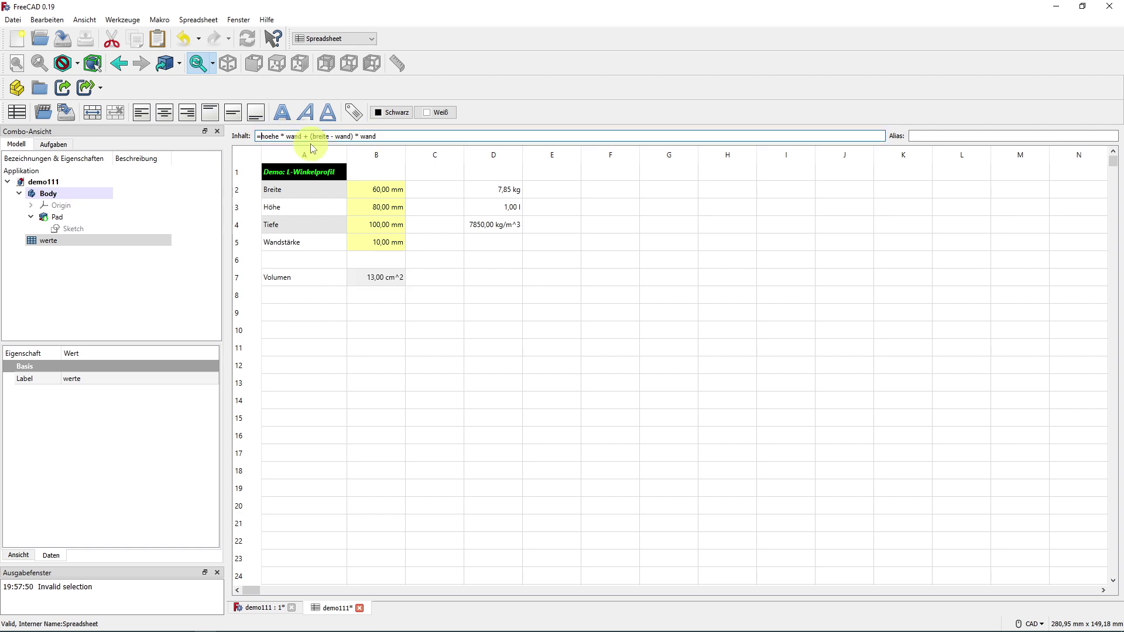
pyautogui.click(384, 136)
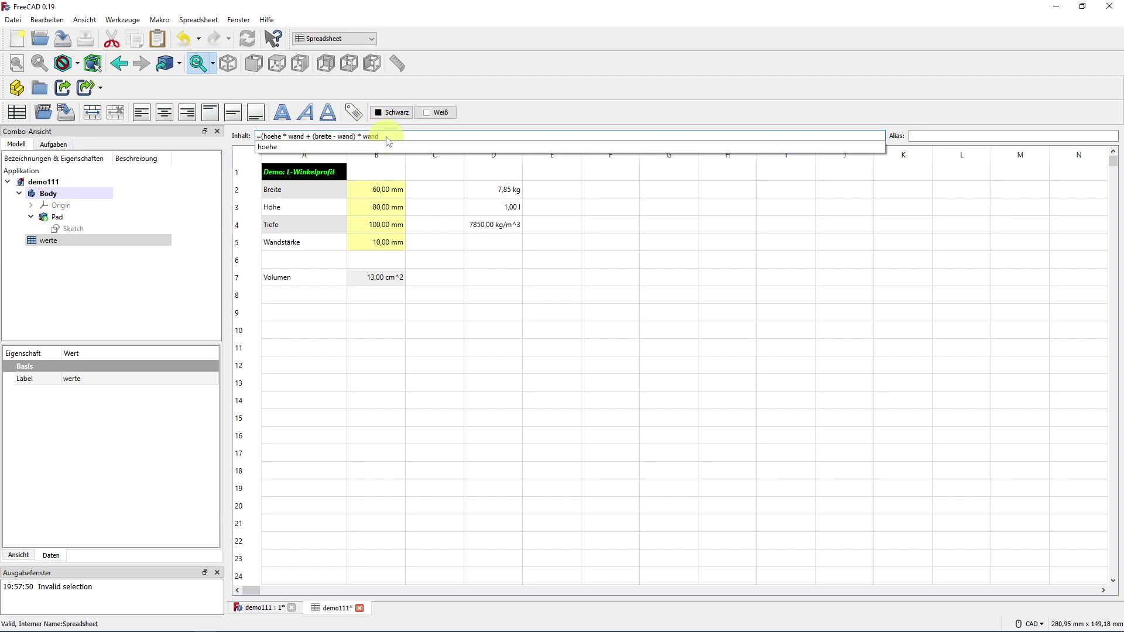
pyautogui.write(')*tiefe')
pyautogui.press('Return')
pyautogui.press('Return')
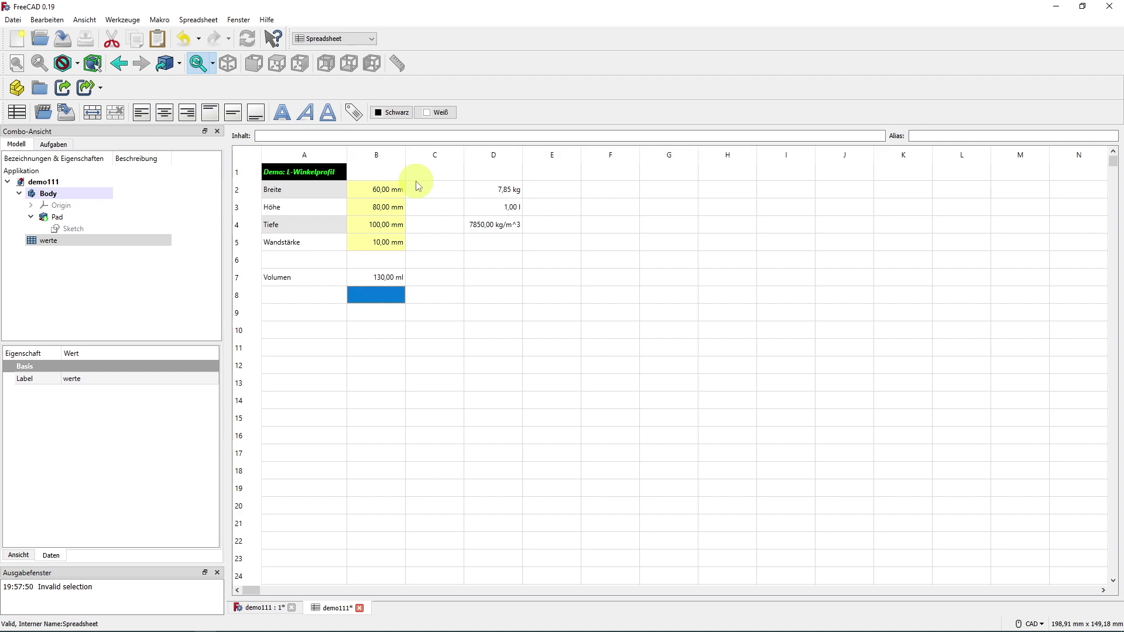
pyautogui.click(384, 281)
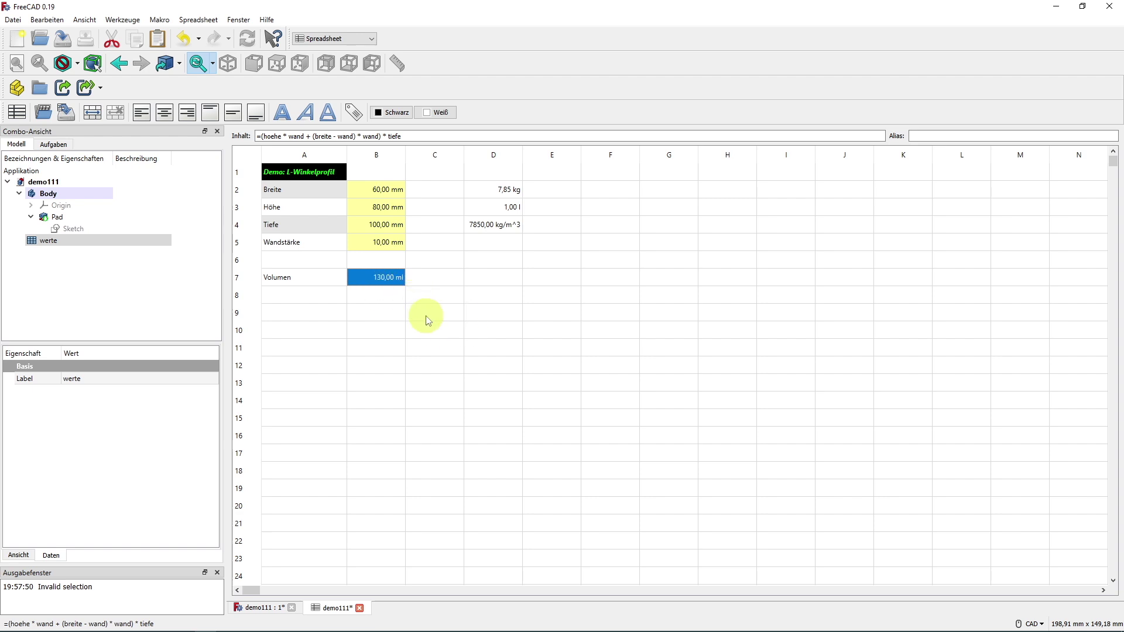
pyautogui.click(322, 299)
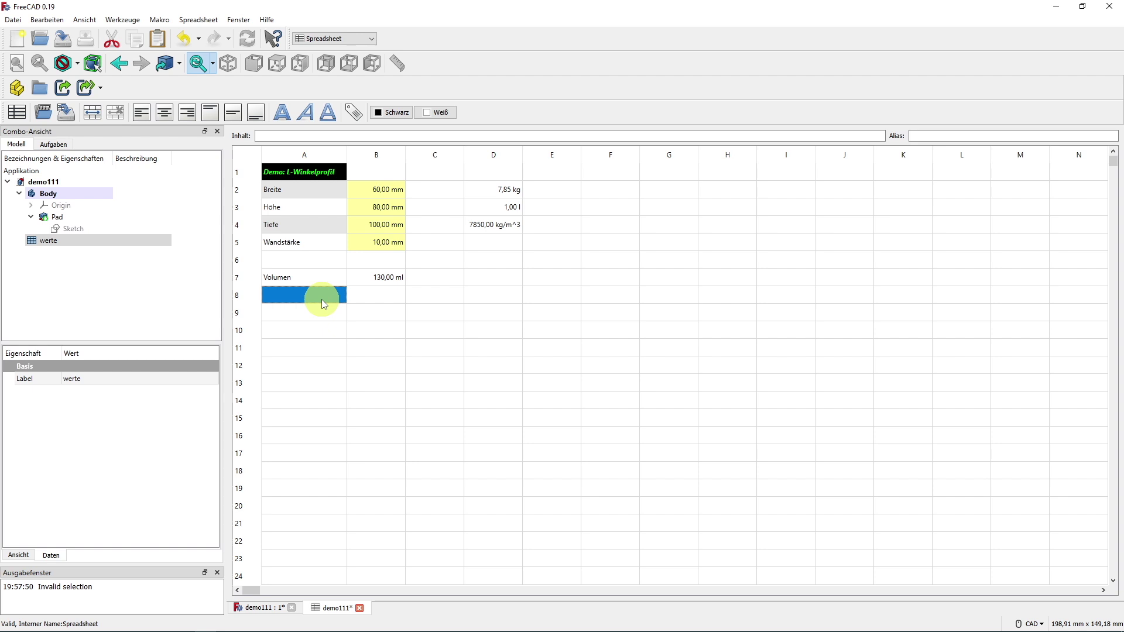
# - Label A8 'Masse' and enter =B7*D4 in B8, giving 1,02 kg
pyautogui.write('Masse')
pyautogui.press('Return')
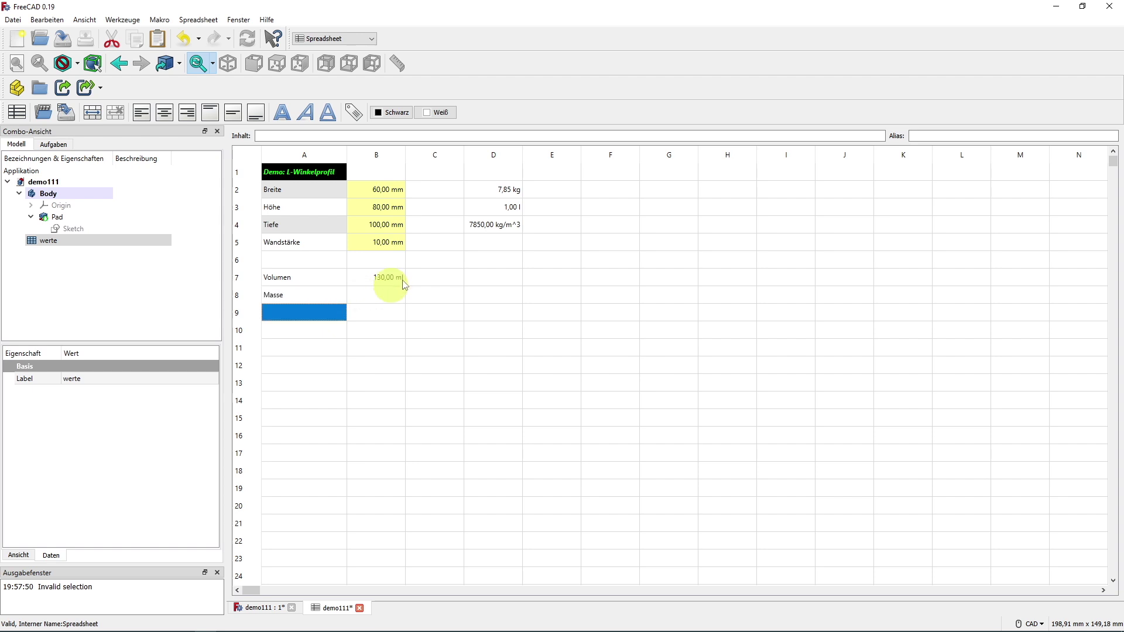
pyautogui.click(511, 227)
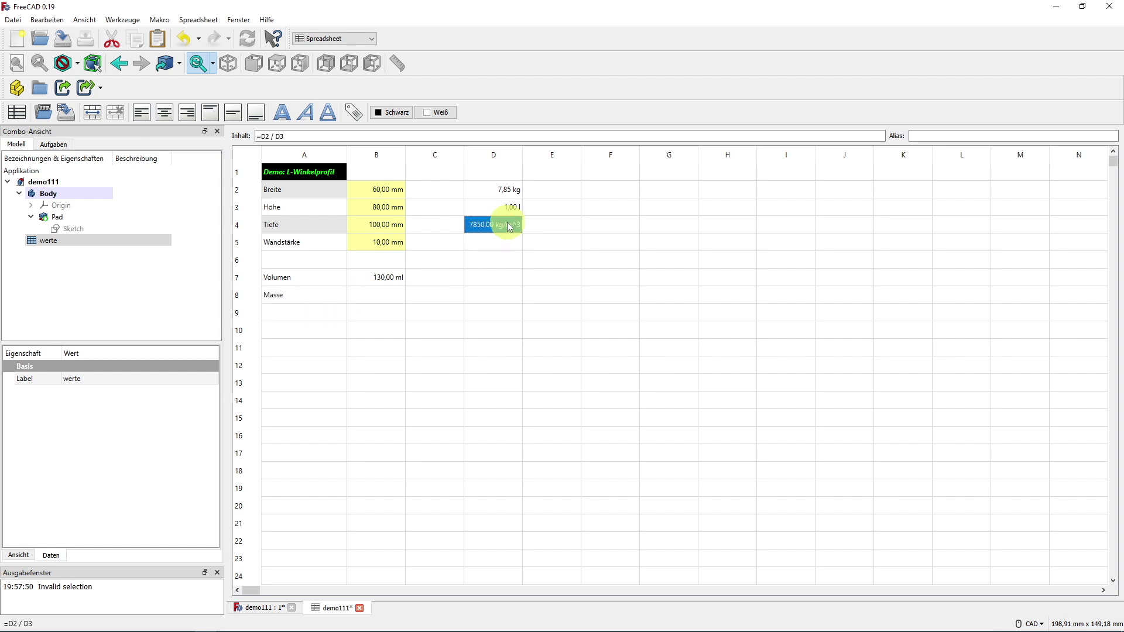
pyautogui.click(377, 285)
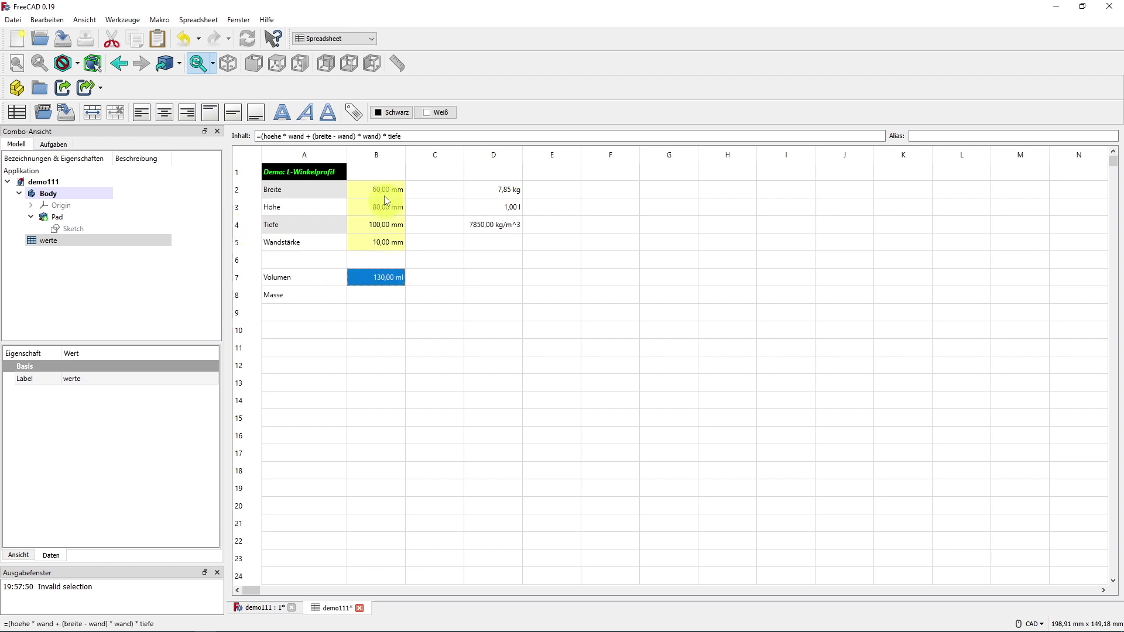
pyautogui.click(373, 296)
pyautogui.write('=')
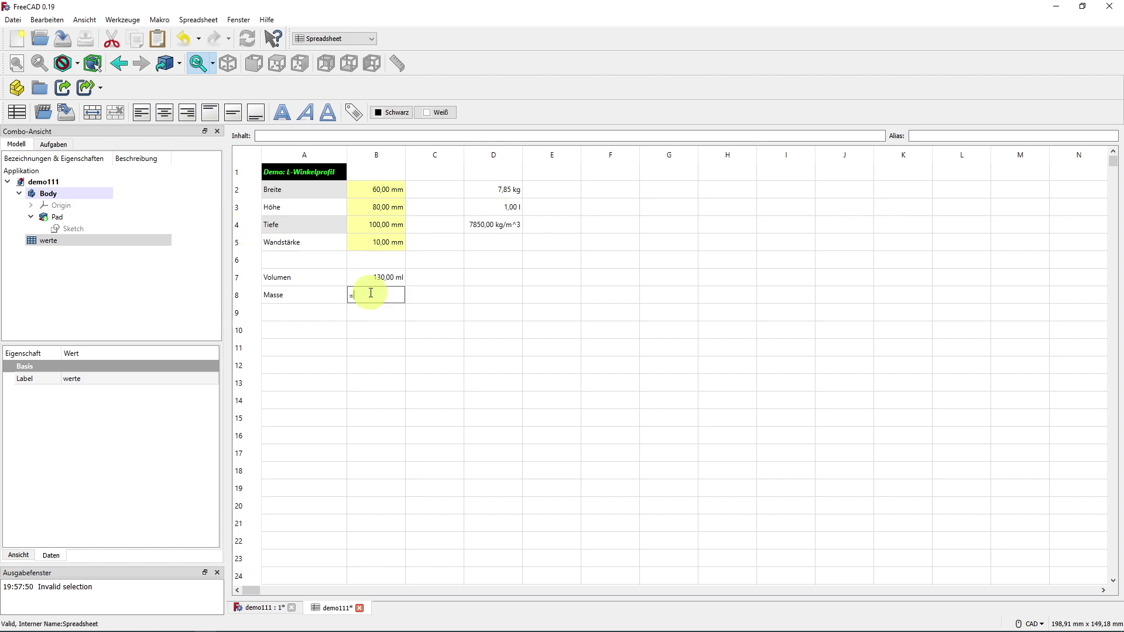
pyautogui.write('B7*')
pyautogui.write('D4')
pyautogui.press('Return')
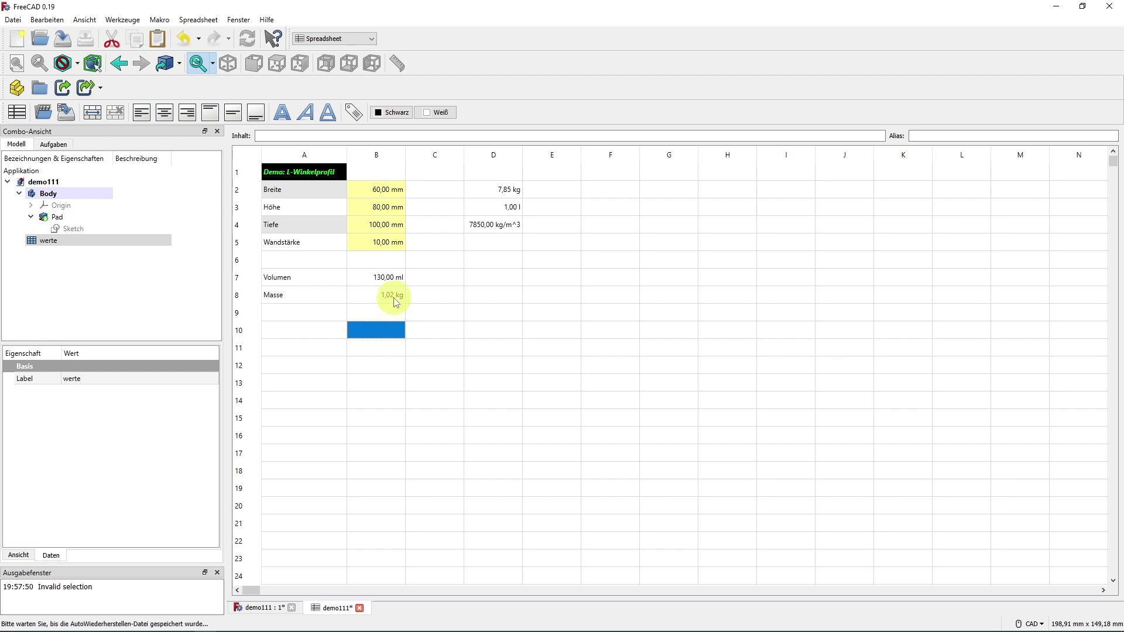
pyautogui.click(394, 296)
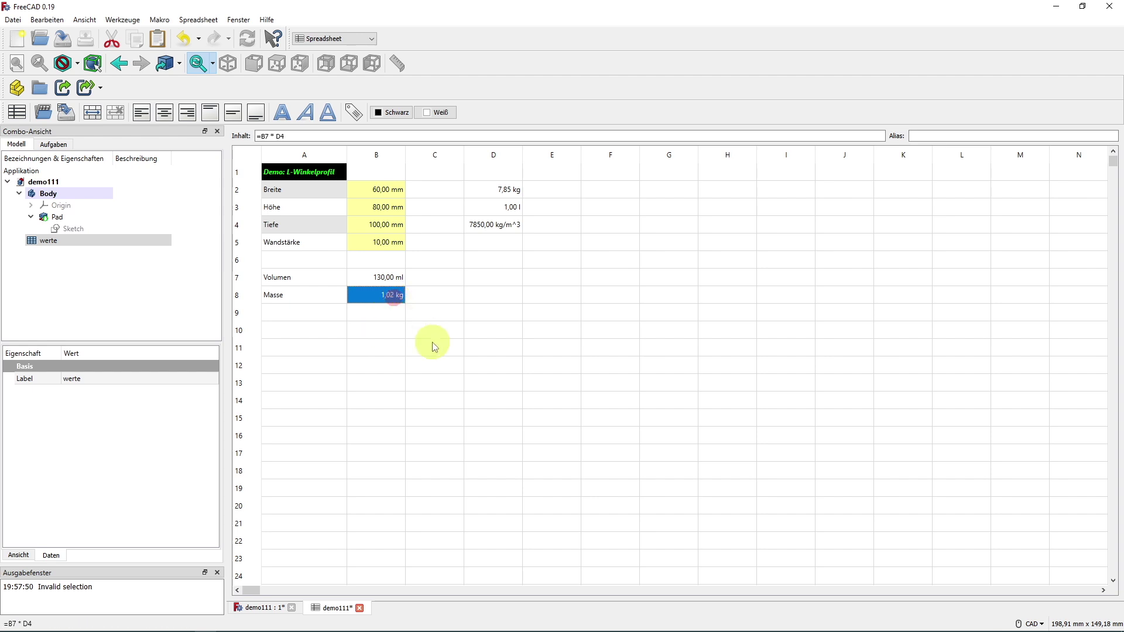
# - Check the L-profile sketch in the 3D view, then reopen the werte spreadsheet
pyautogui.click(266, 609)
pyautogui.doubleClick(69, 229)
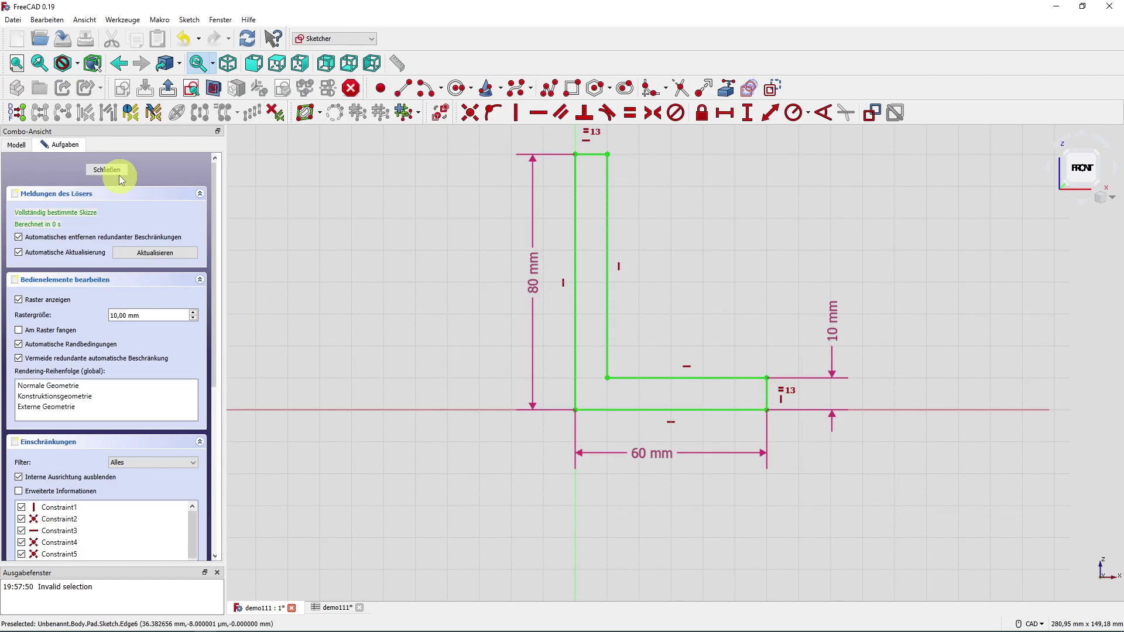
pyautogui.click(117, 171)
pyautogui.doubleClick(69, 244)
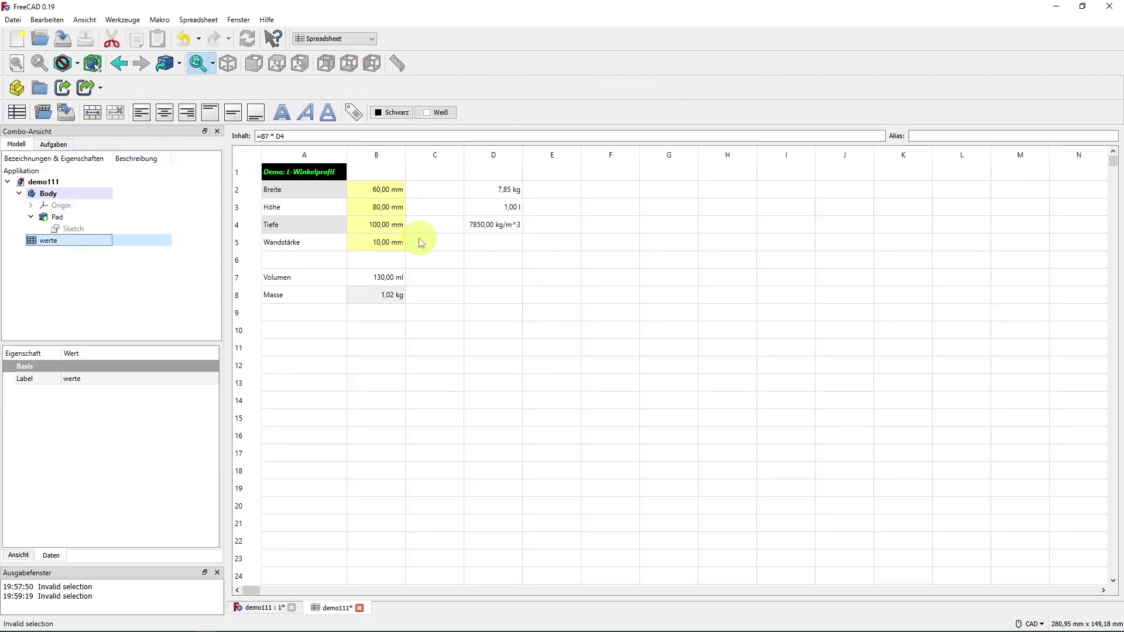
pyautogui.doubleClick(378, 240)
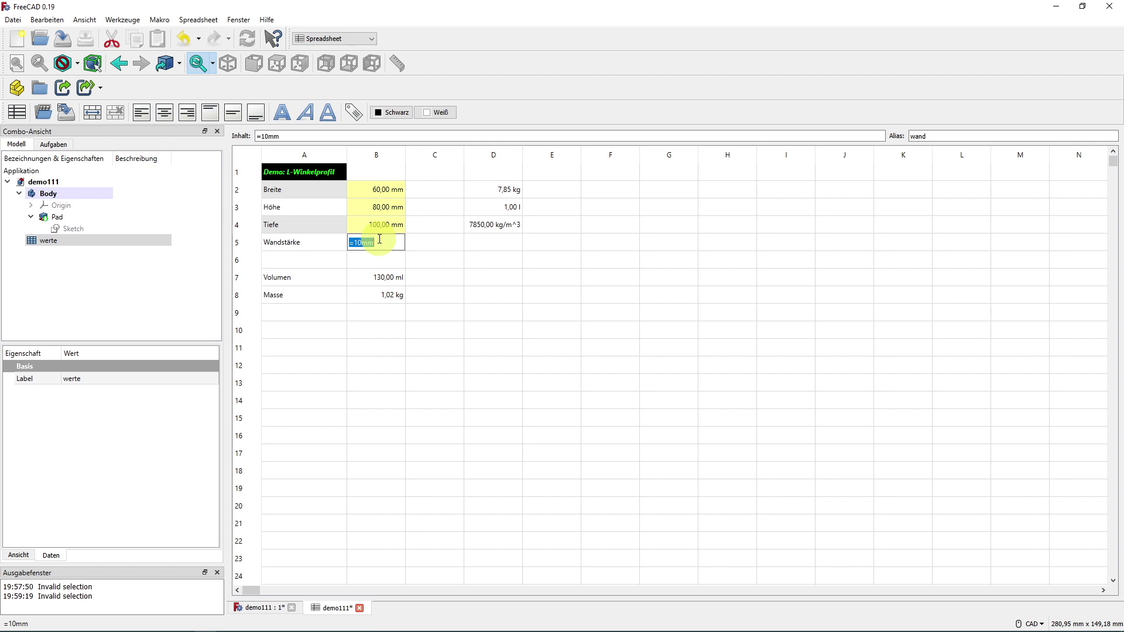
# - Change the wall thickness in B5 to 6 mm, giving 80,40 ml and 631,14 g
pyautogui.write('6mm')
pyautogui.press('Return')
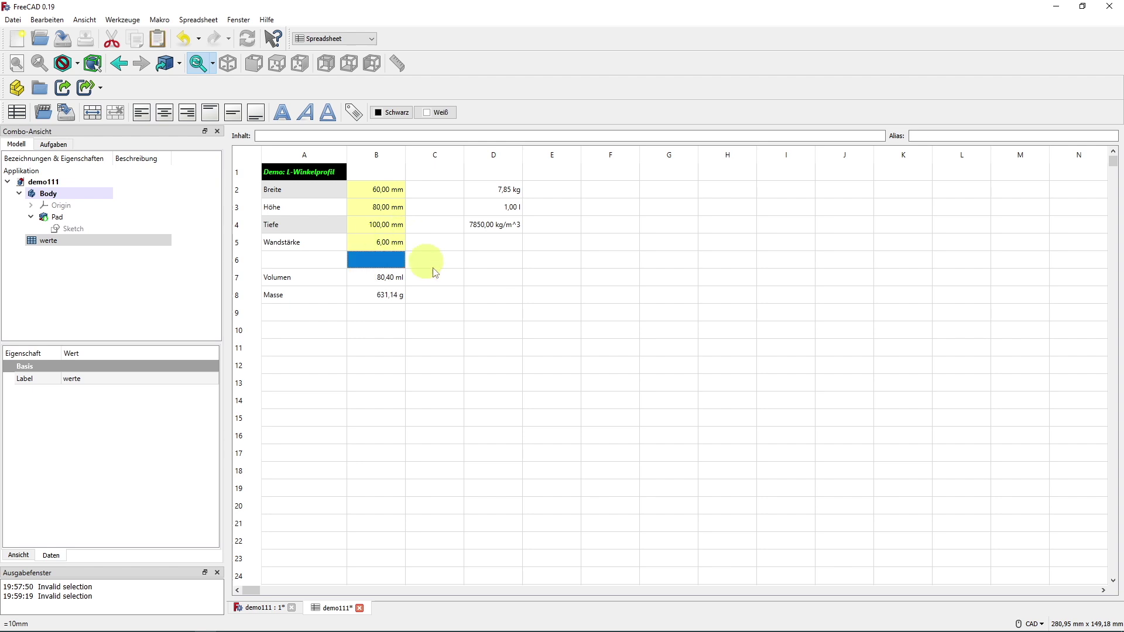
pyautogui.click(433, 312)
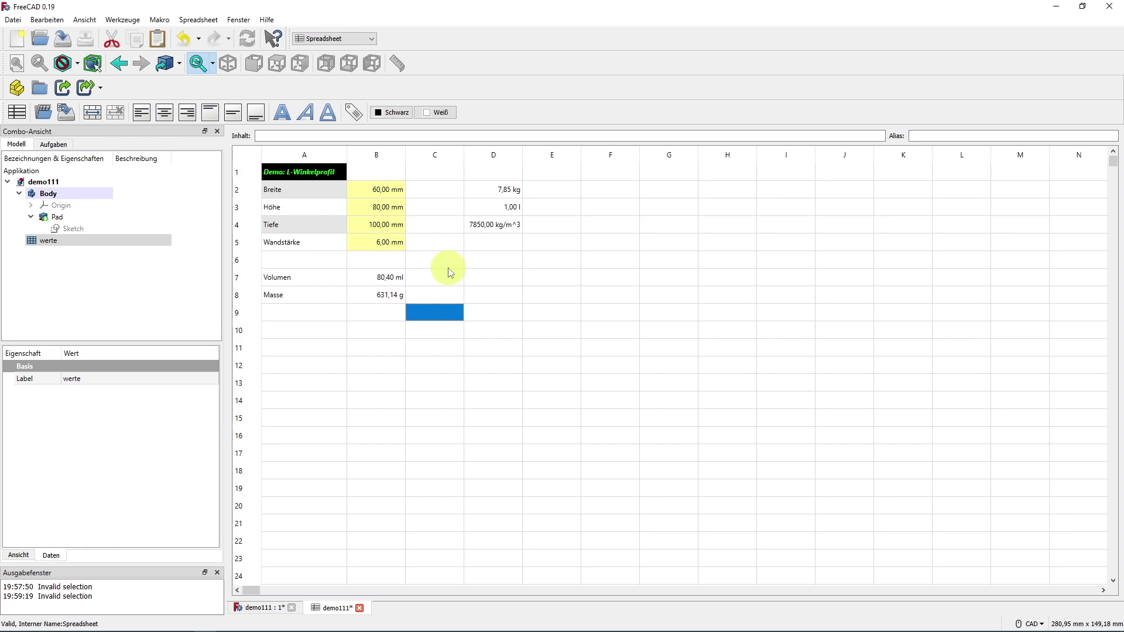
# - Format the Volumen and Masse rows (A7:B8) as italic red text
pyautogui.moveTo(321, 280)
pyautogui.mouseDown()
pyautogui.moveTo(336, 295)
pyautogui.moveTo(383, 296)
pyautogui.mouseUp()
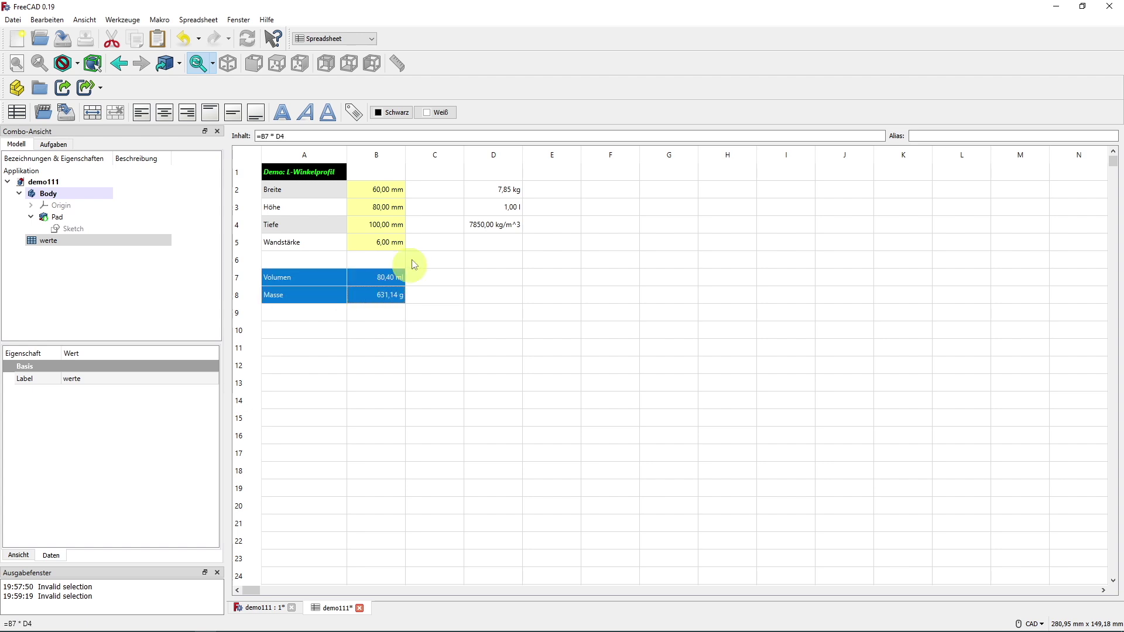
pyautogui.click(307, 113)
pyautogui.click(379, 114)
pyautogui.click(407, 128)
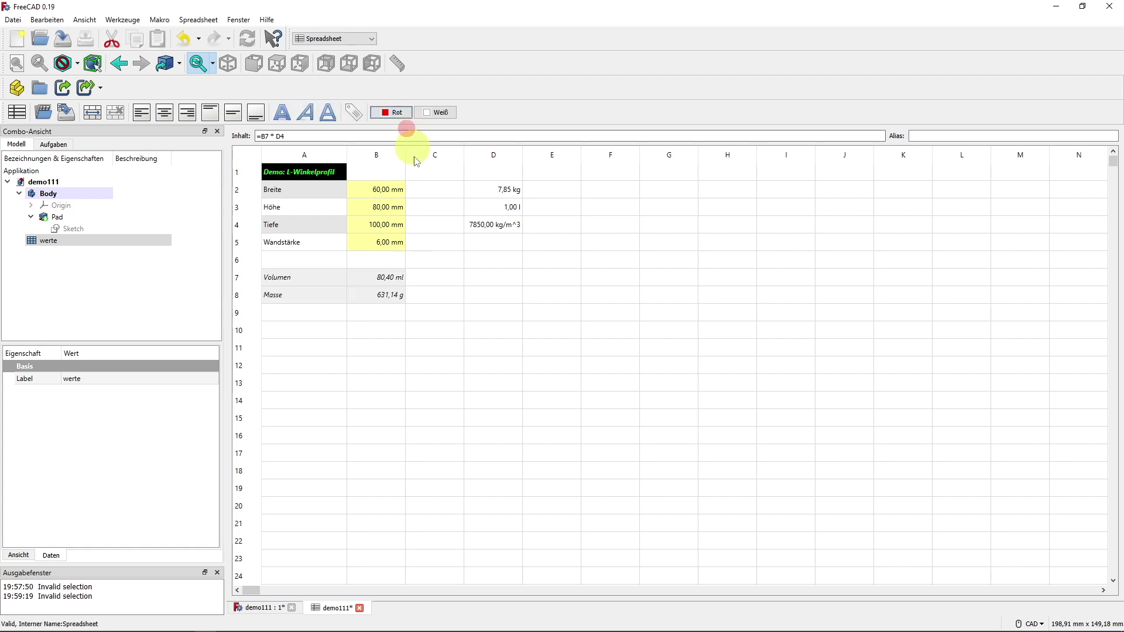
pyautogui.click(438, 330)
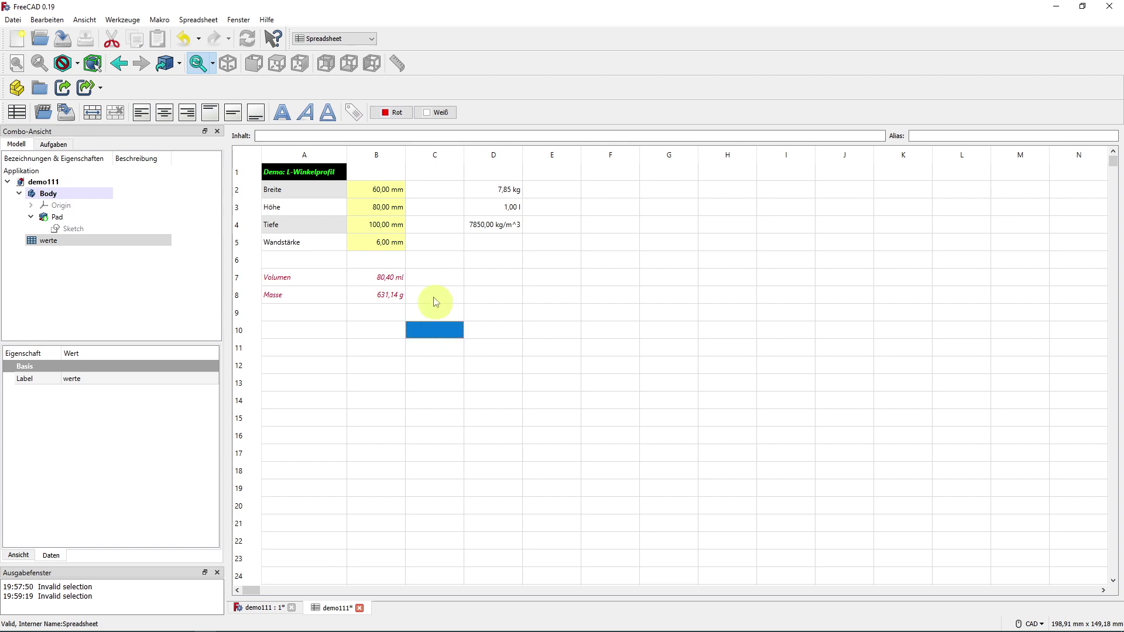
pyautogui.click(437, 279)
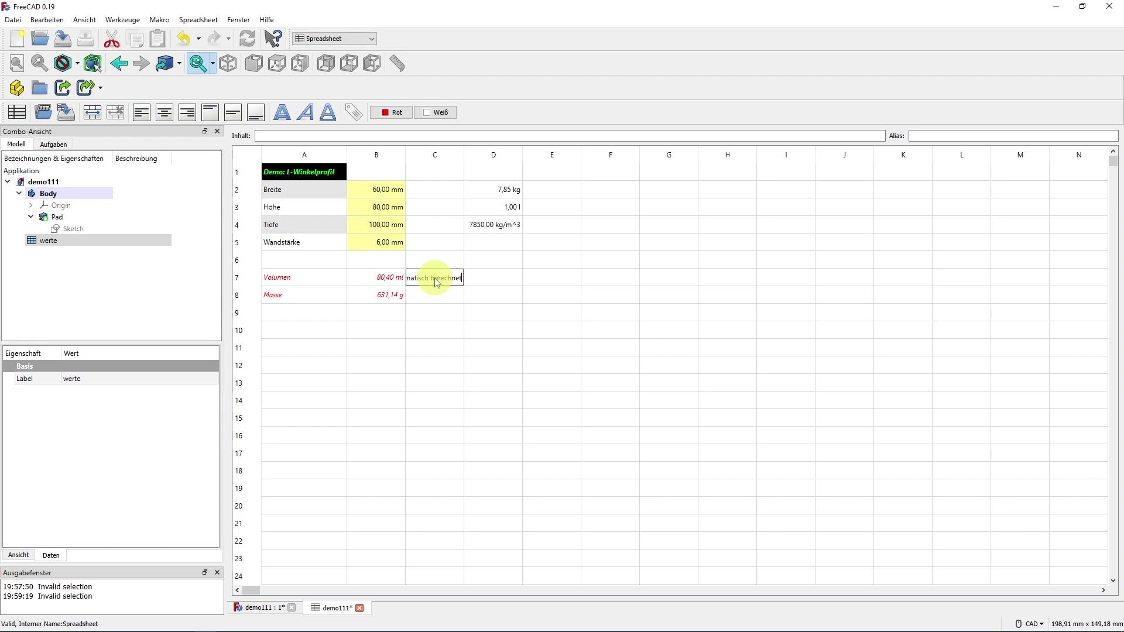
# - Add the note 'wird automatisch berechnet' in C7 and widen column C to fit it
pyautogui.press('Return')
pyautogui.press('Return')
pyautogui.press('Return')
pyautogui.press('Return')
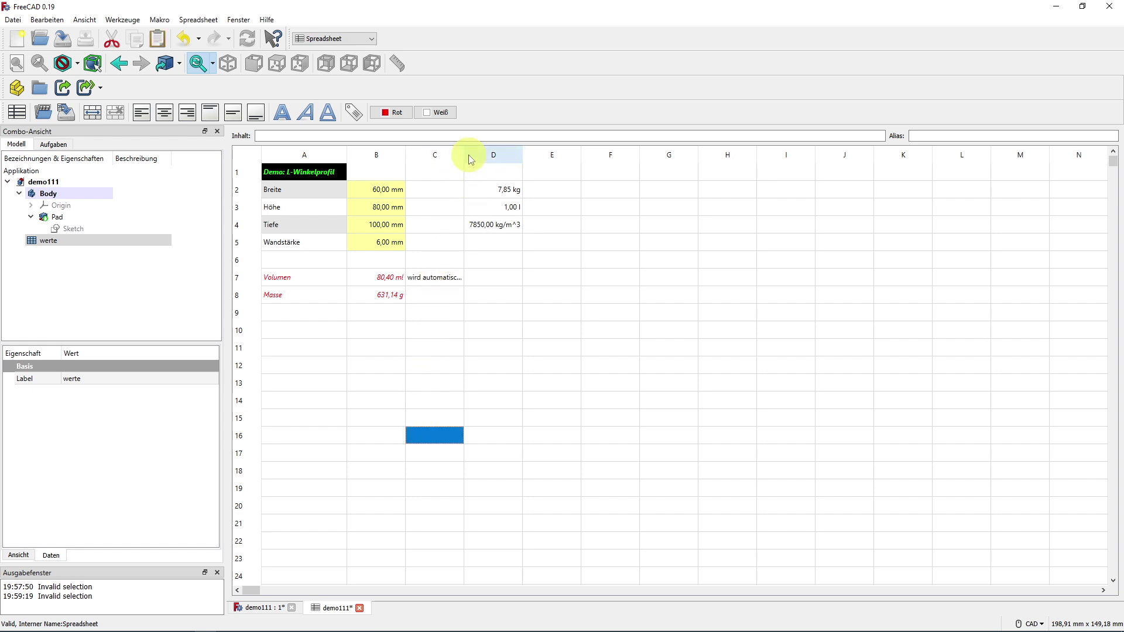
pyautogui.moveTo(466, 155); pyautogui.dragTo(514, 155)
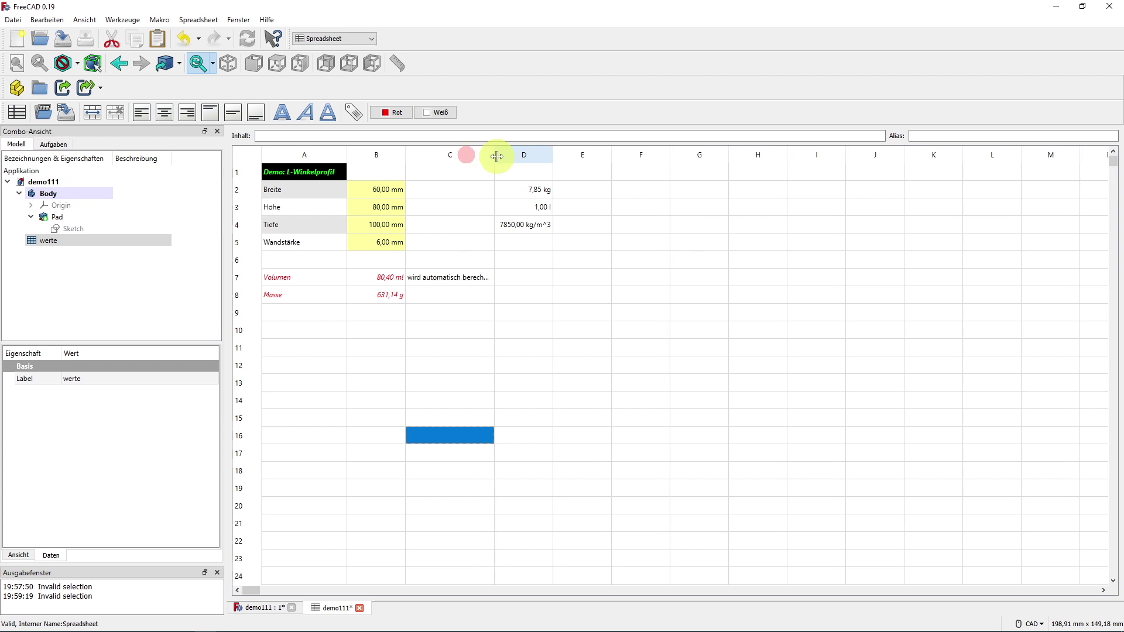
pyautogui.click(452, 323)
pyautogui.click(383, 284)
pyautogui.click(388, 296)
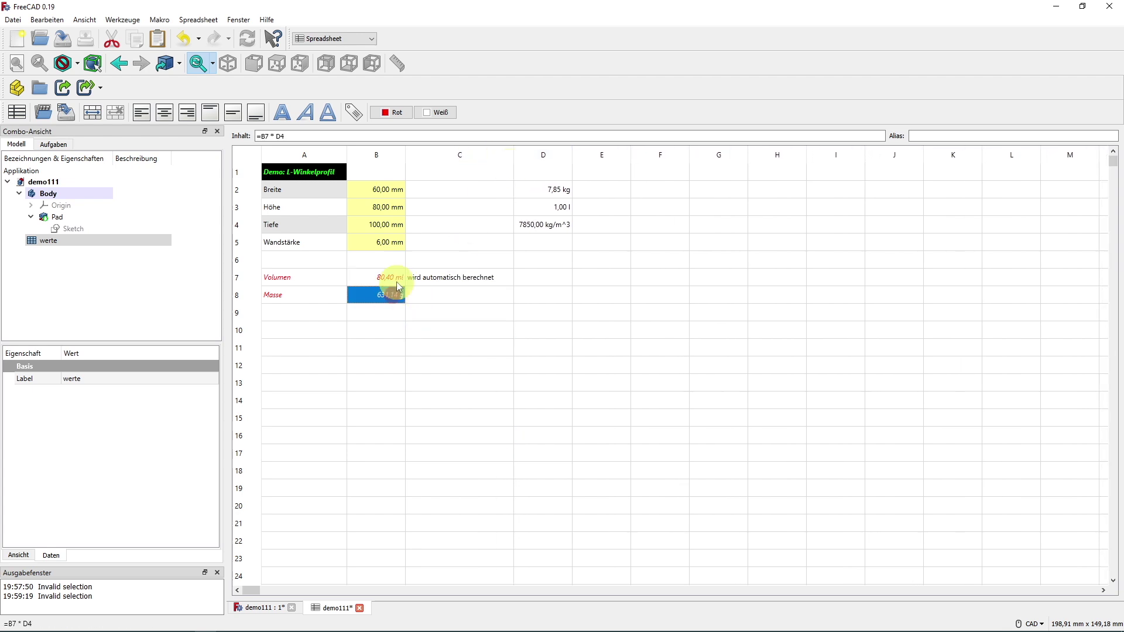
pyautogui.click(484, 311)
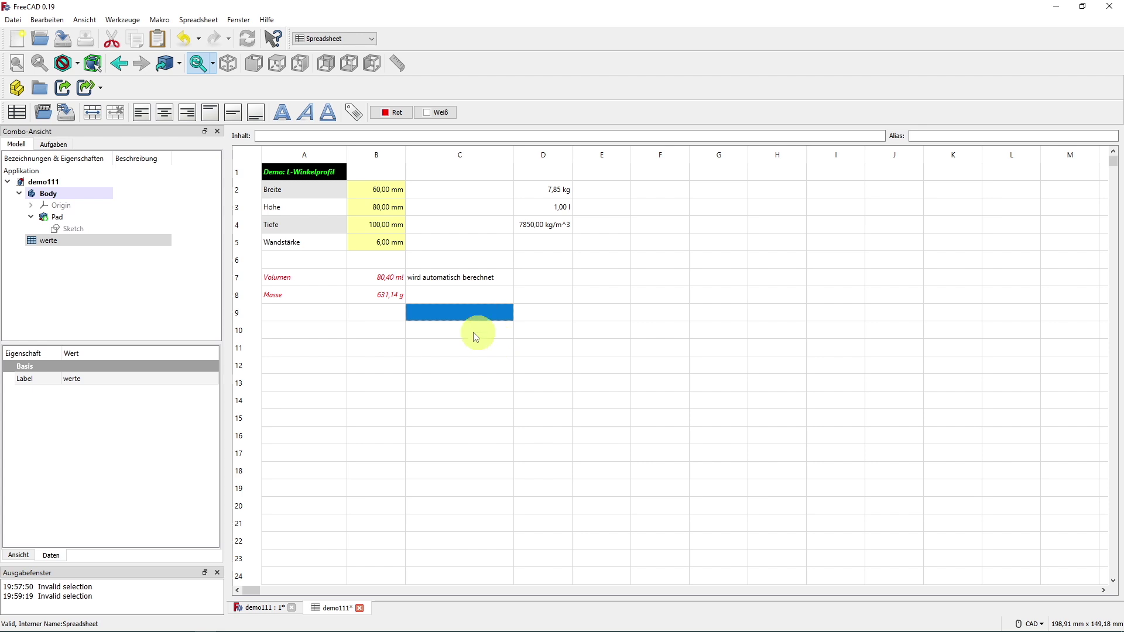
# - Make the Masse label and its value in row 8 bold
pyautogui.moveTo(389, 295); pyautogui.dragTo(310, 296)
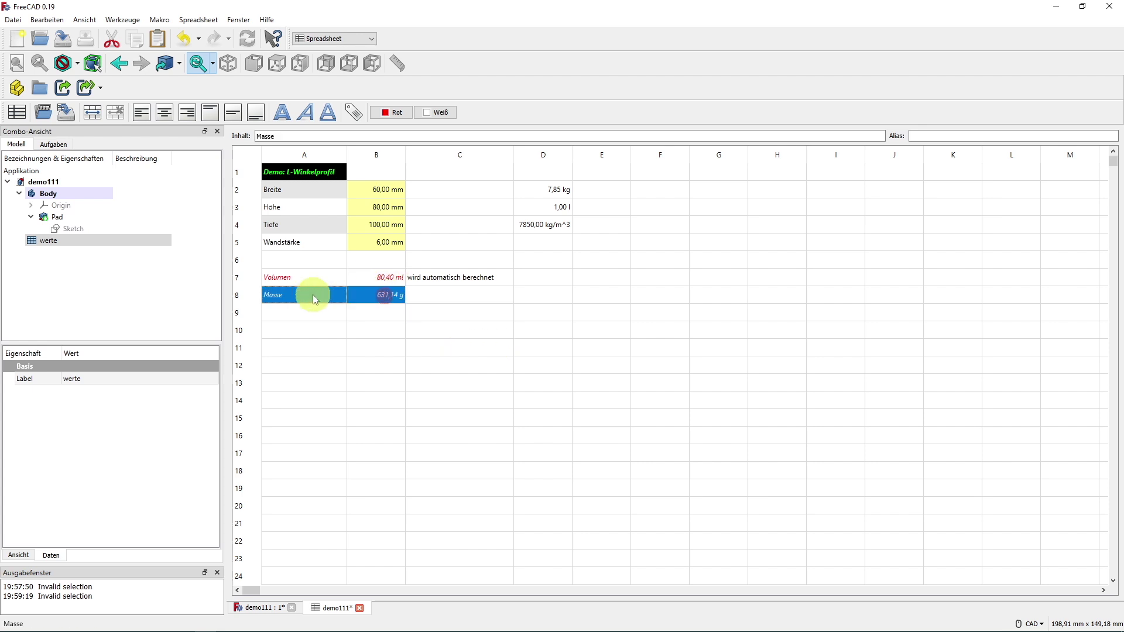
pyautogui.click(282, 112)
pyautogui.click(375, 348)
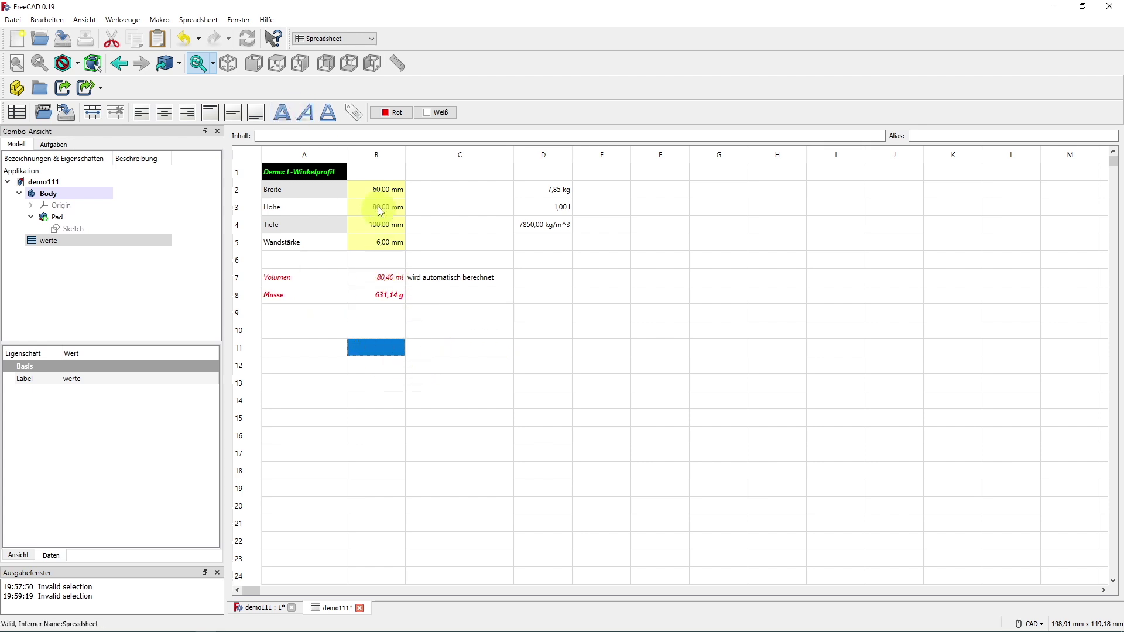
pyautogui.click(377, 331)
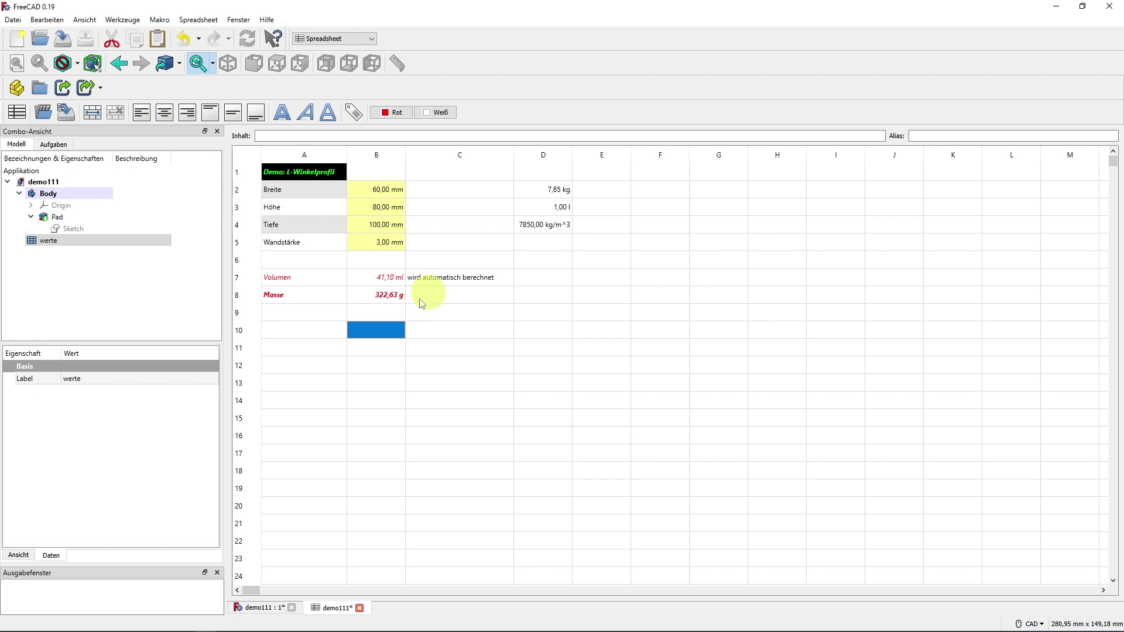
# - Switch to the Part Design workbench and save the L-angle document
pyautogui.click(255, 609)
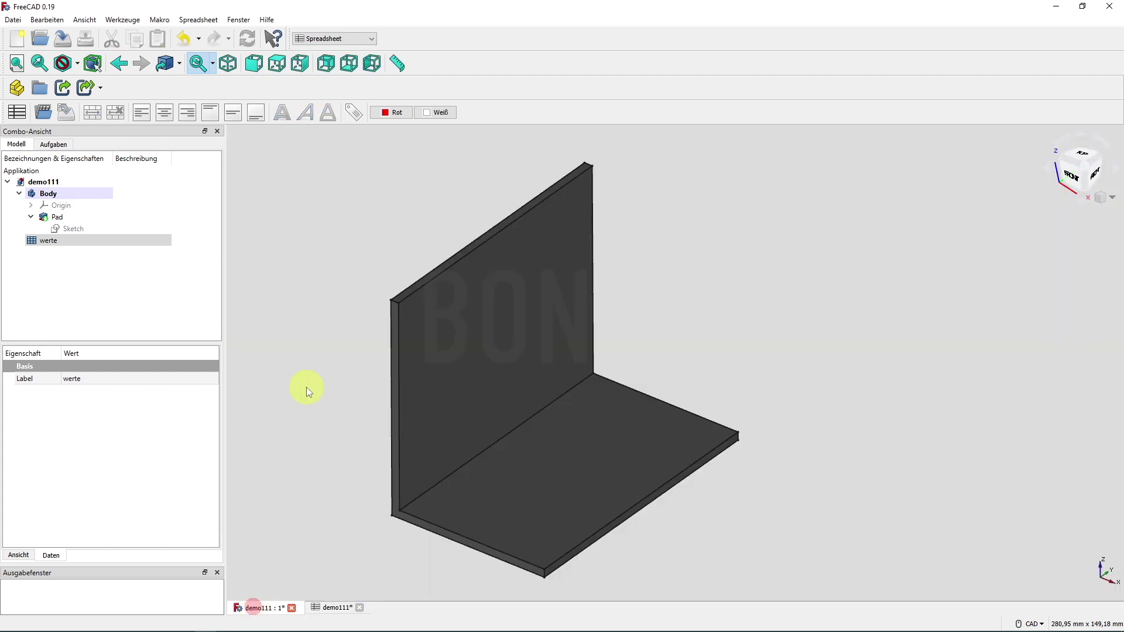
pyautogui.click(321, 39)
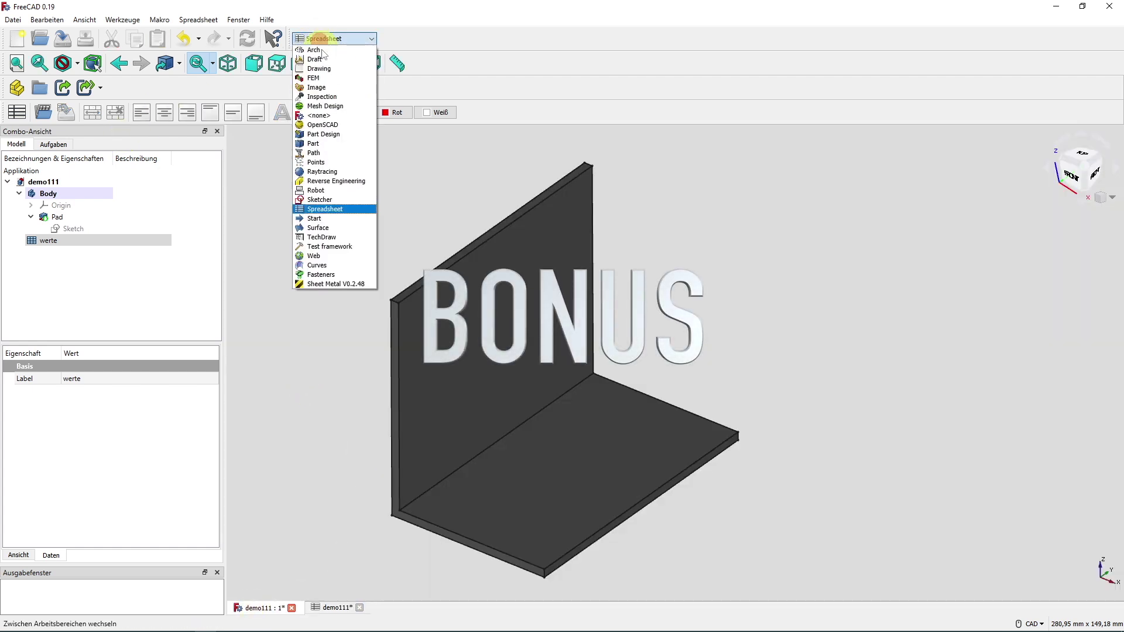
pyautogui.click(336, 136)
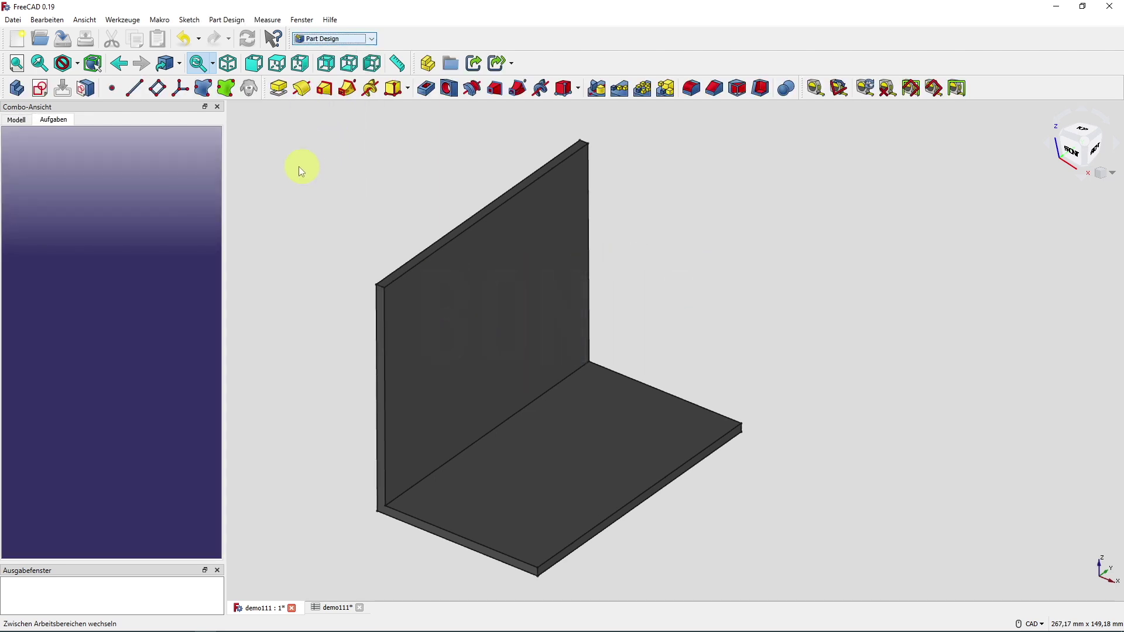
pyautogui.click(61, 40)
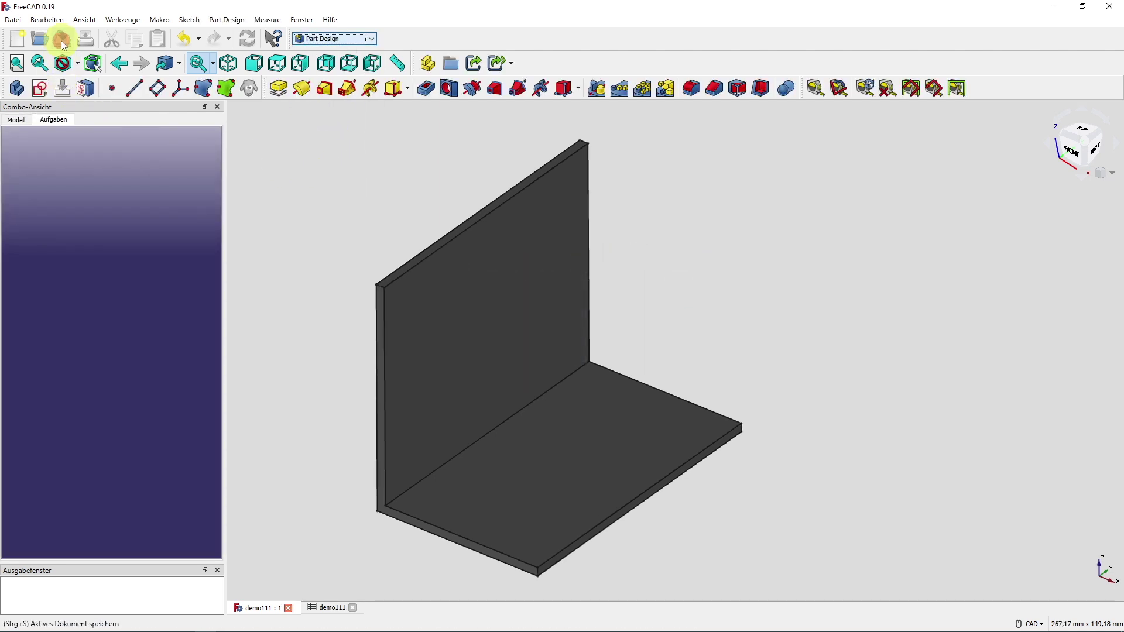
# - Close demo111 and bring up the Open Document dialog
pyautogui.click(13, 20)
pyautogui.click(35, 65)
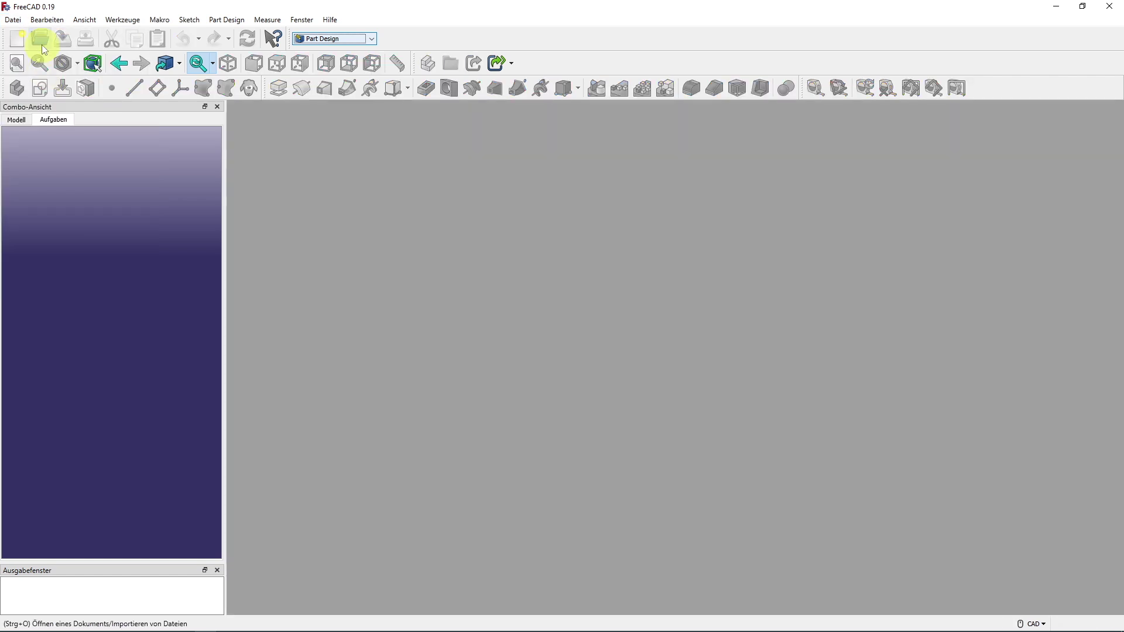
pyautogui.click(41, 42)
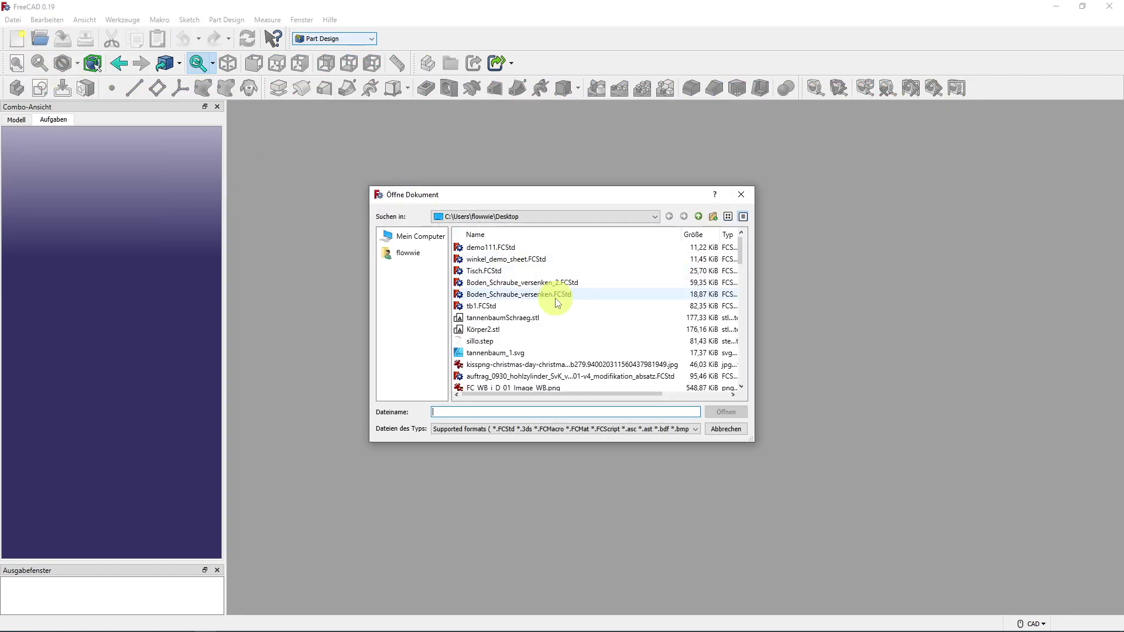
# - Open Tisch.FCStd, adjust the view, and open its dimensions spreadsheet
pyautogui.doubleClick(504, 271)
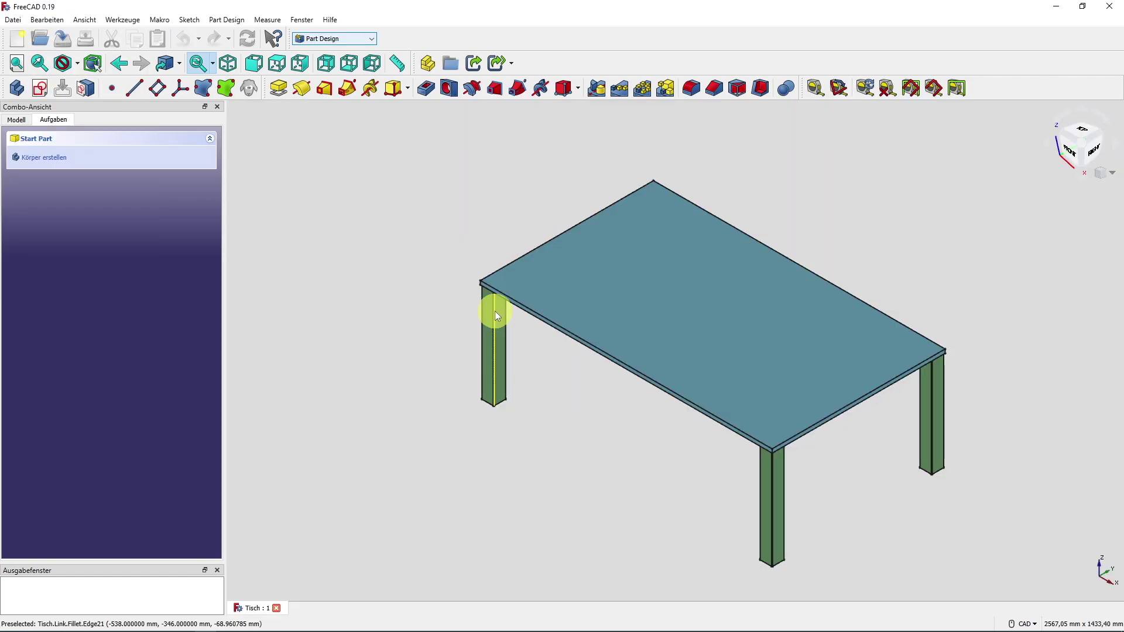
pyautogui.moveTo(619, 422); pyautogui.dragTo(498, 417, button='middle')
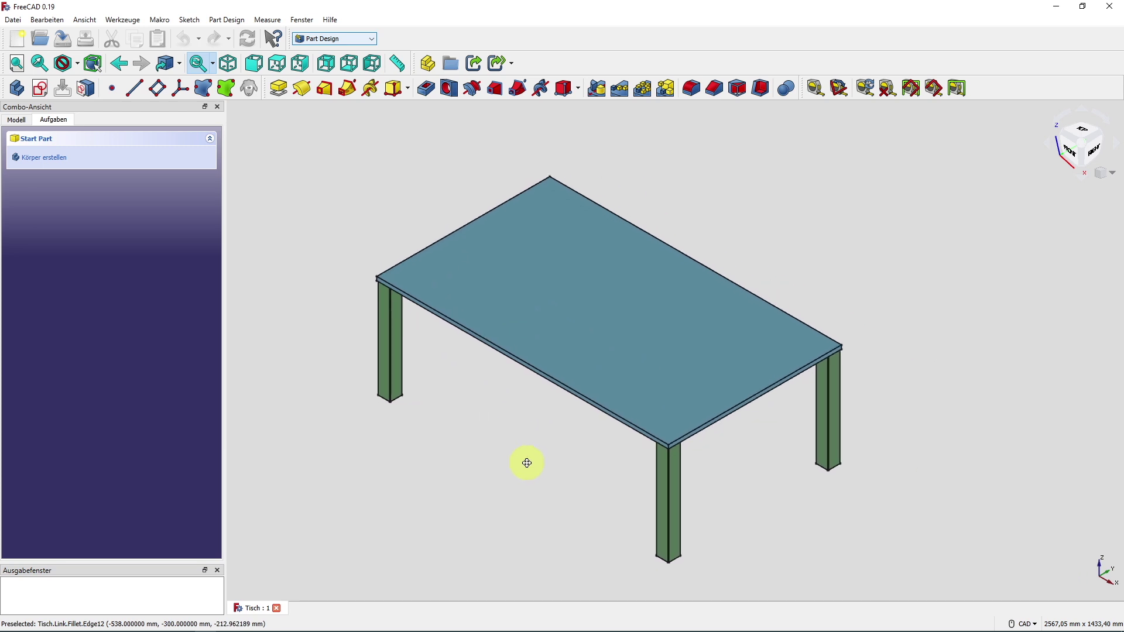
pyautogui.moveTo(527, 460)
pyautogui.mouseDown(button='middle')
pyautogui.moveTo(576, 418)
pyautogui.moveTo(565, 469)
pyautogui.moveTo(540, 459)
pyautogui.mouseUp(button='middle')
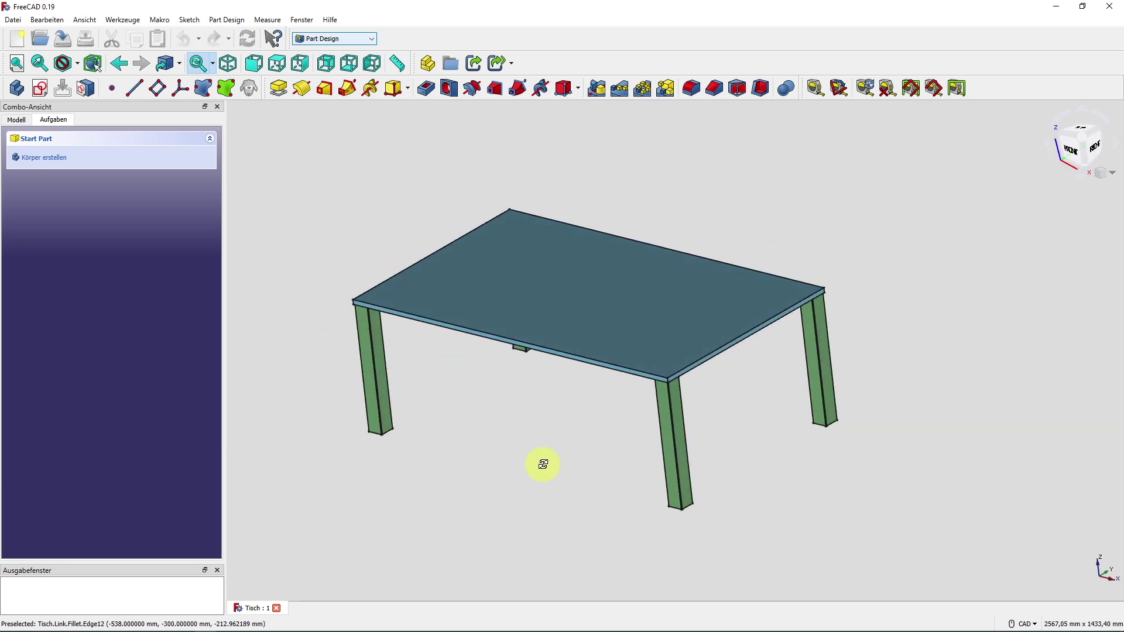
pyautogui.click(16, 119)
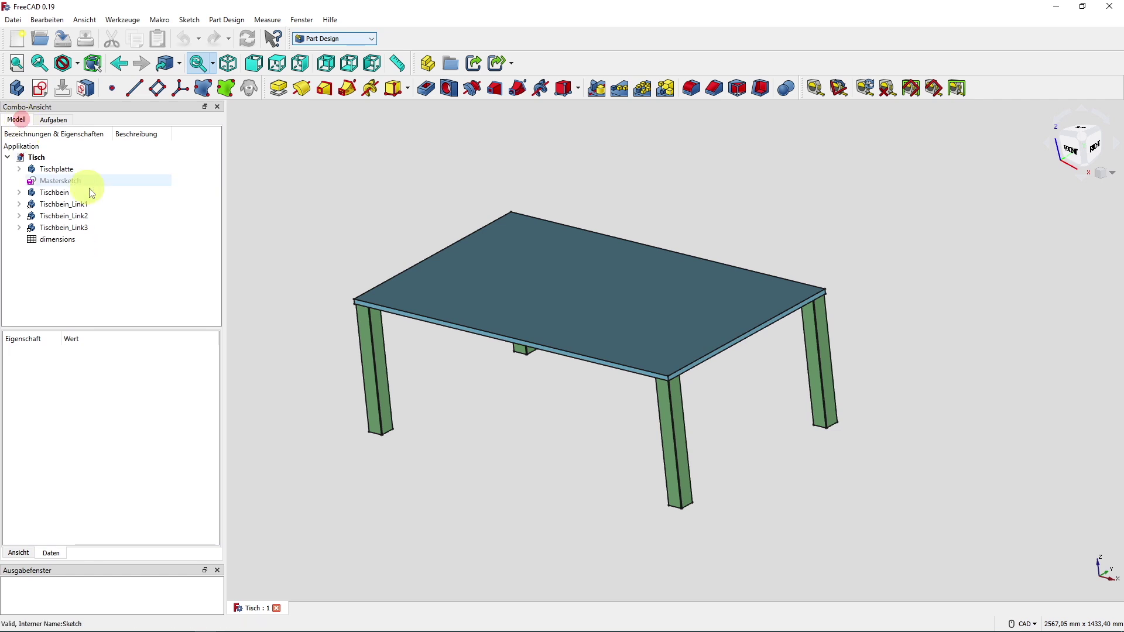
pyautogui.doubleClick(81, 244)
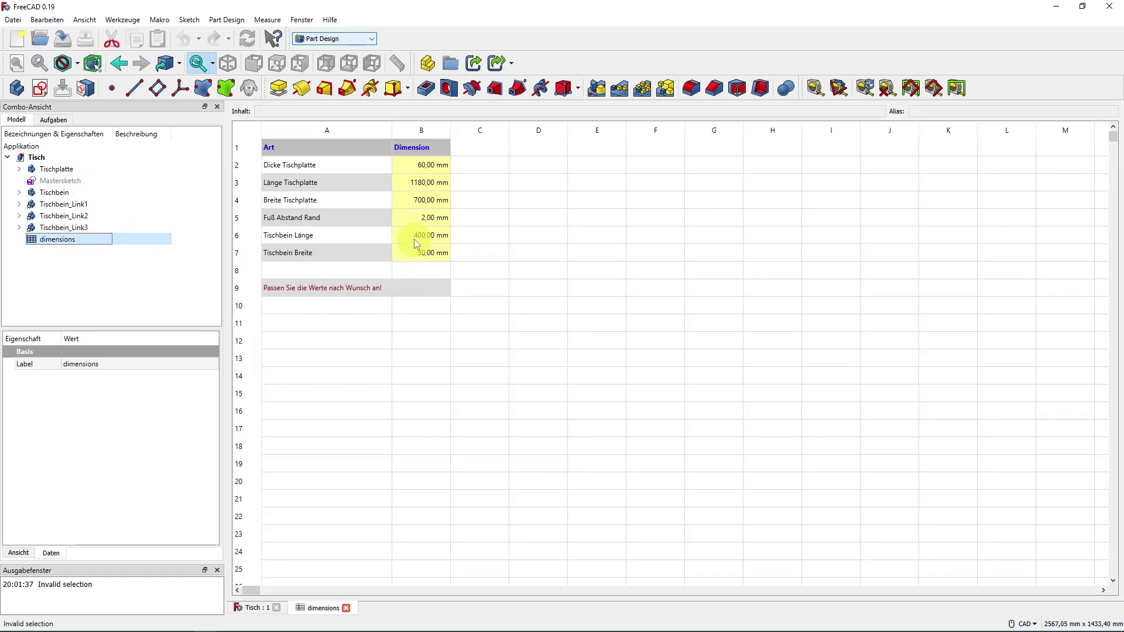
# - Set the tabletop length to 1600 mm and width to 900 mm
pyautogui.click(427, 165)
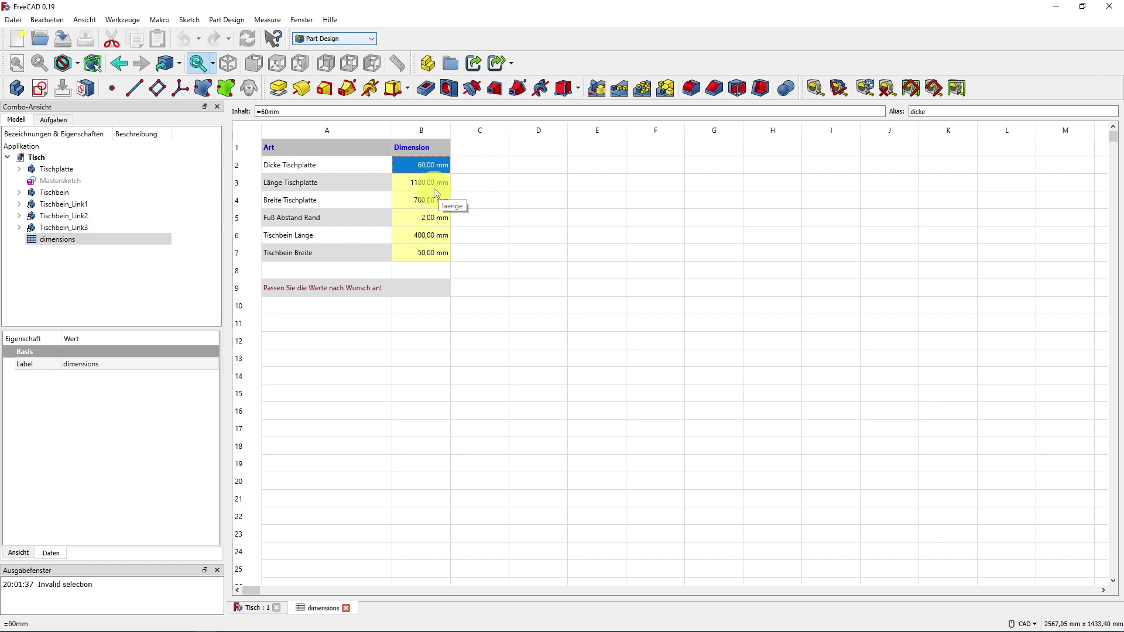
pyautogui.click(434, 185)
pyautogui.click(270, 111)
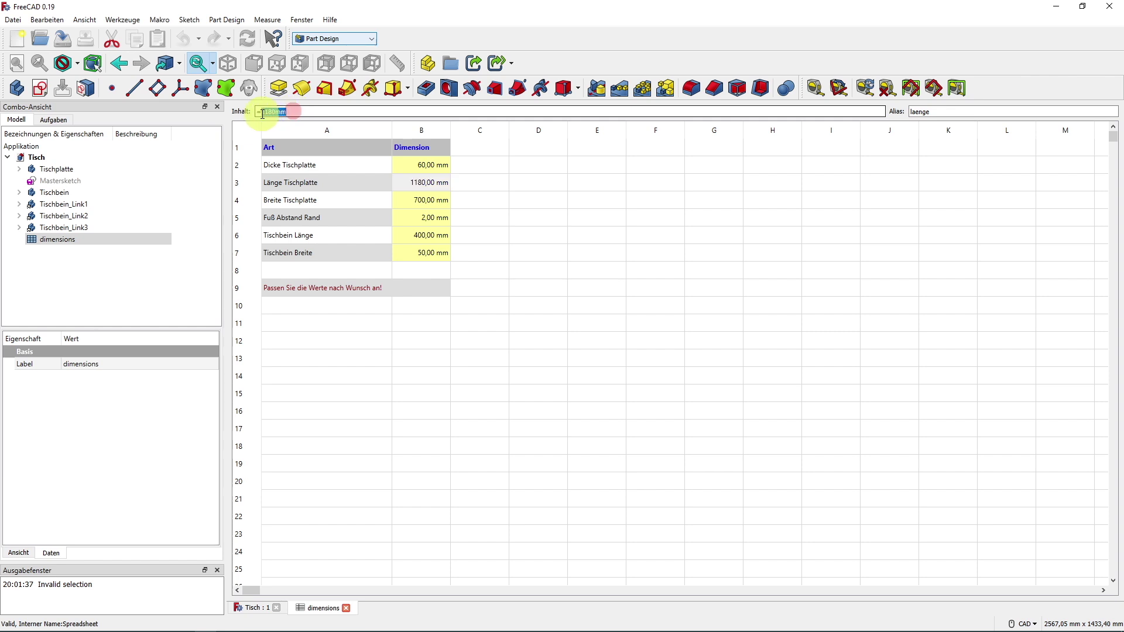
pyautogui.moveTo(261, 112); pyautogui.dragTo(284, 111)
pyautogui.write('=160')
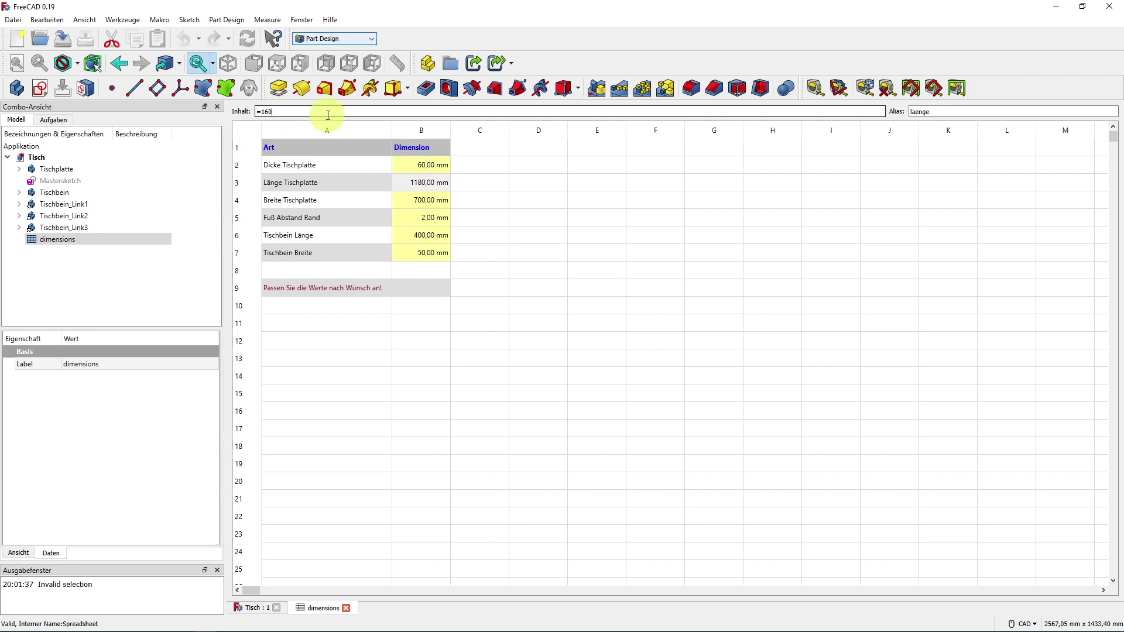
pyautogui.write('mm')
pyautogui.press('Return')
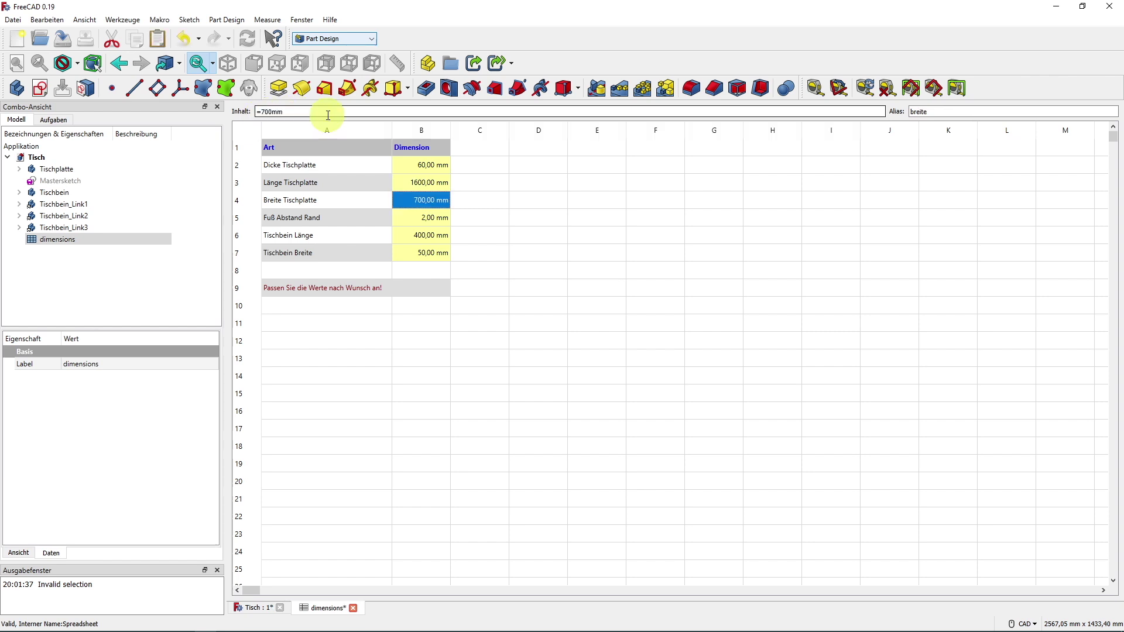
pyautogui.click(263, 112)
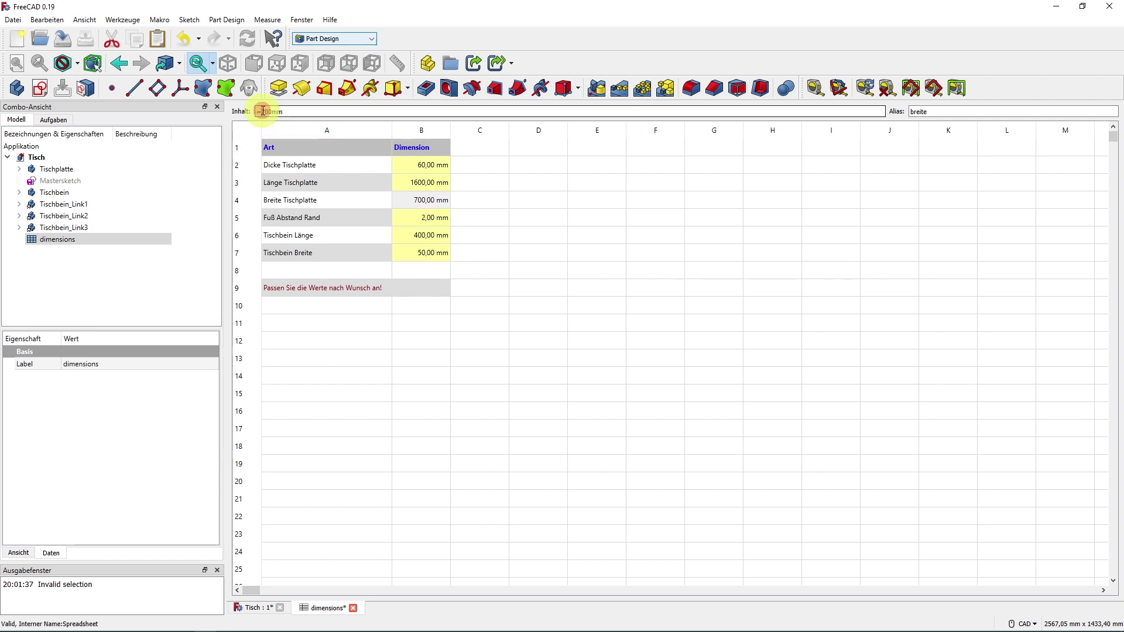
pyautogui.press('Return')
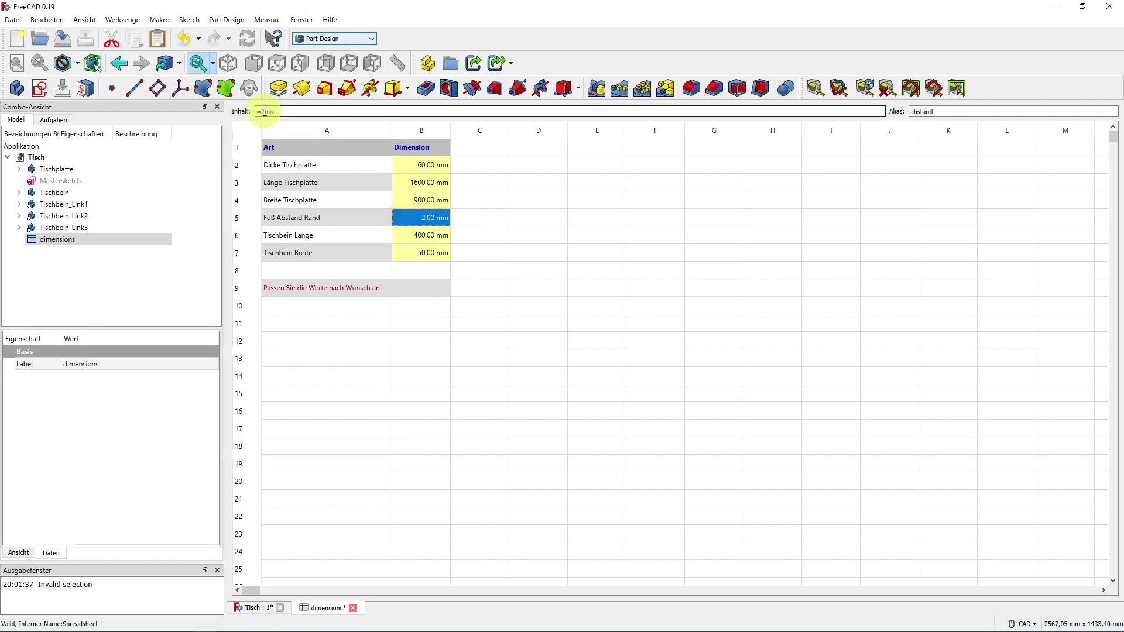
# - Set the leg length in B6 to 750 mm and view the rebuilt table in 3D
pyautogui.click(413, 235)
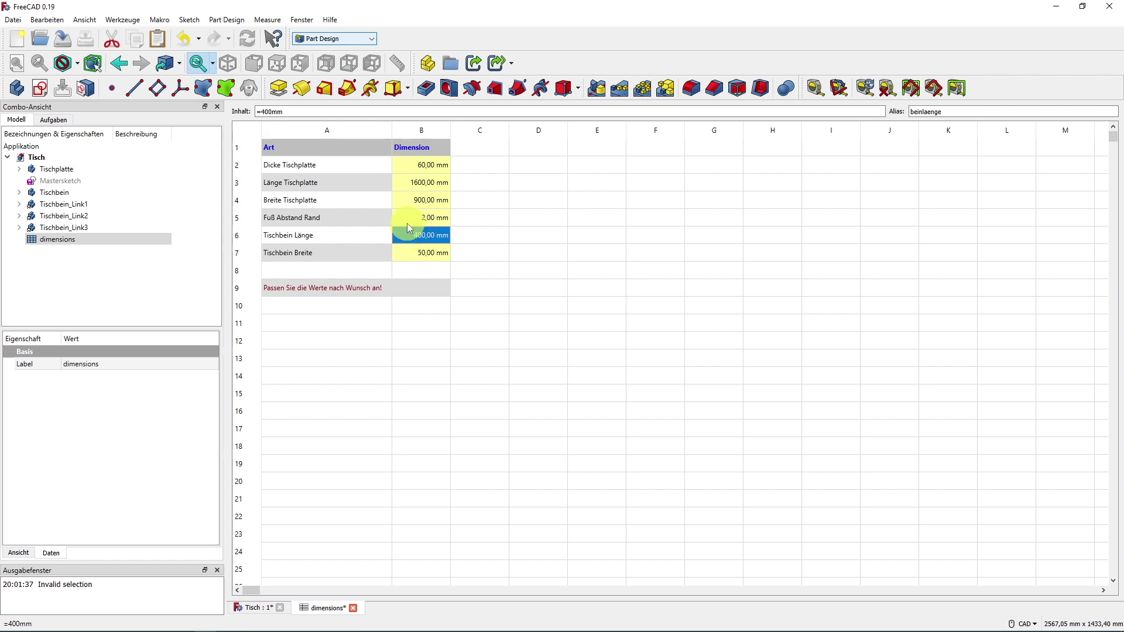
pyautogui.click(287, 111)
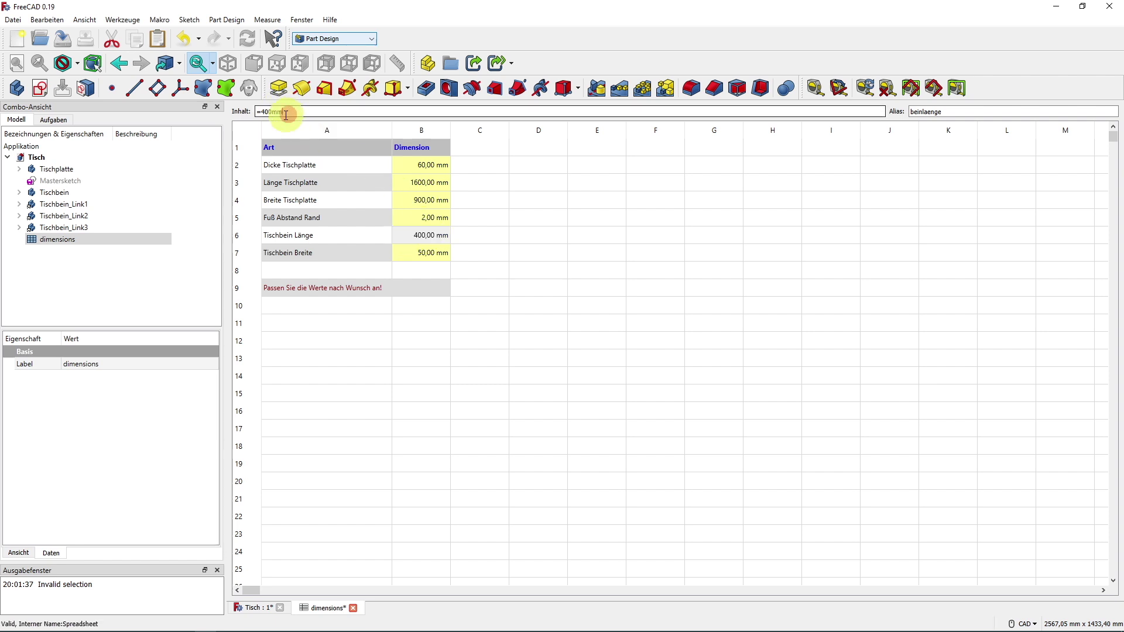
pyautogui.moveTo(289, 112); pyautogui.dragTo(267, 113)
pyautogui.doubleClick(279, 112)
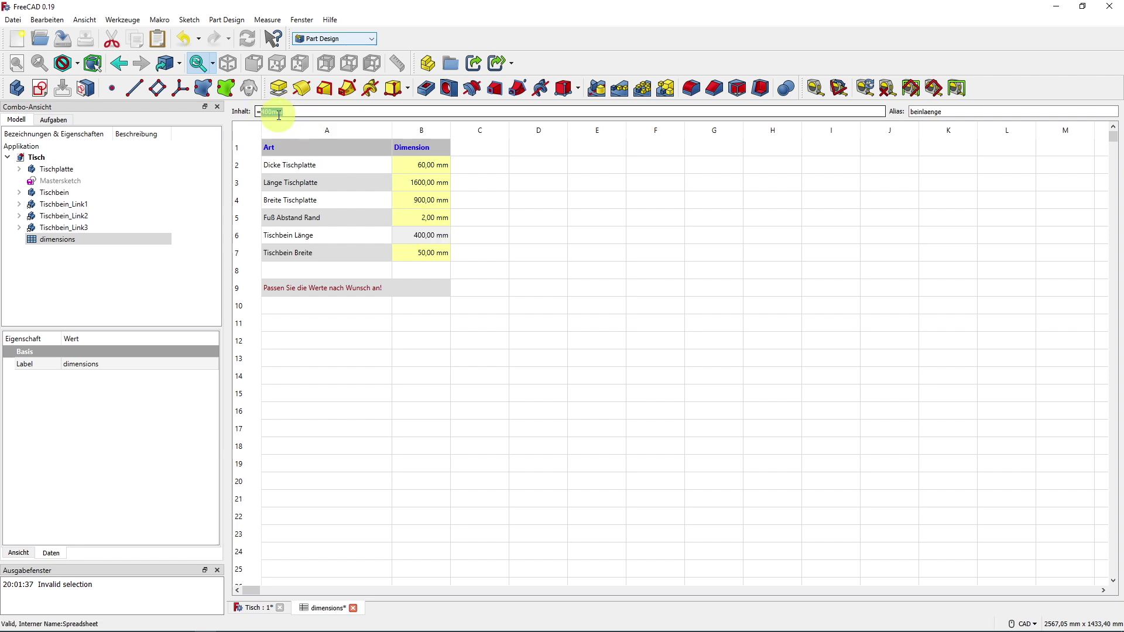
pyautogui.write('=750mm')
pyautogui.press('Return')
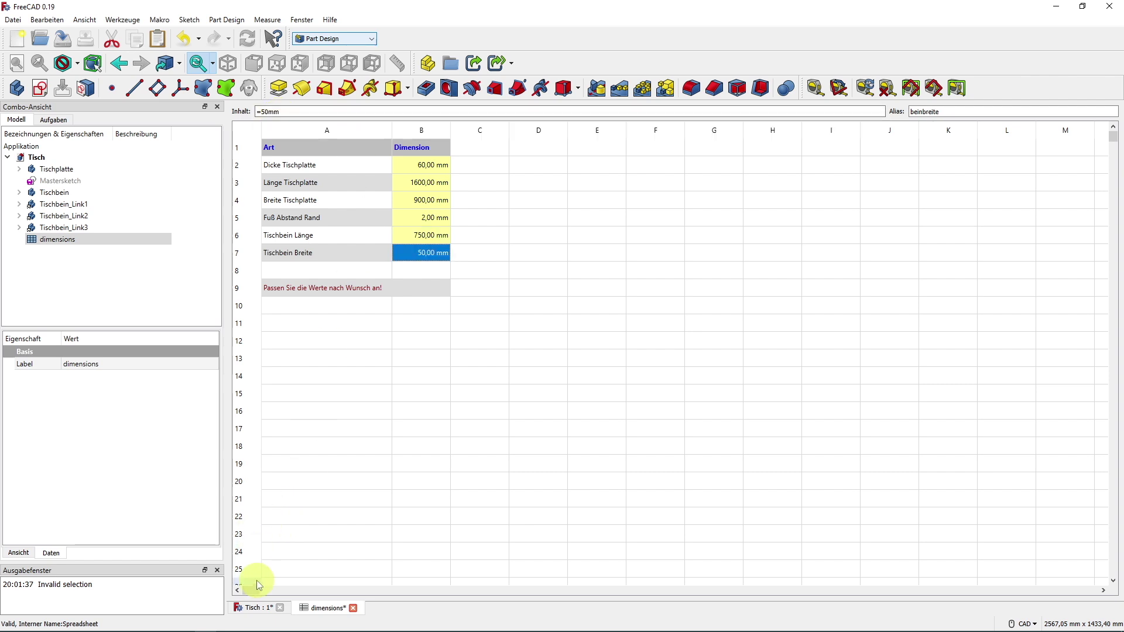
pyautogui.click(256, 609)
pyautogui.moveTo(409, 527)
pyautogui.mouseDown(button='middle')
pyautogui.moveTo(495, 427)
pyautogui.moveTo(533, 328)
pyautogui.moveTo(495, 431)
pyautogui.moveTo(509, 402)
pyautogui.moveTo(642, 420)
pyautogui.moveTo(547, 377)
pyautogui.moveTo(655, 416)
pyautogui.moveTo(610, 402)
pyautogui.mouseUp(button='middle')
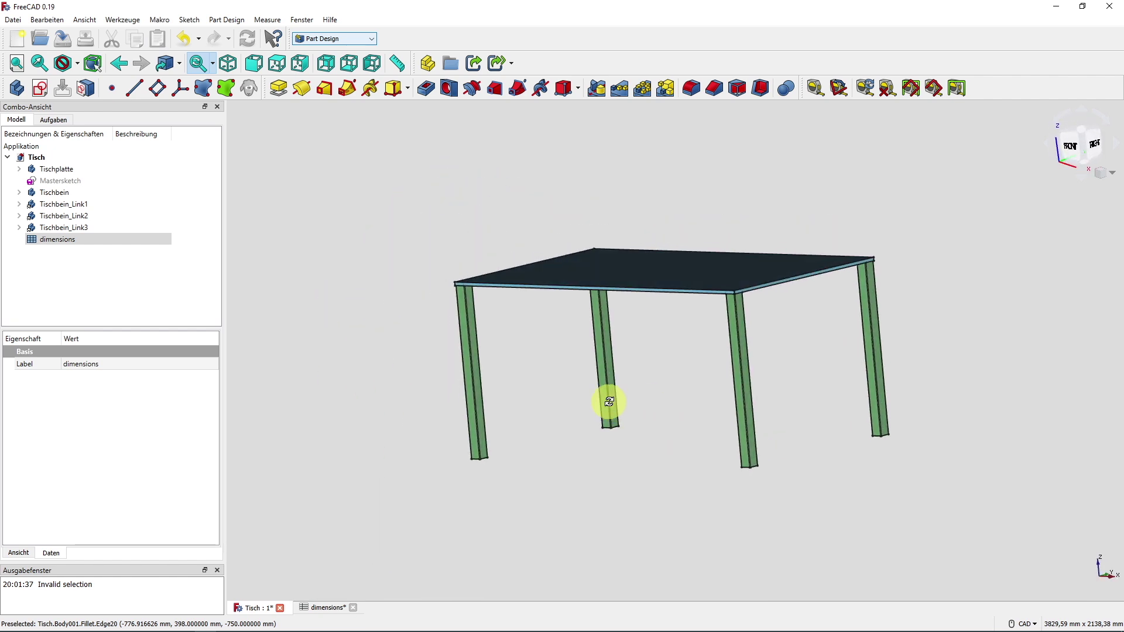
# - Return the table to isometric view and reopen the dimensions sheet showing 1600, 900 and 750 mm
pyautogui.click(228, 63)
pyautogui.moveTo(256, 158); pyautogui.dragTo(279, 326, button='middle')
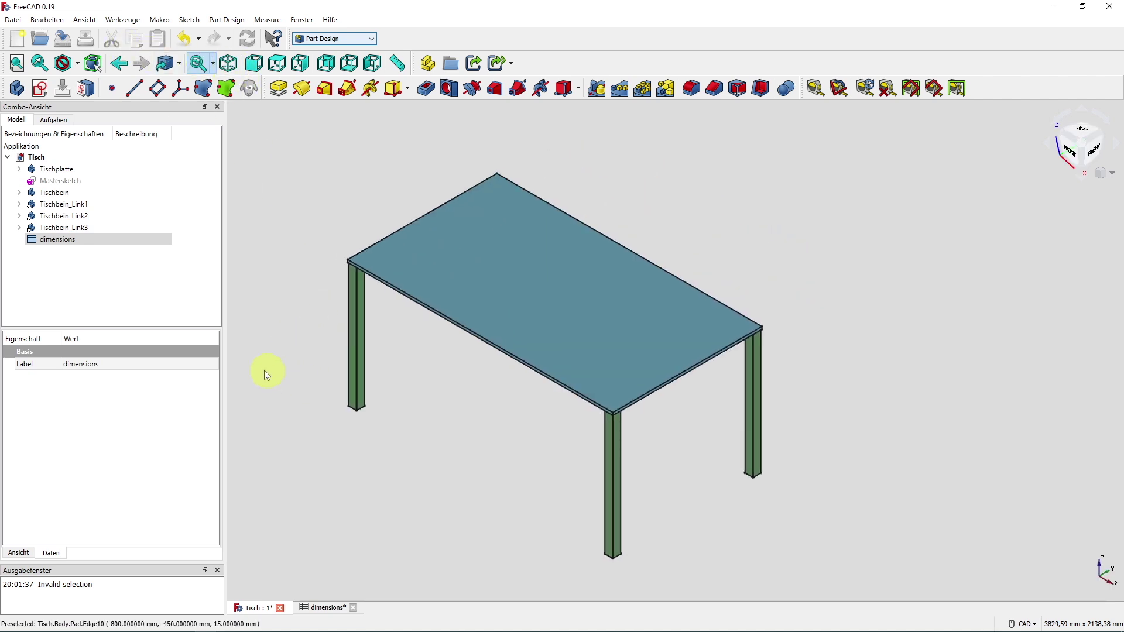
pyautogui.doubleClick(75, 239)
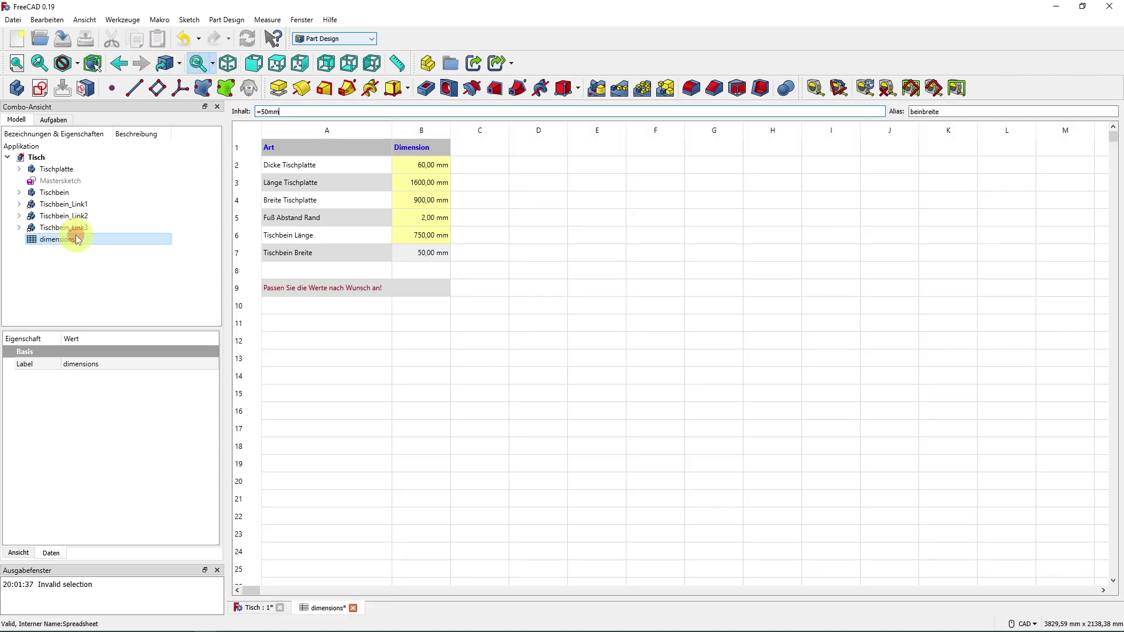
pyautogui.click(421, 393)
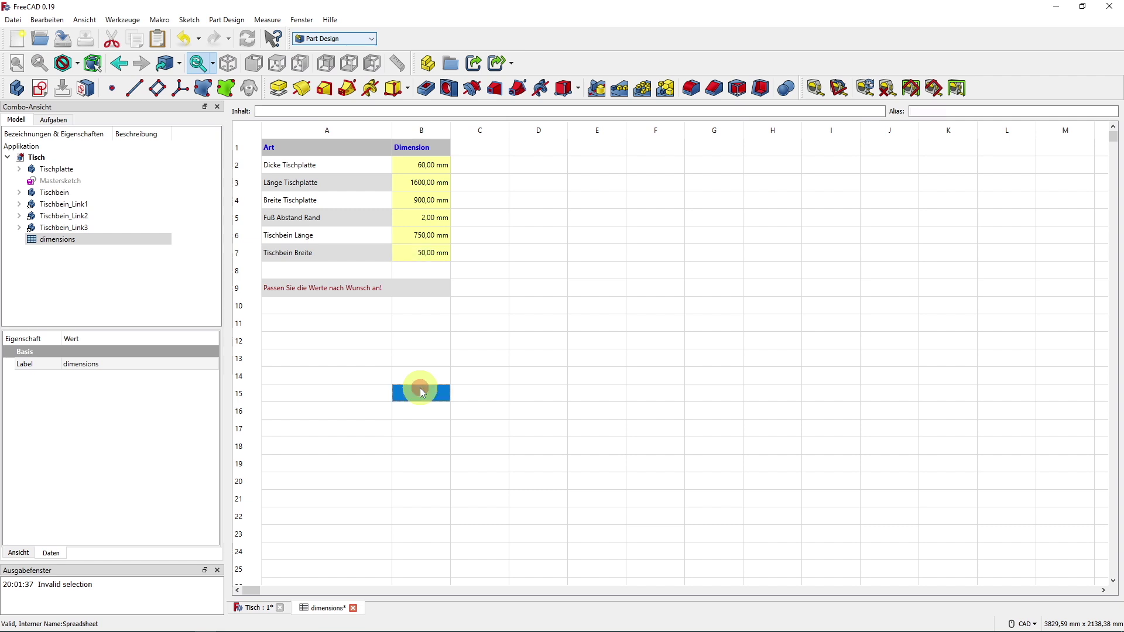
pyautogui.click(19, 169)
# - Review the Tischplatte Mastersketch's 1600 by 900 mm outline in Sketcher, then close it
pyautogui.doubleClick(68, 216)
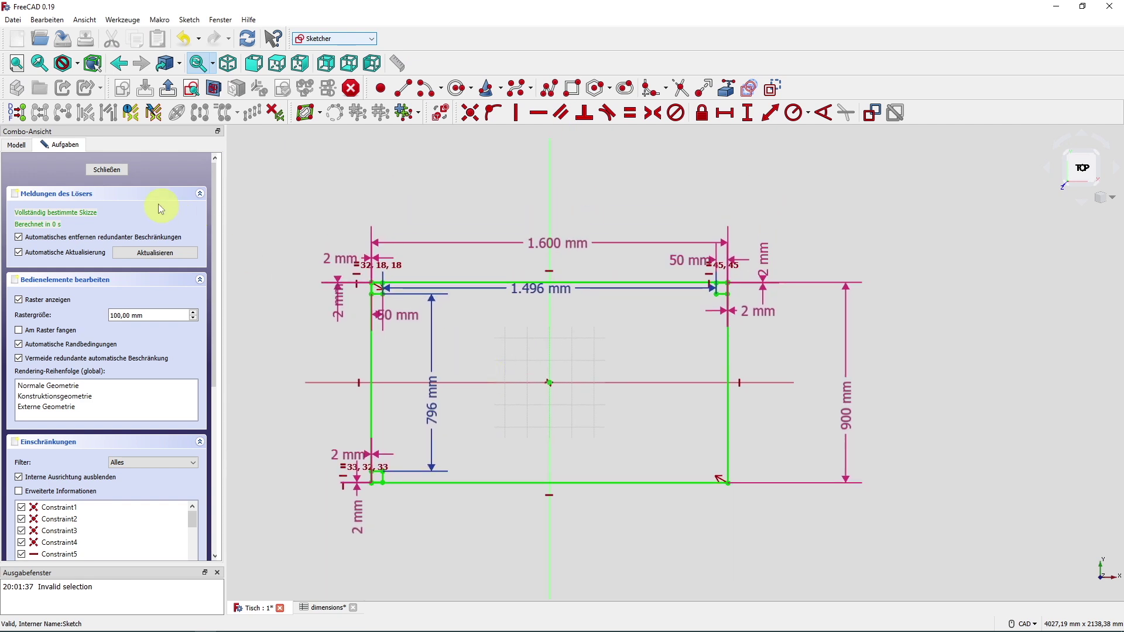
pyautogui.click(103, 170)
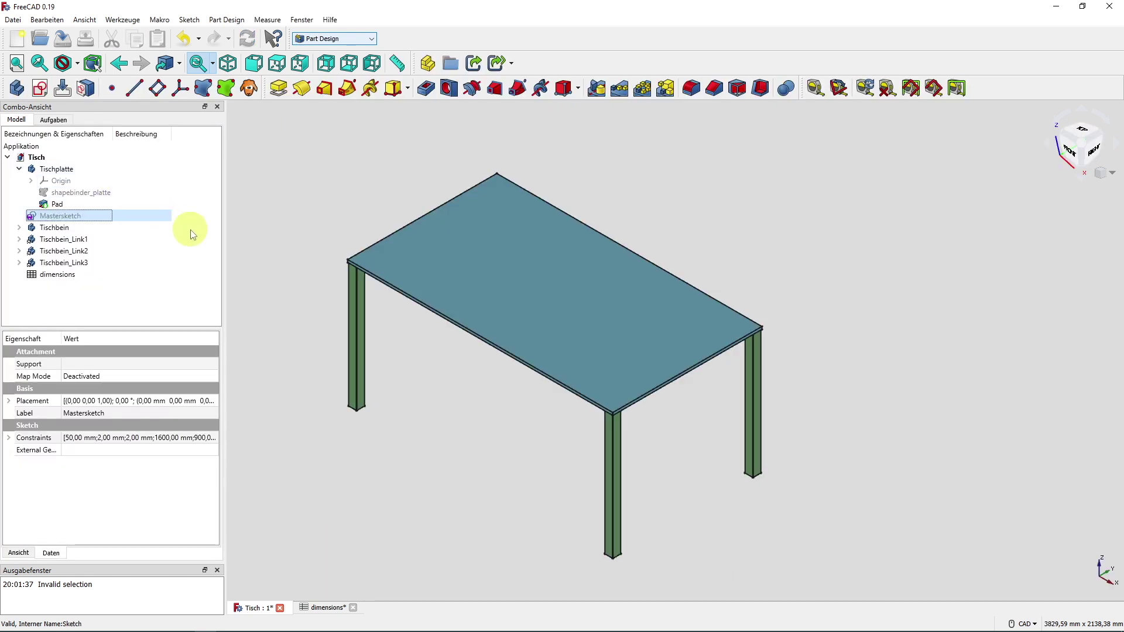